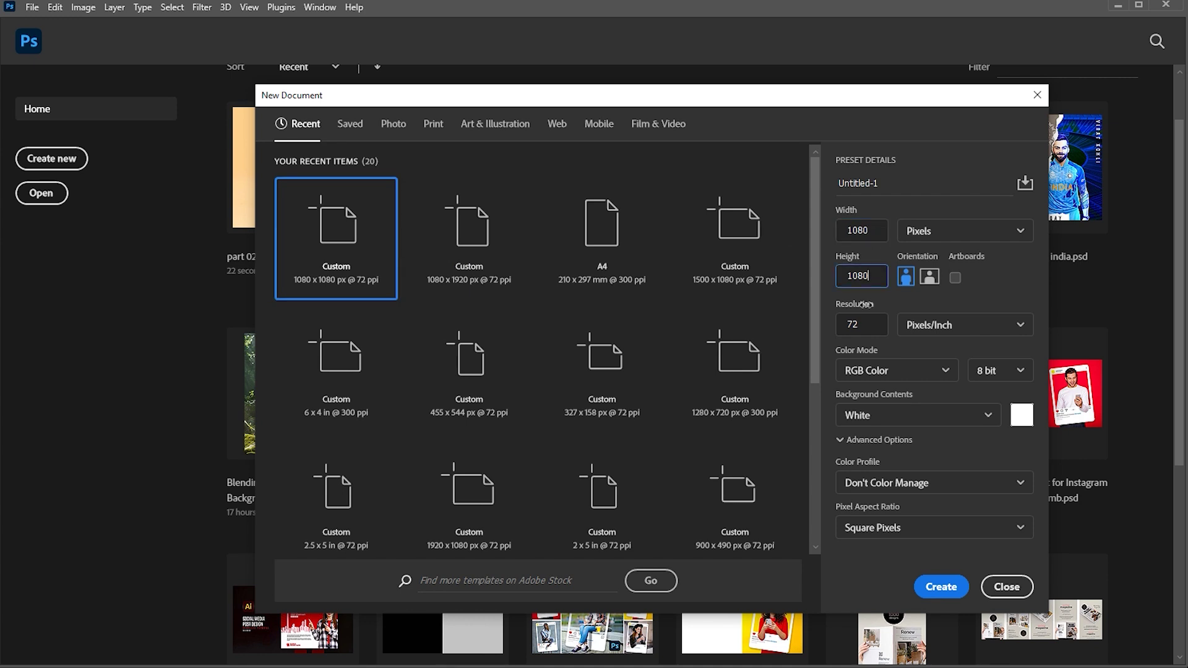
Step: Set the new 1080 × 1080 px document's resolution to 600 ppi and create it
click(867, 326)
text(600)
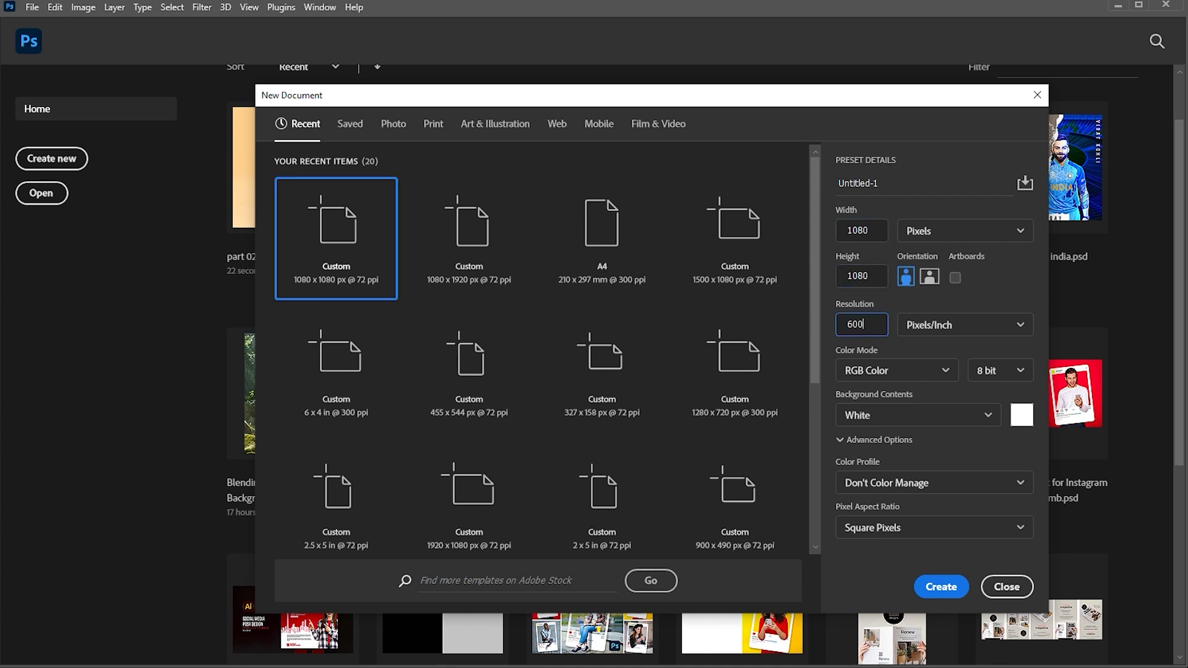
click(937, 587)
click(1071, 597)
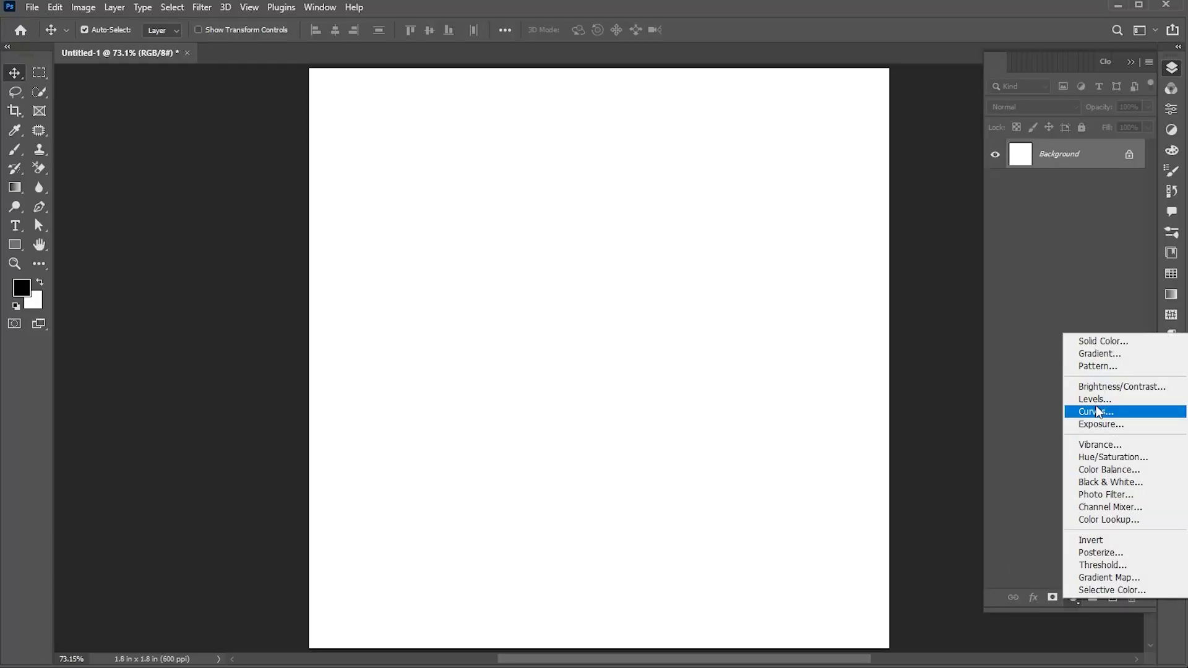
Step: Add a Gradient fill layer based on the black-to-teal basic preset
click(1089, 362)
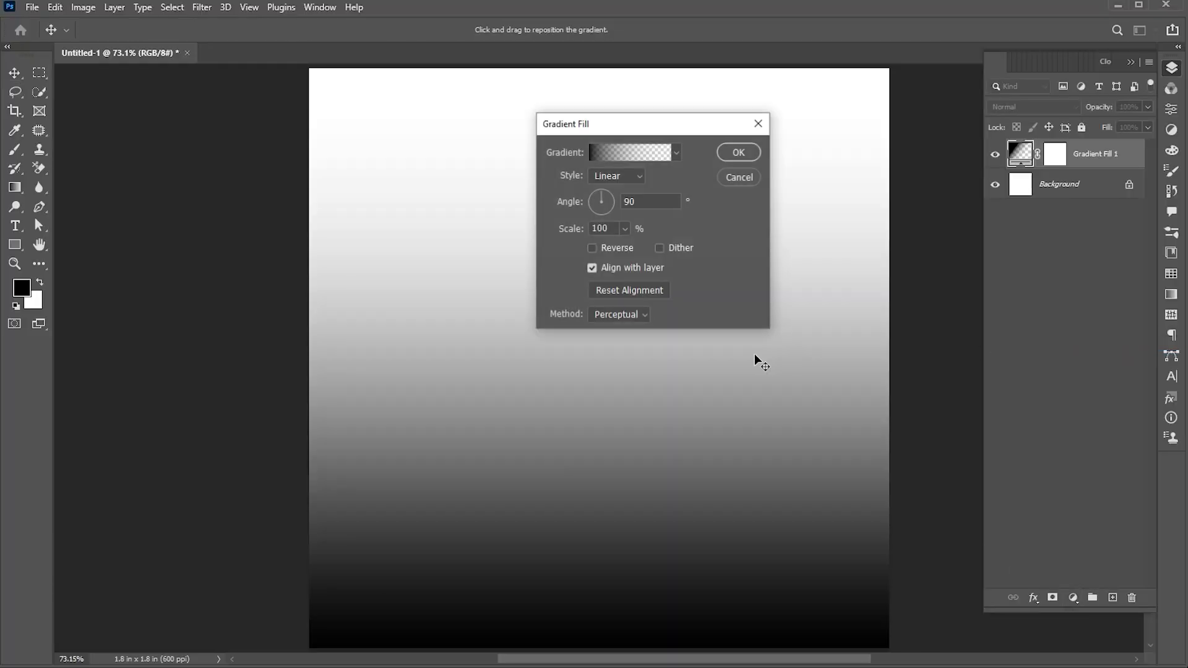
click(678, 154)
click(624, 206)
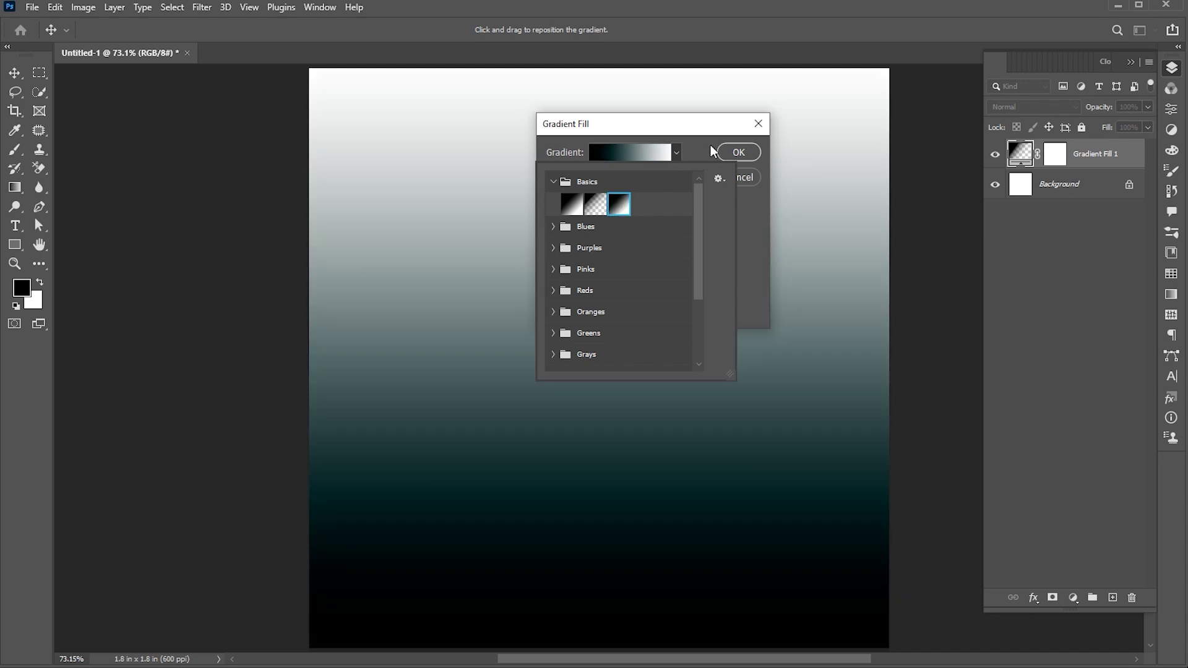
click(691, 151)
click(625, 160)
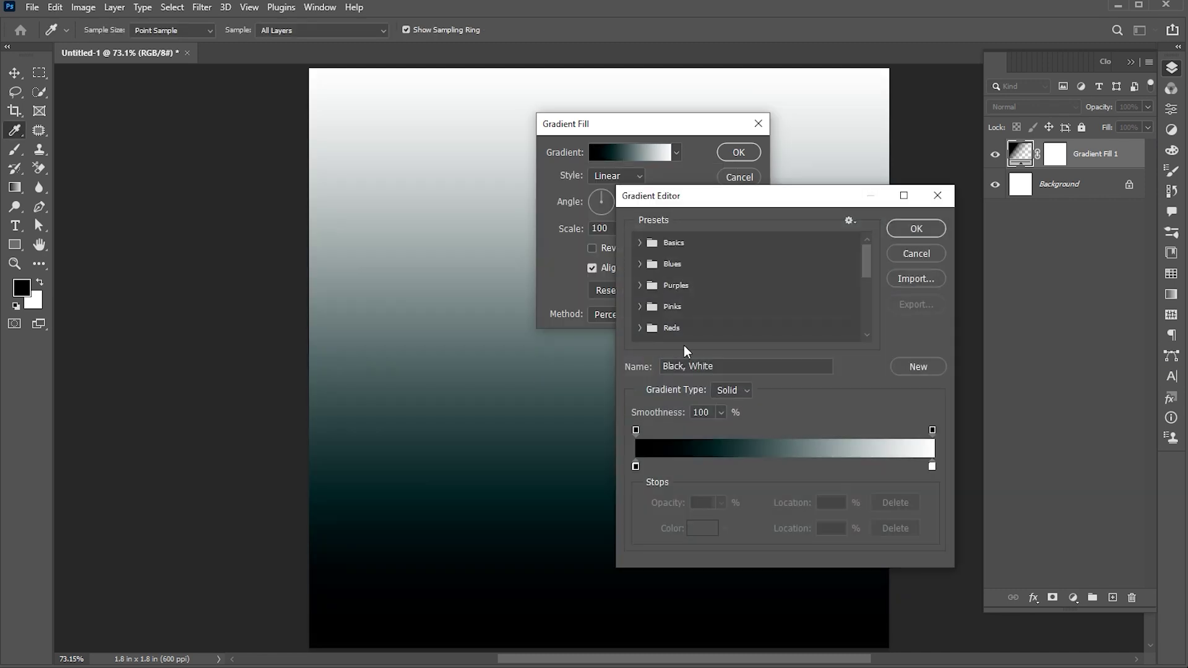
Step: Set the gradient's left colour stop to light grey #bfbfbf (H 0, S 0, B 75)
click(636, 465)
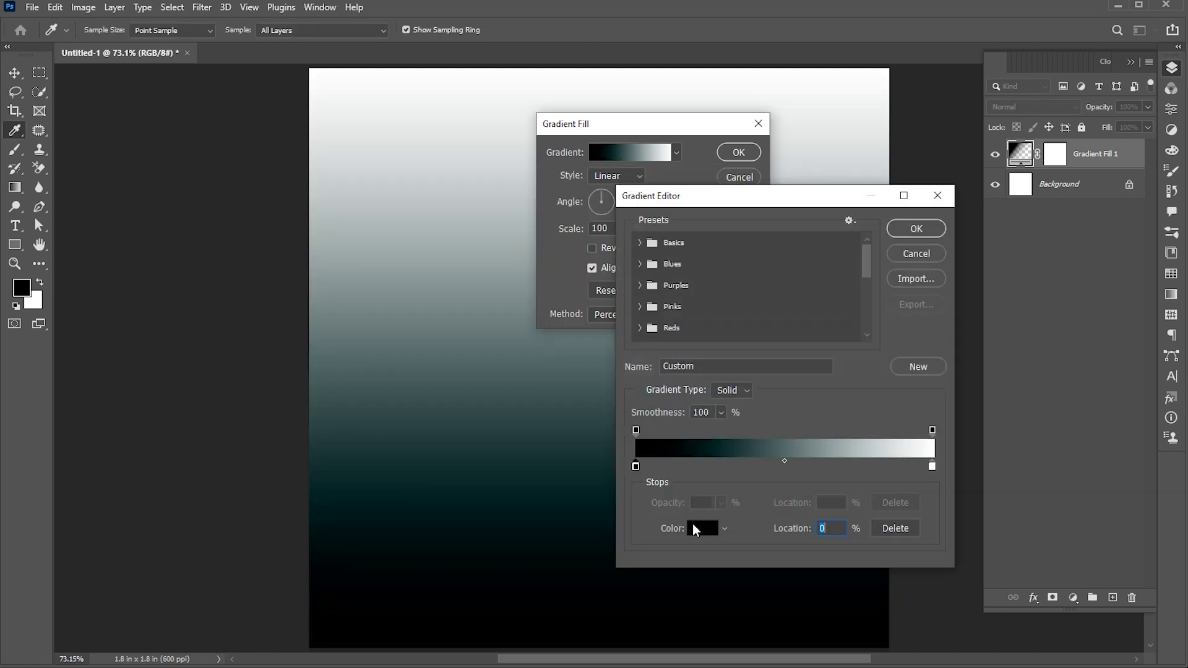
click(701, 528)
click(860, 377)
double_click(860, 379)
text(0)
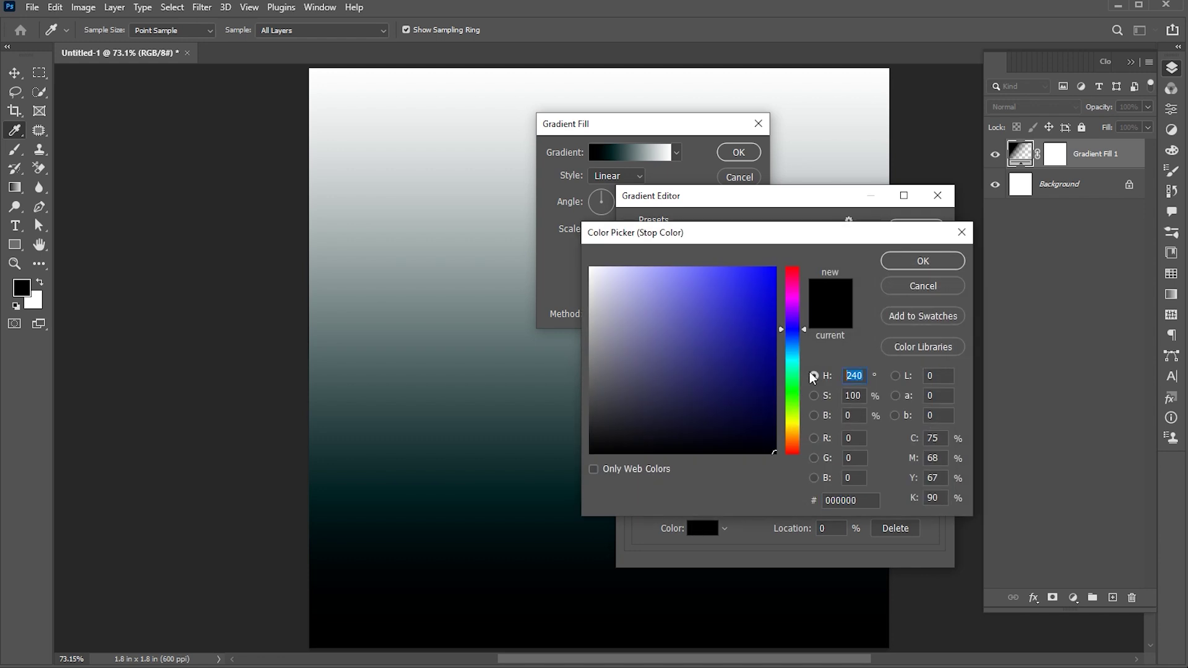
key(Tab)
text(0)
key(Tab)
text(75)
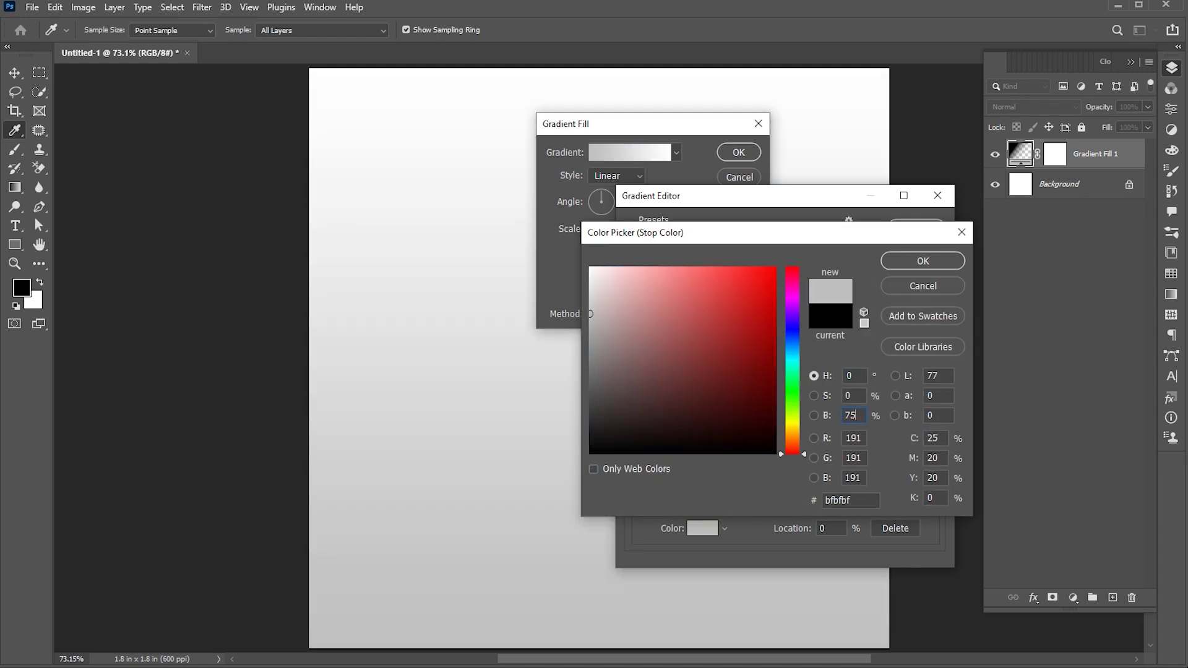
key(Return)
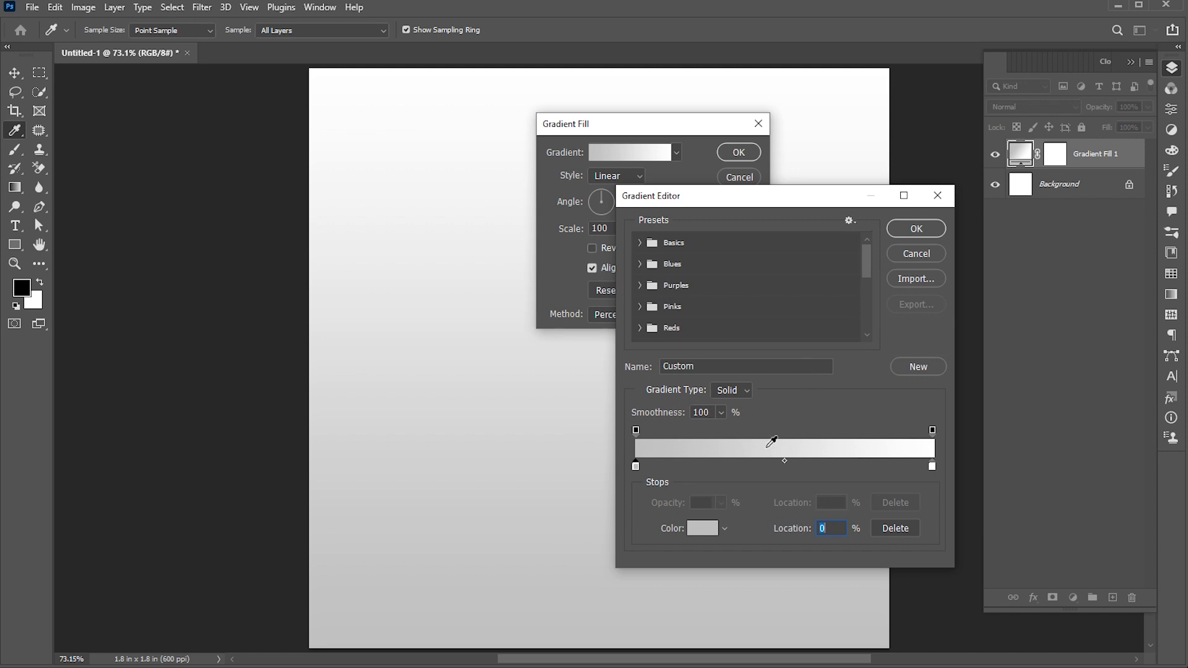
Step: Move the gradient midpoint to 36%, reverse it, make it Radial, and open the portrait photo
drag(783, 462, 742, 461)
click(914, 229)
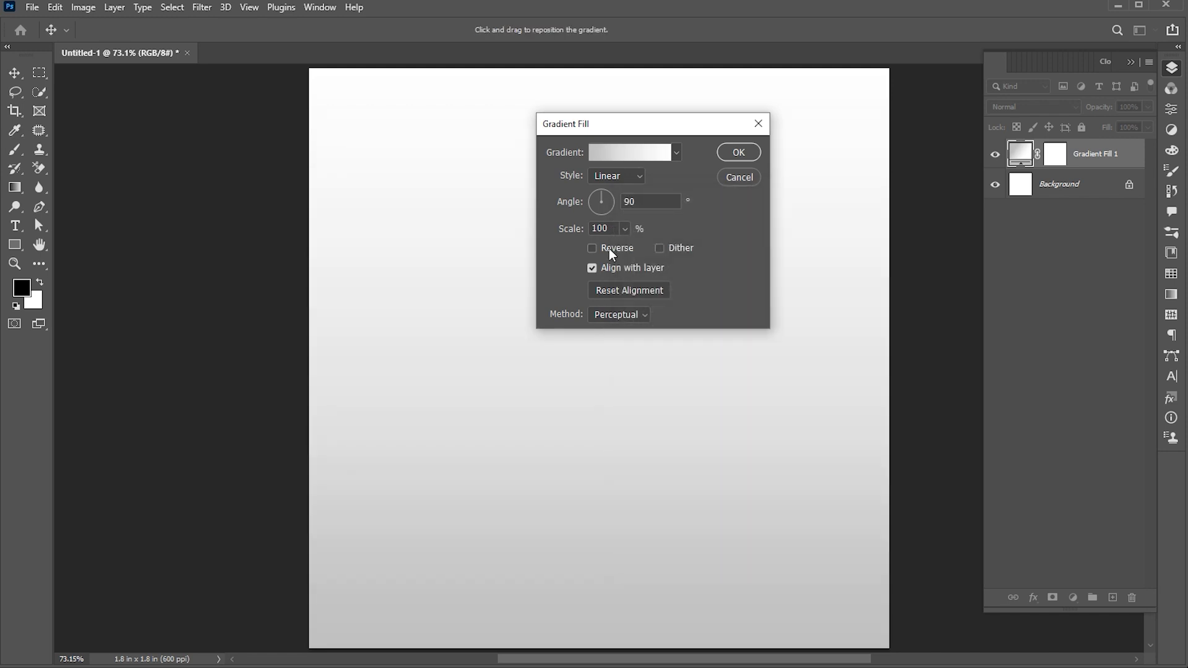
click(608, 247)
click(614, 177)
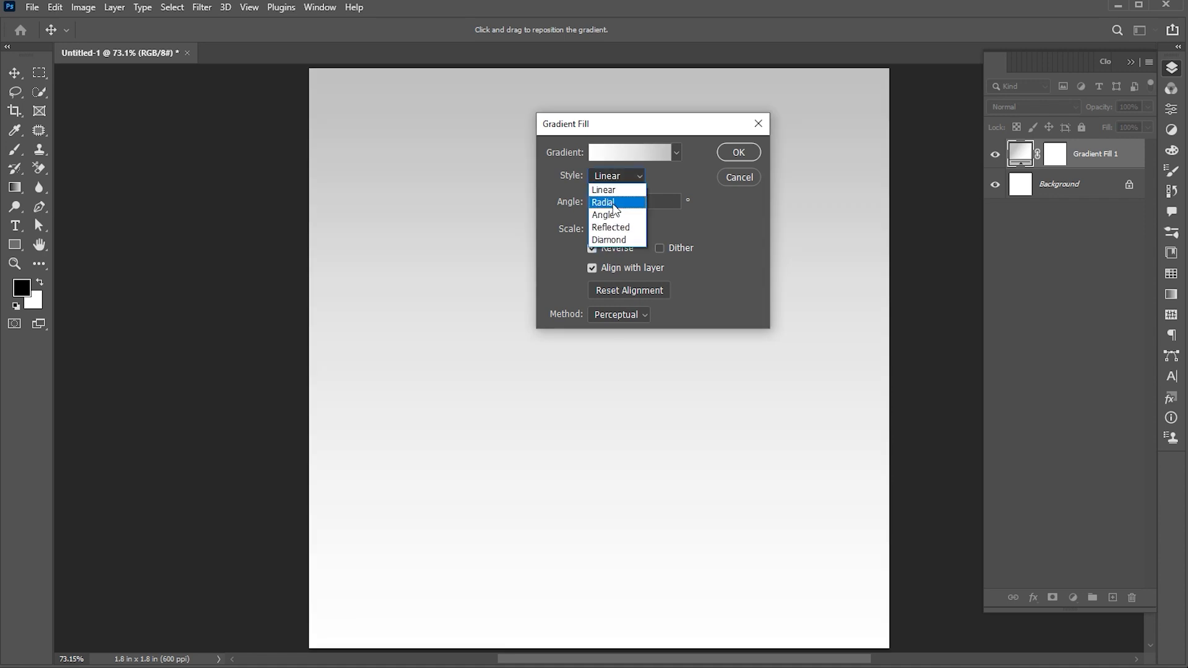
click(612, 198)
click(731, 156)
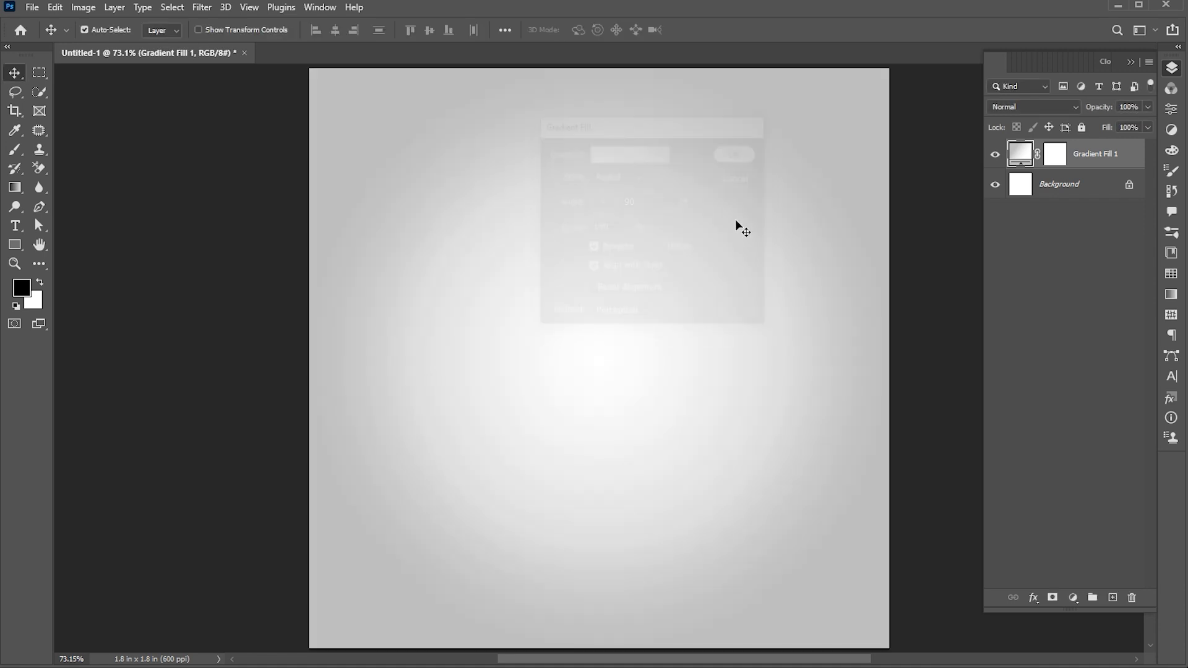
click(32, 7)
click(255, 149)
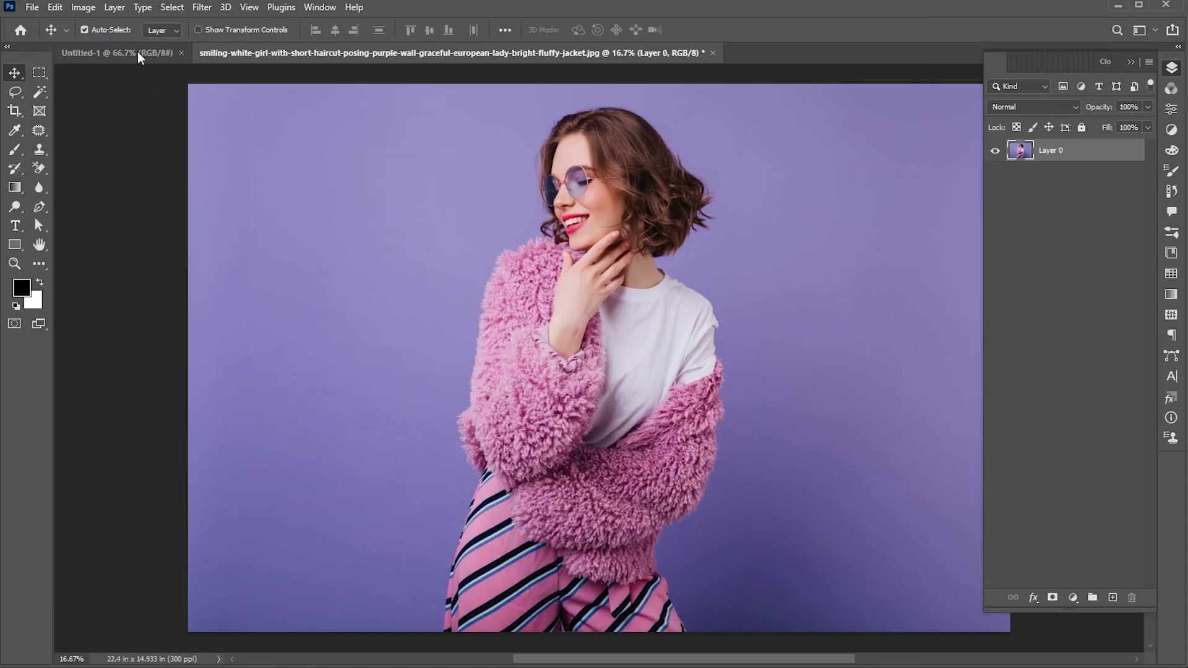
Step: Select the woman with Select Subject and zoom in on the lower jacket
click(173, 7)
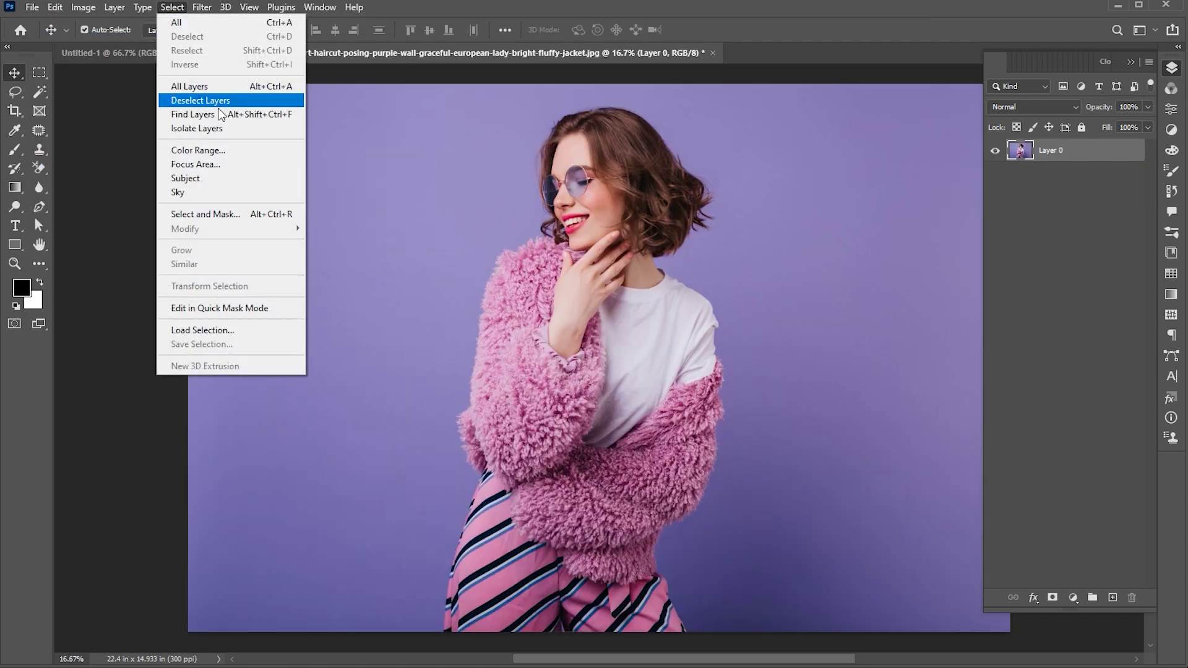
click(205, 180)
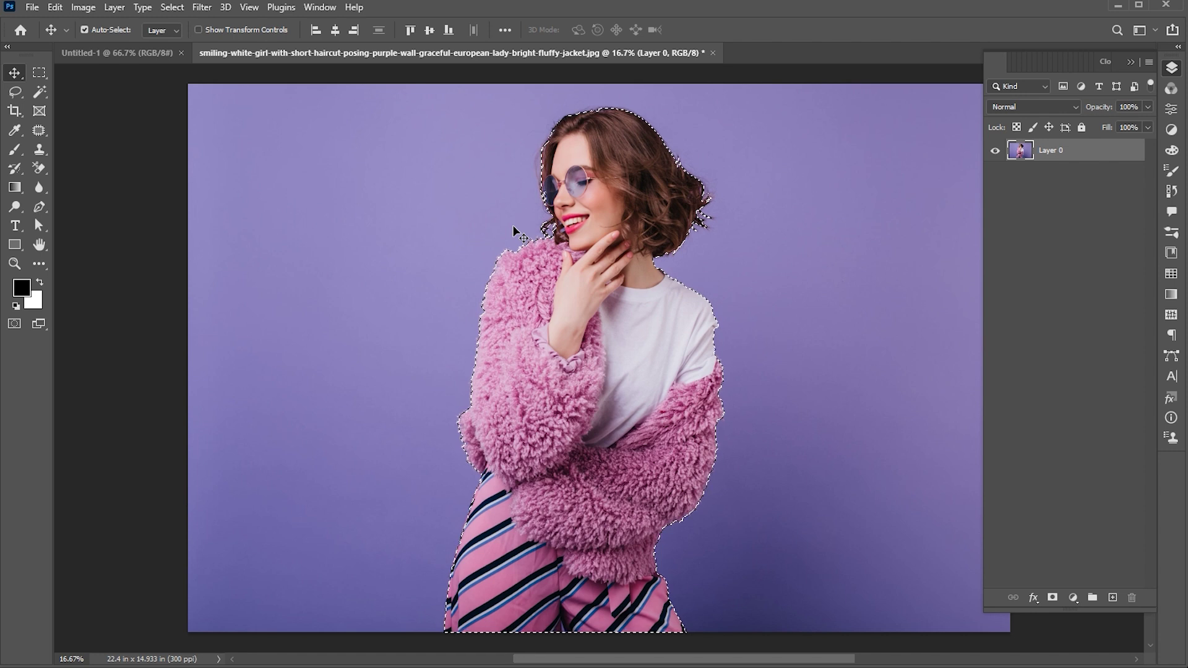
click(39, 92)
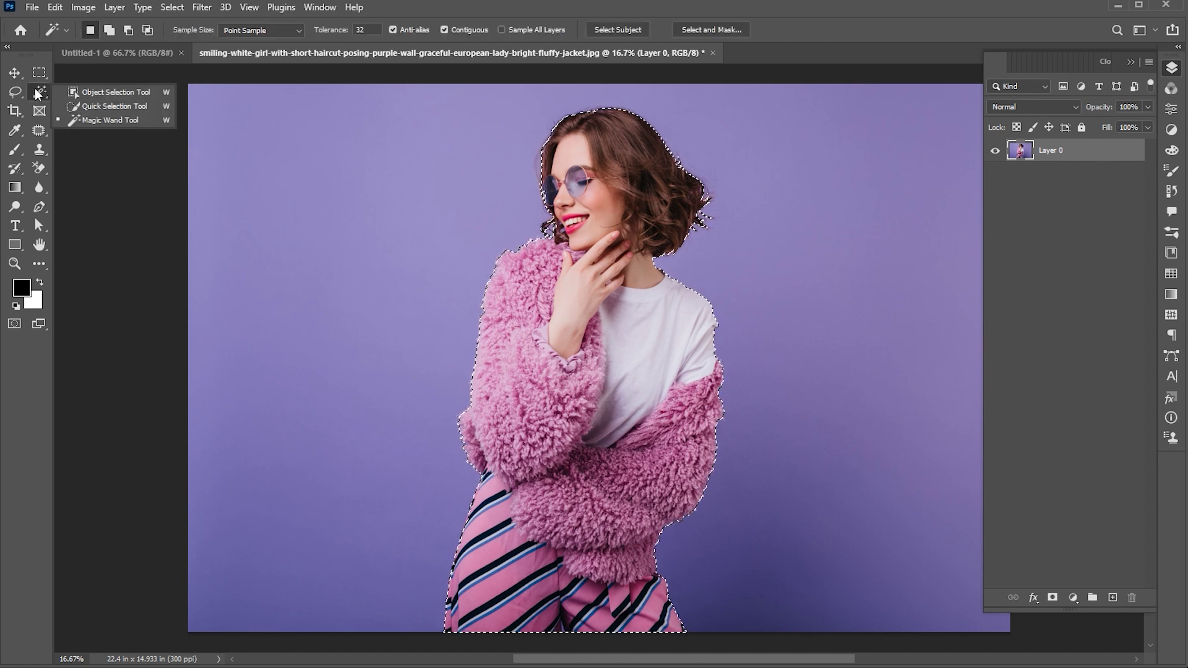
click(102, 107)
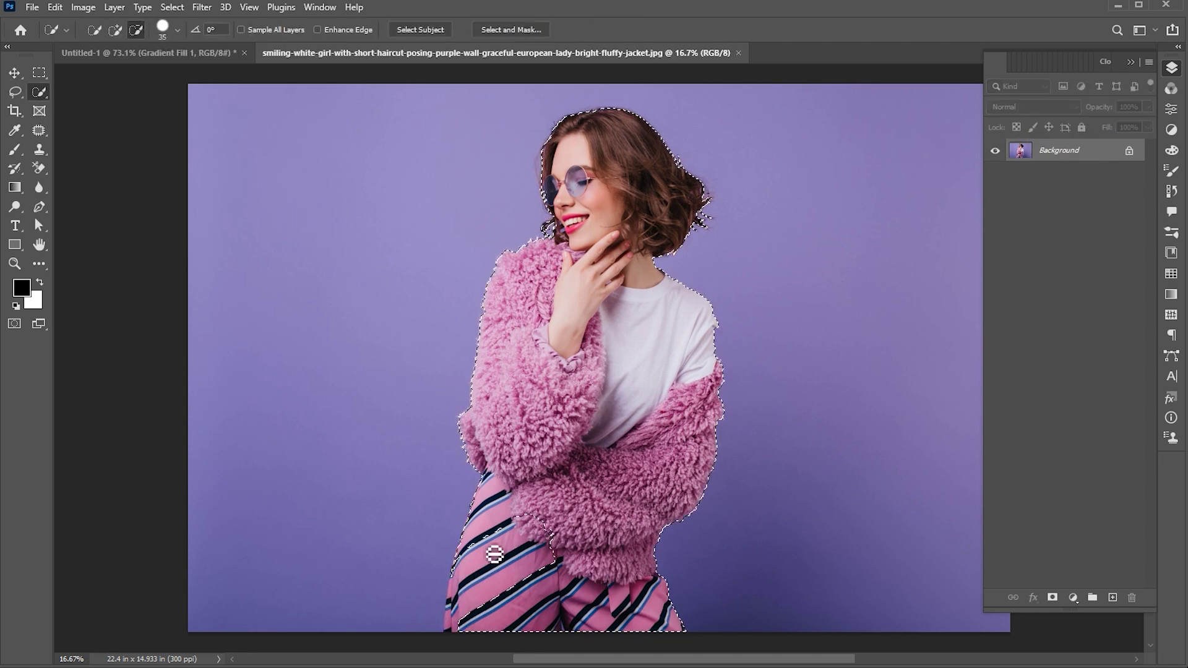
key(z)
mouse_move(540, 605)
mouse_down()
mouse_move(445, 471)
mouse_move(425, 417)
mouse_move(452, 352)
mouse_up()
Step: Trim the selection to the jacket hem, excluding the striped trousers, and mask the background
scroll(752, 641, down, 2)
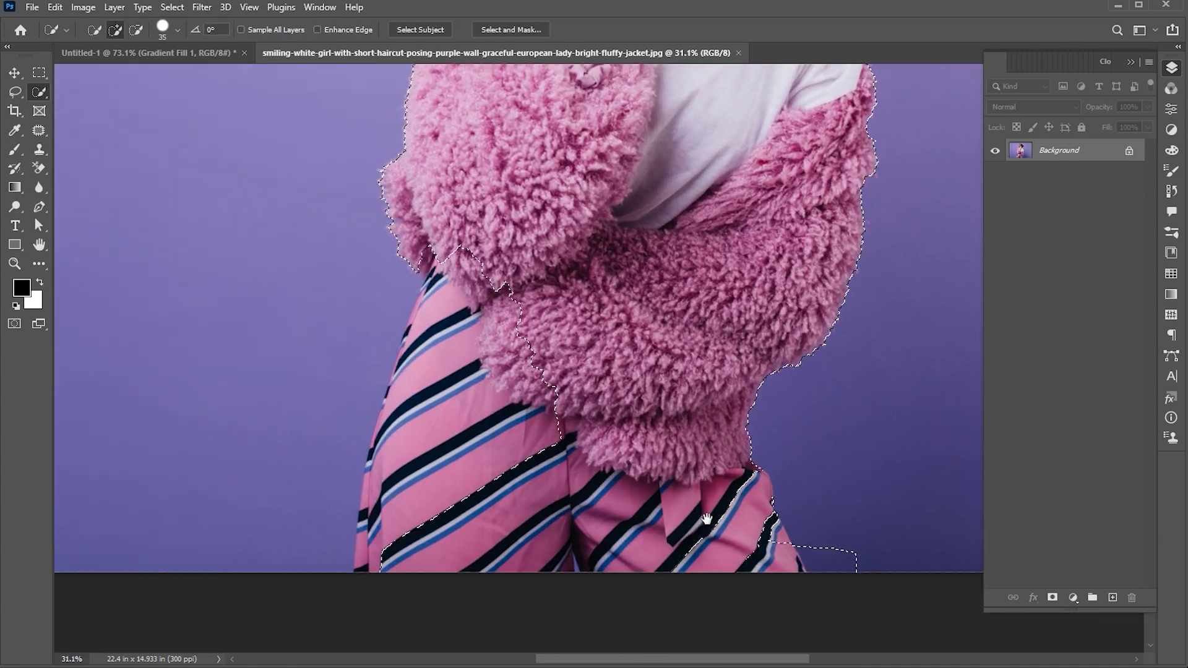
mouse_move(804, 553)
mouse_down()
mouse_move(860, 568)
mouse_move(788, 528)
mouse_up()
drag(696, 467, 771, 397)
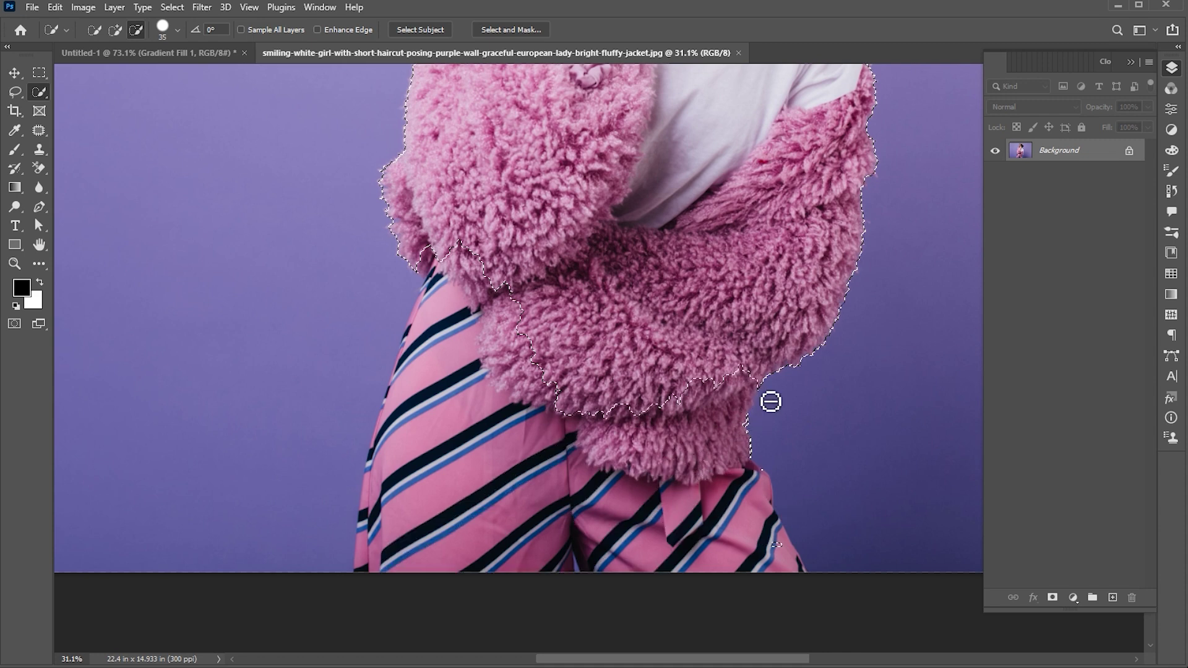
scroll(796, 546, up, 2)
mouse_move(454, 334)
mouse_down()
mouse_move(511, 387)
mouse_move(536, 492)
mouse_move(670, 501)
mouse_move(758, 474)
mouse_move(711, 502)
mouse_move(862, 511)
mouse_up()
key(l)
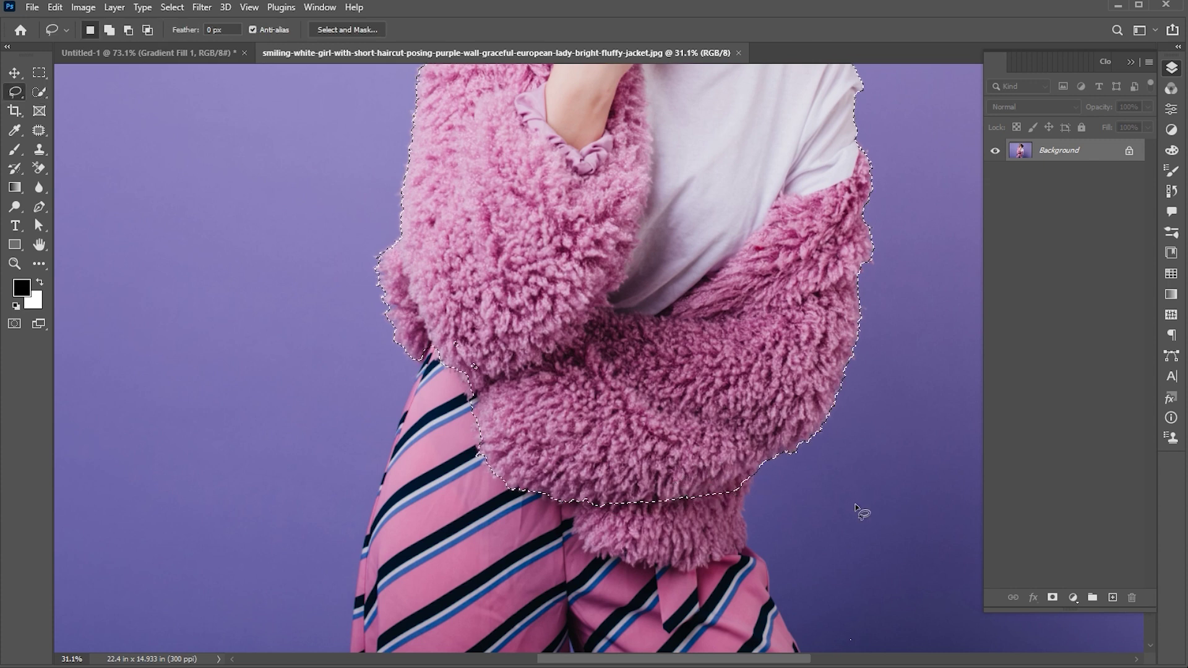
scroll(715, 393, down, 3)
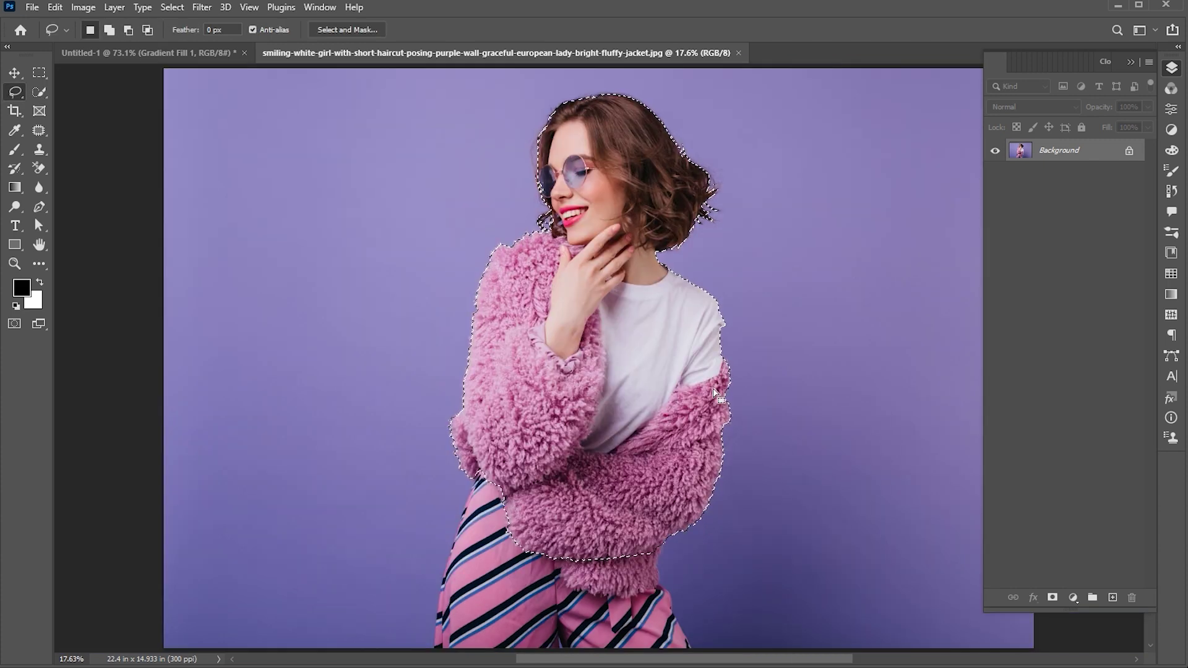
click(1059, 596)
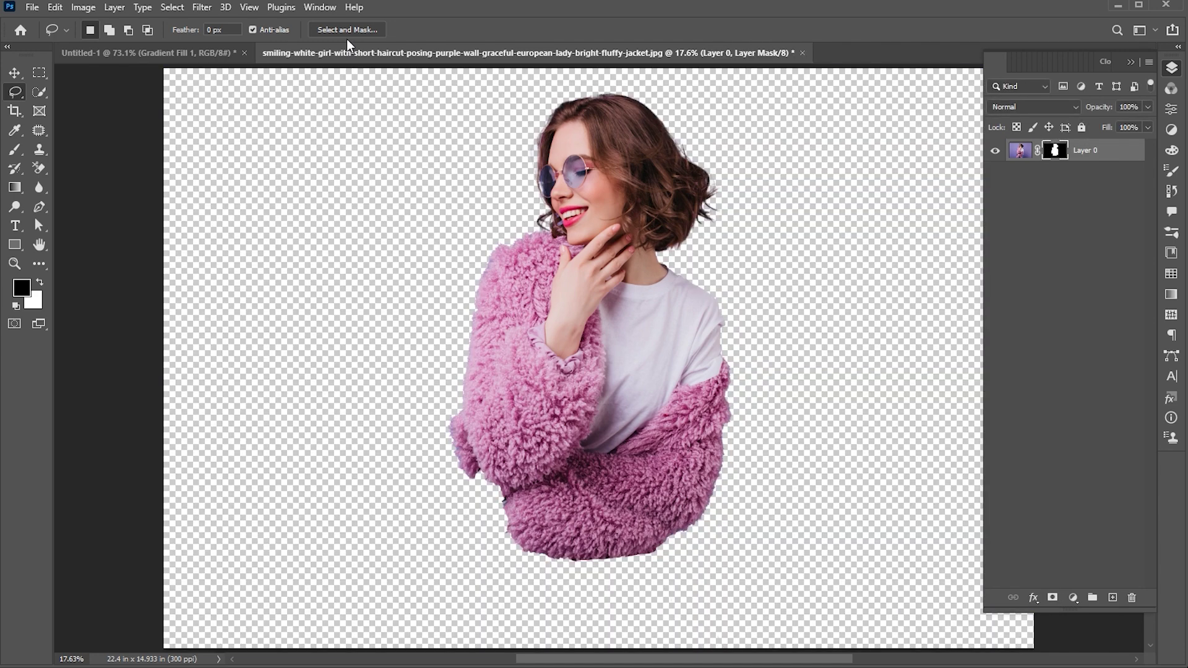
Step: In Select and Mask, refine the fur along the jacket's left edge with an 80 px Refine Edge brush
click(347, 29)
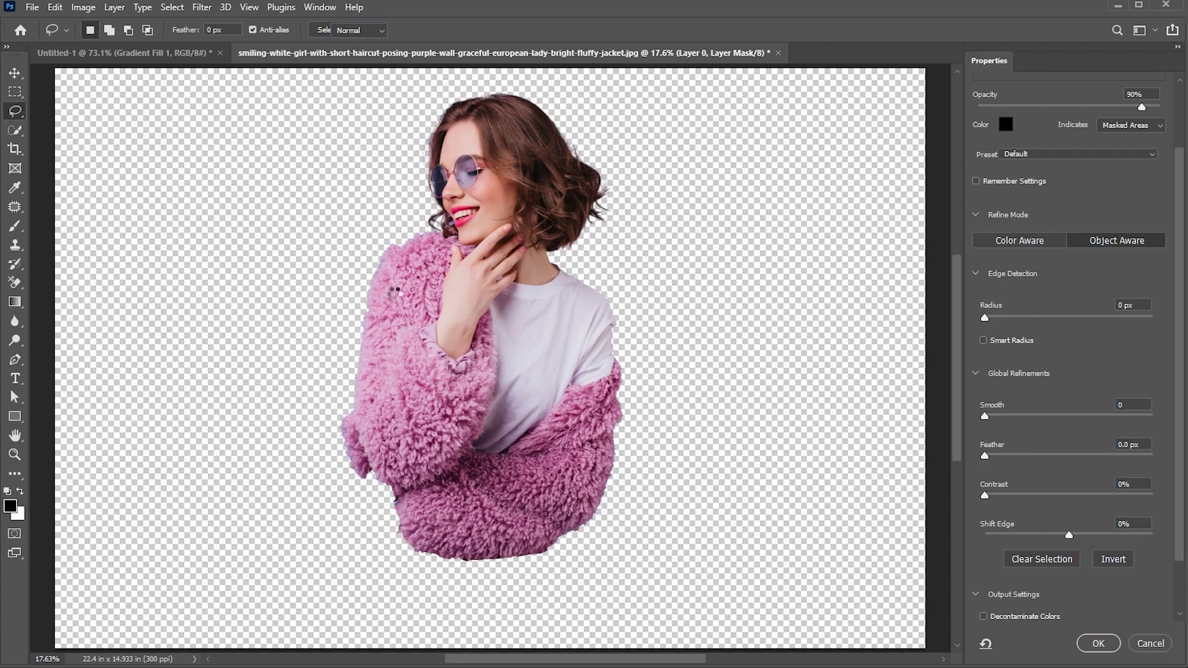
key(z)
click(401, 298)
drag(400, 298, 423, 304)
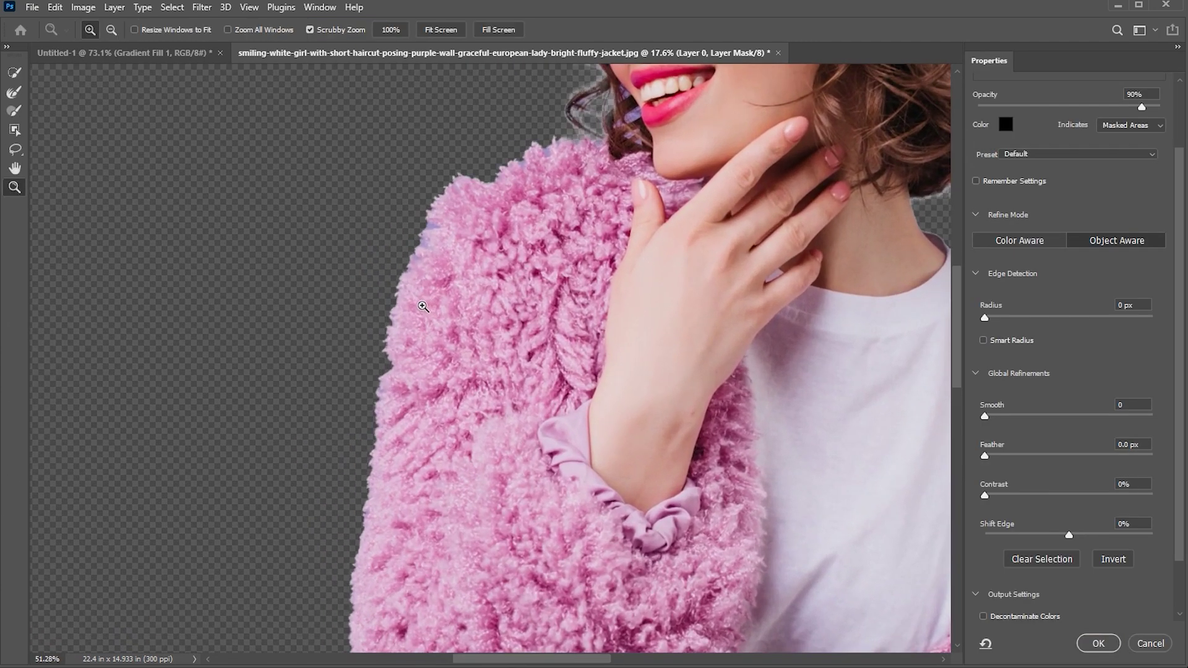
click(14, 92)
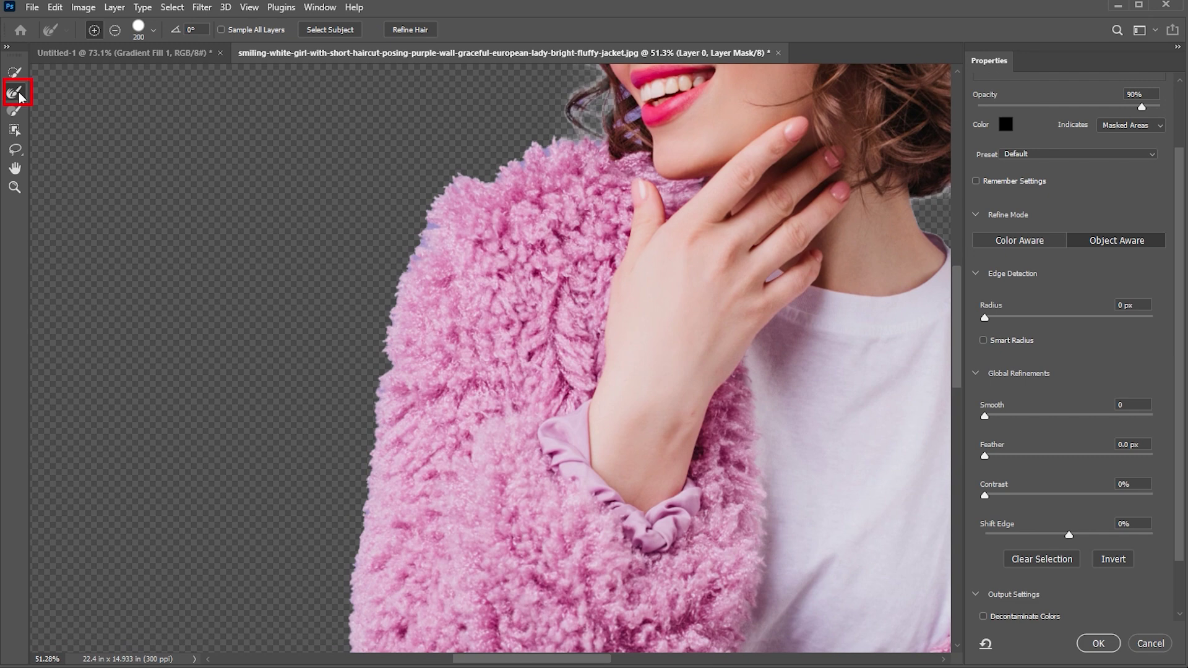
key(bracketleft)
key(bracketleft)
key(bracketleft)
key(bracketleft)
key(bracketleft)
key(bracketleft)
mouse_move(409, 217)
mouse_down()
mouse_move(389, 372)
mouse_move(244, 169)
mouse_up()
Step: Refine the remaining fuzzy edges around the jacket and lower figure
scroll(390, 371, down, 5)
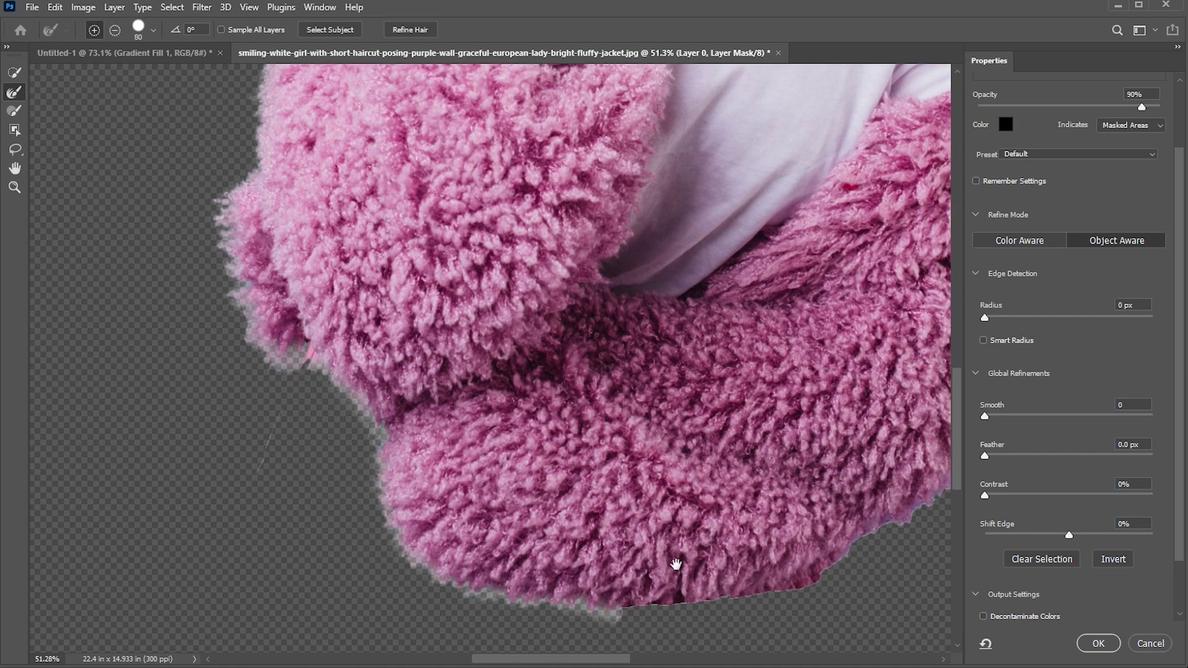
drag(675, 564, 427, 563)
drag(773, 483, 810, 186)
scroll(828, 353, up, 5)
drag(739, 526, 730, 374)
scroll(769, 392, up, 9)
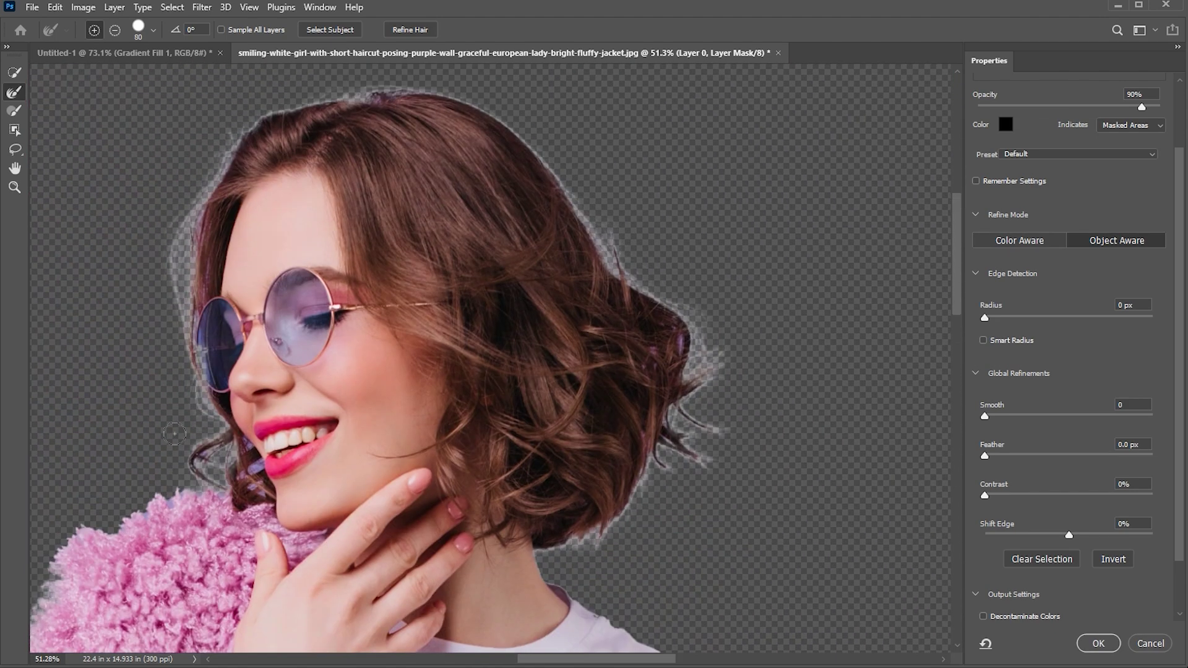
mouse_move(207, 482)
mouse_down()
mouse_move(188, 356)
mouse_move(263, 118)
mouse_move(613, 260)
mouse_move(692, 458)
mouse_move(543, 563)
mouse_up()
Step: Enable Decontaminate Colors and output to a New Layer with Layer Mask
key(ctrl+0)
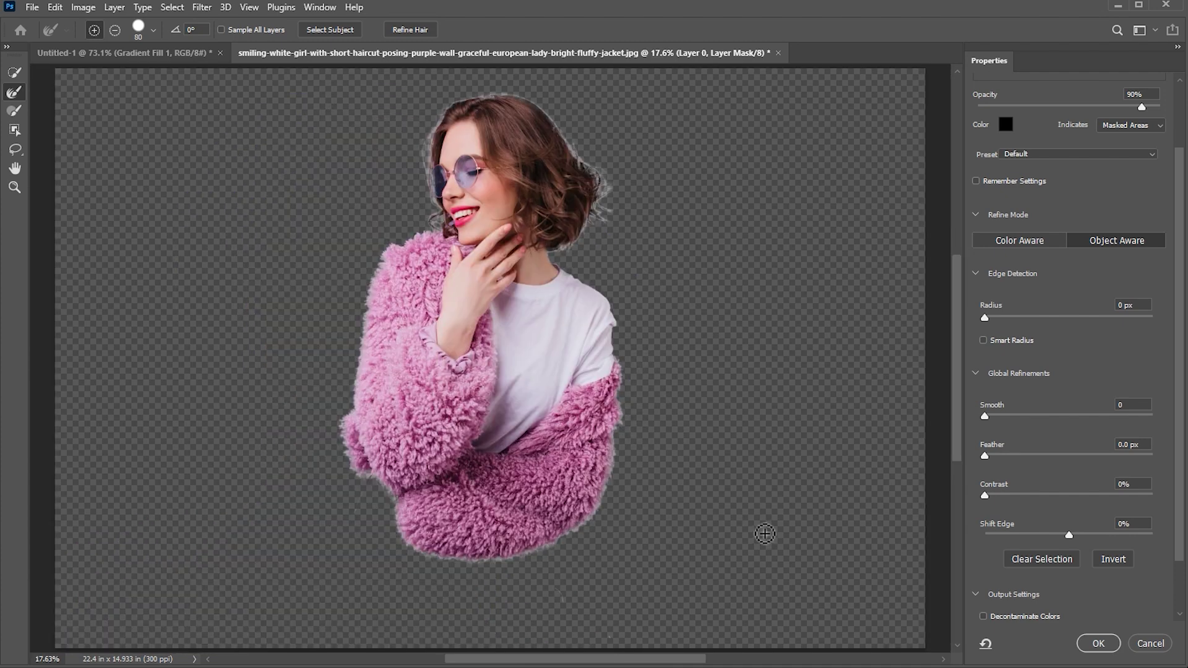
scroll(1041, 589, down, 2)
scroll(1041, 589, down, 1)
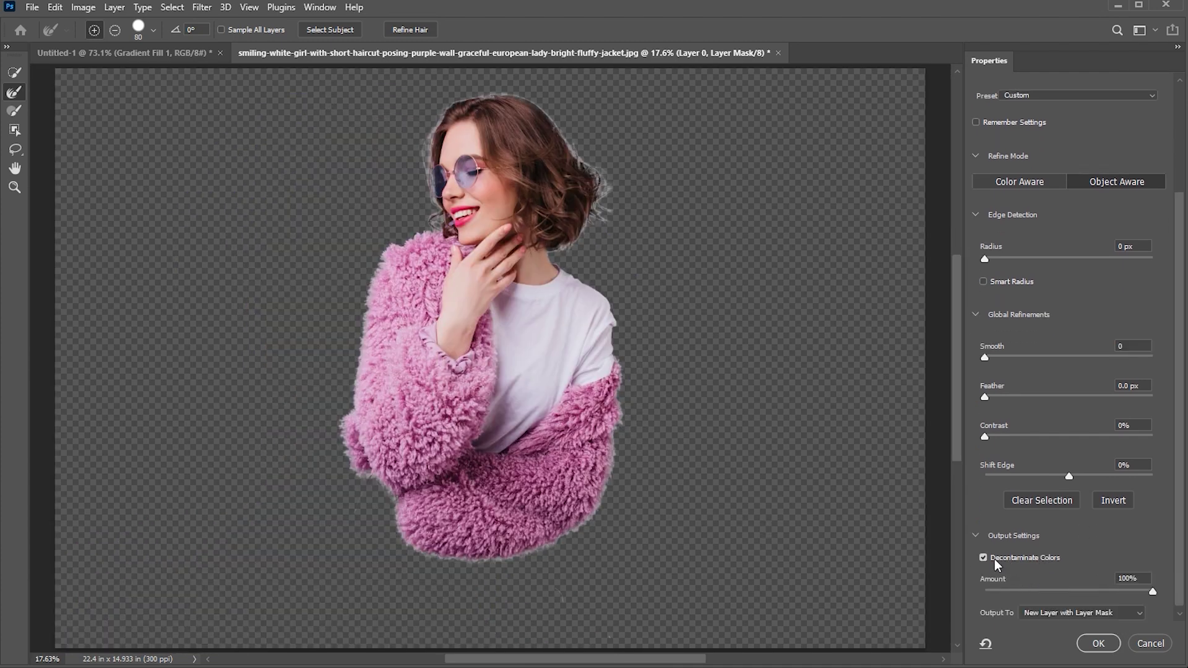
click(993, 553)
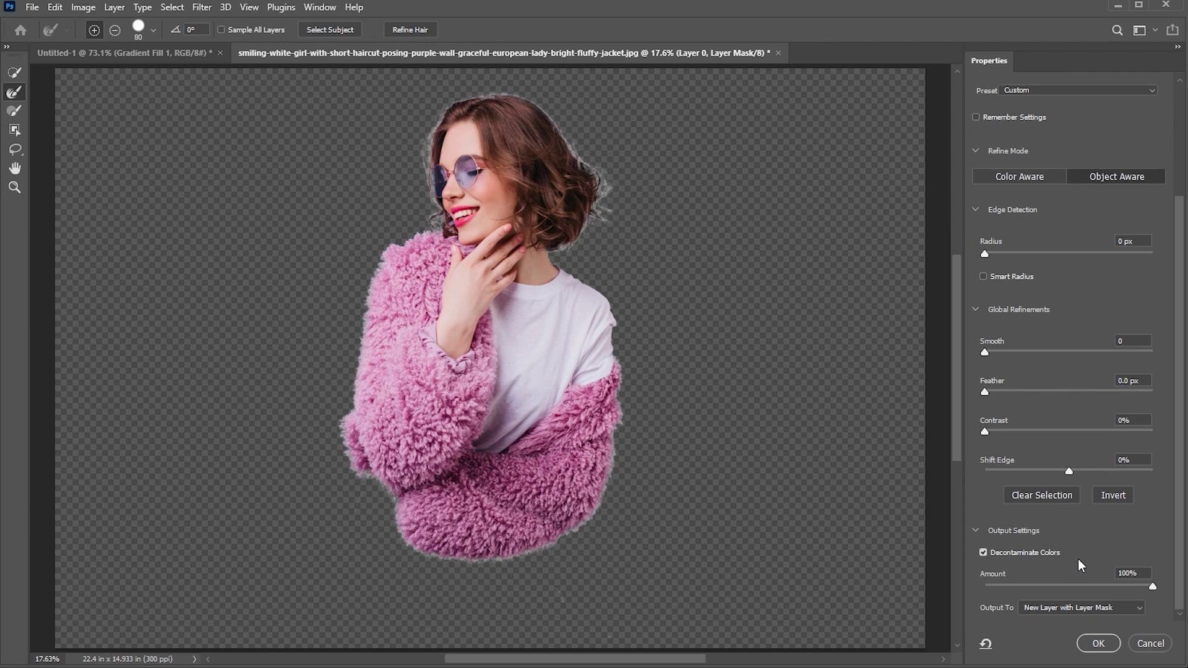
click(1100, 609)
click(1099, 650)
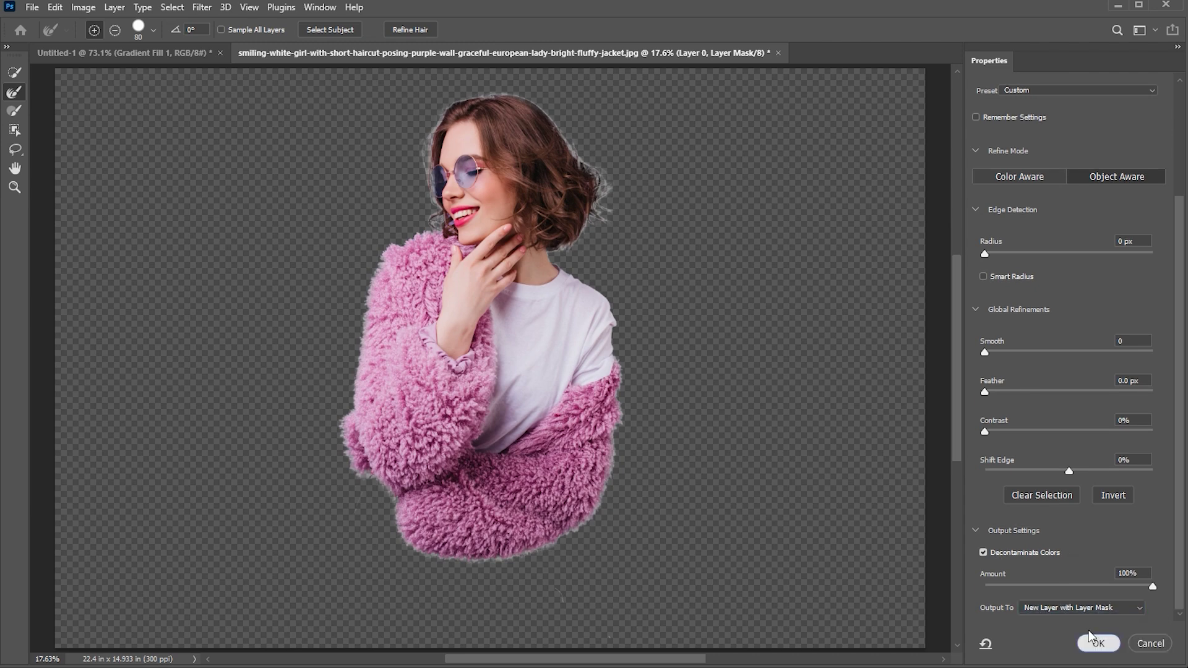
click(1091, 640)
Step: Move the cut-out layer into the Untitled-1 poster document
key(v)
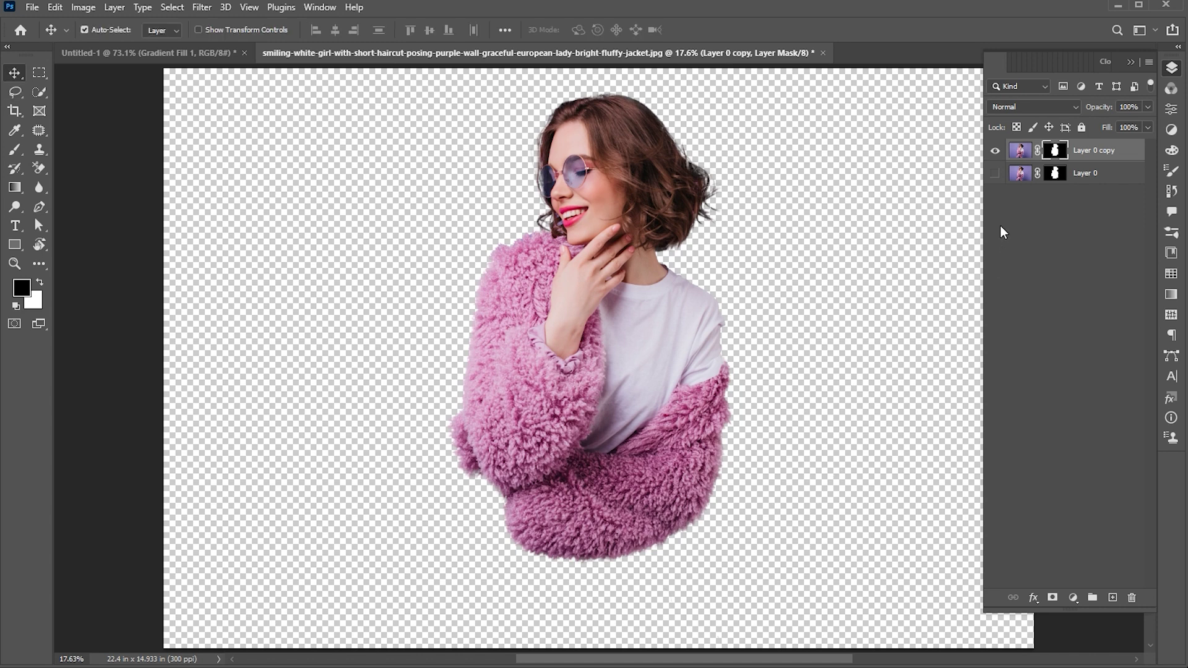
drag(644, 344, 541, 344)
key(z)
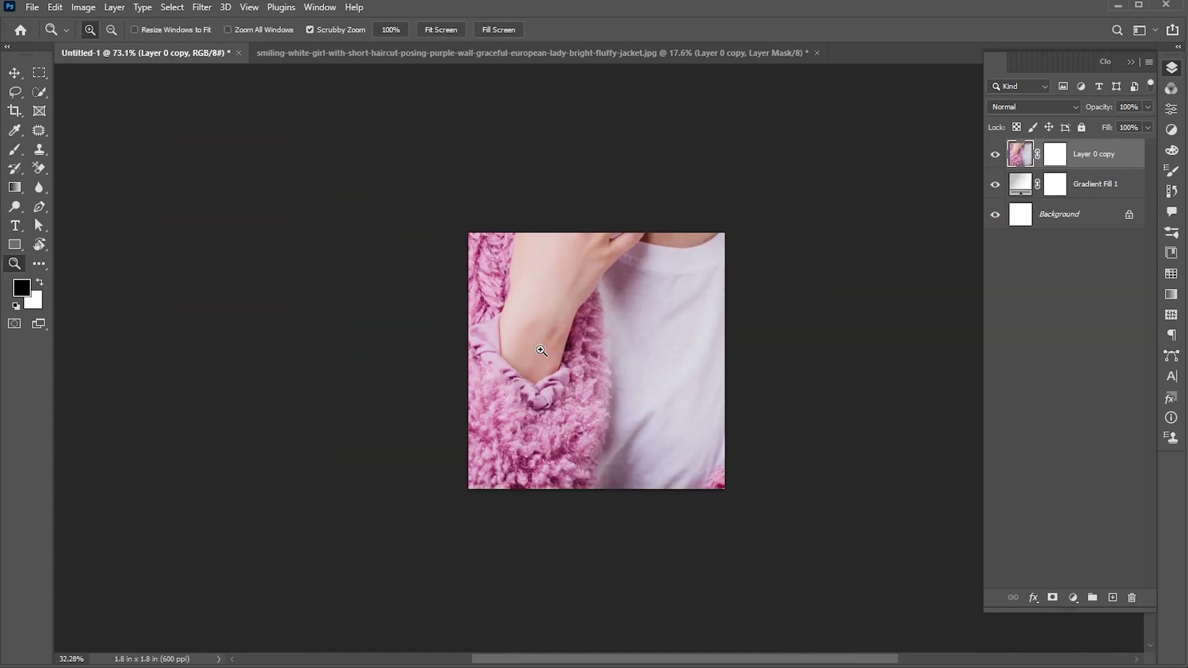
key(ctrl+minus)
key(ctrl+minus)
Step: Scale the portrait down to fit the square canvas and nudge it up slightly
key(ctrl+t)
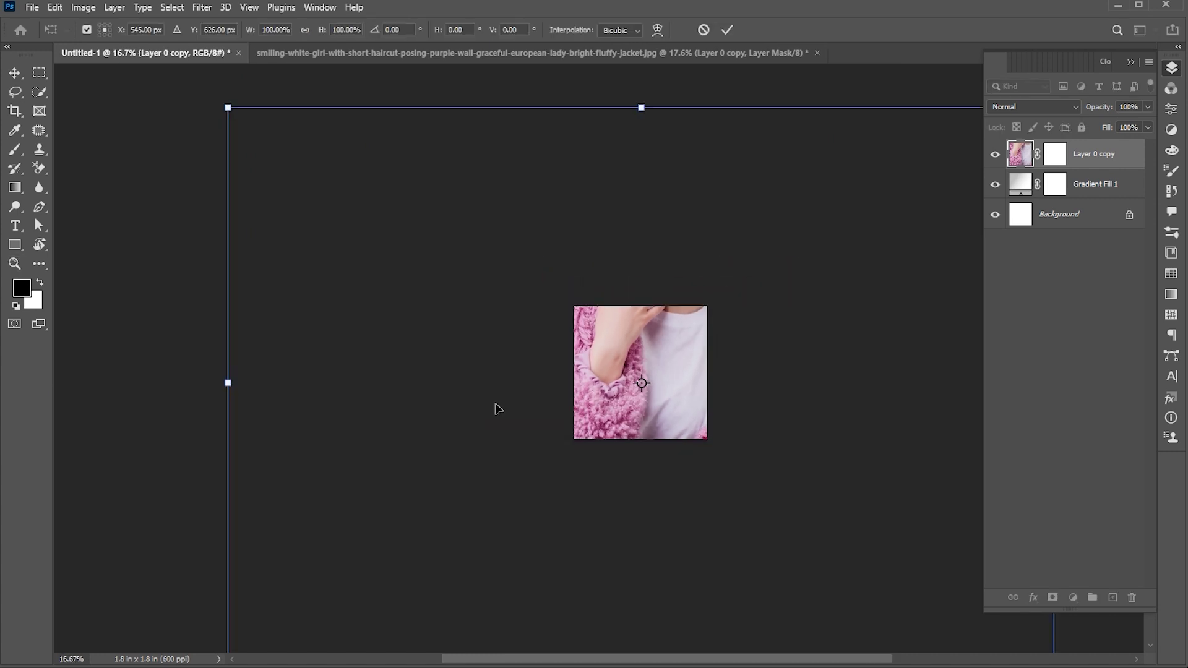
drag(228, 383, 543, 379)
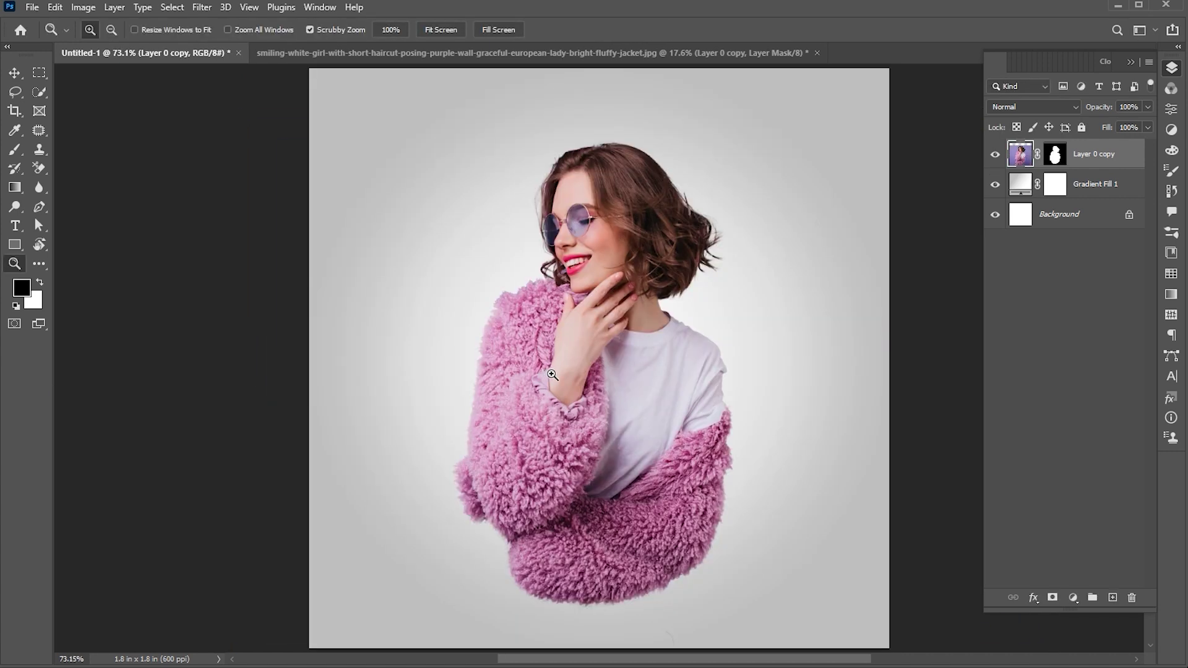
key(ctrl+t)
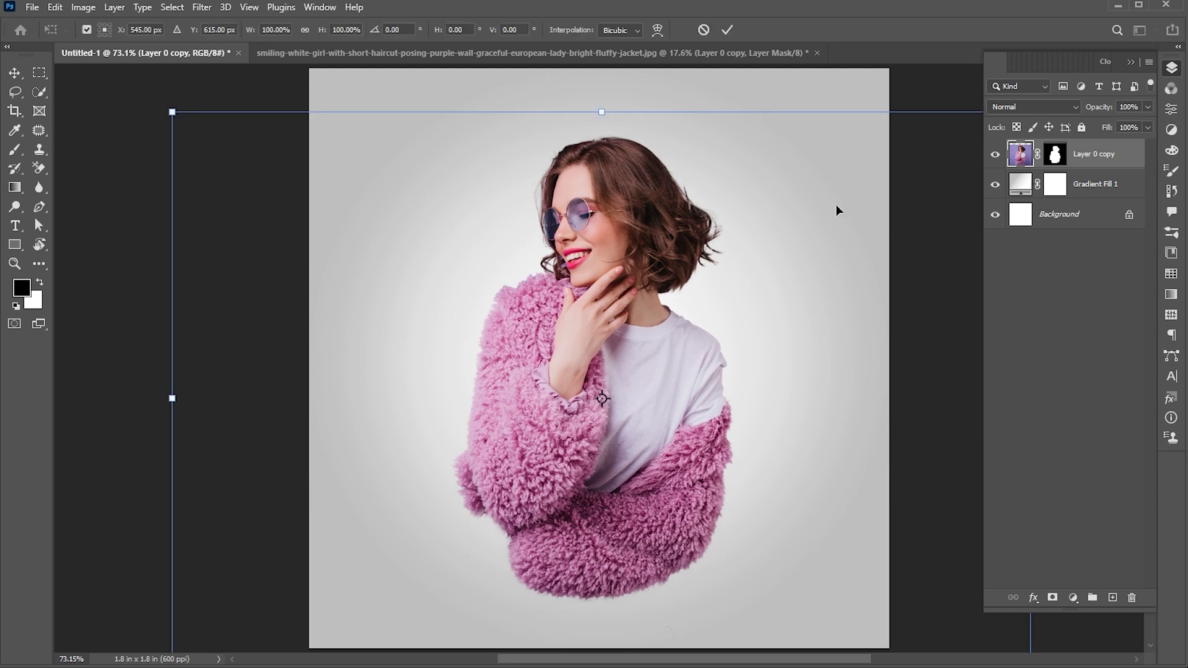
drag(603, 110, 606, 124)
key(Return)
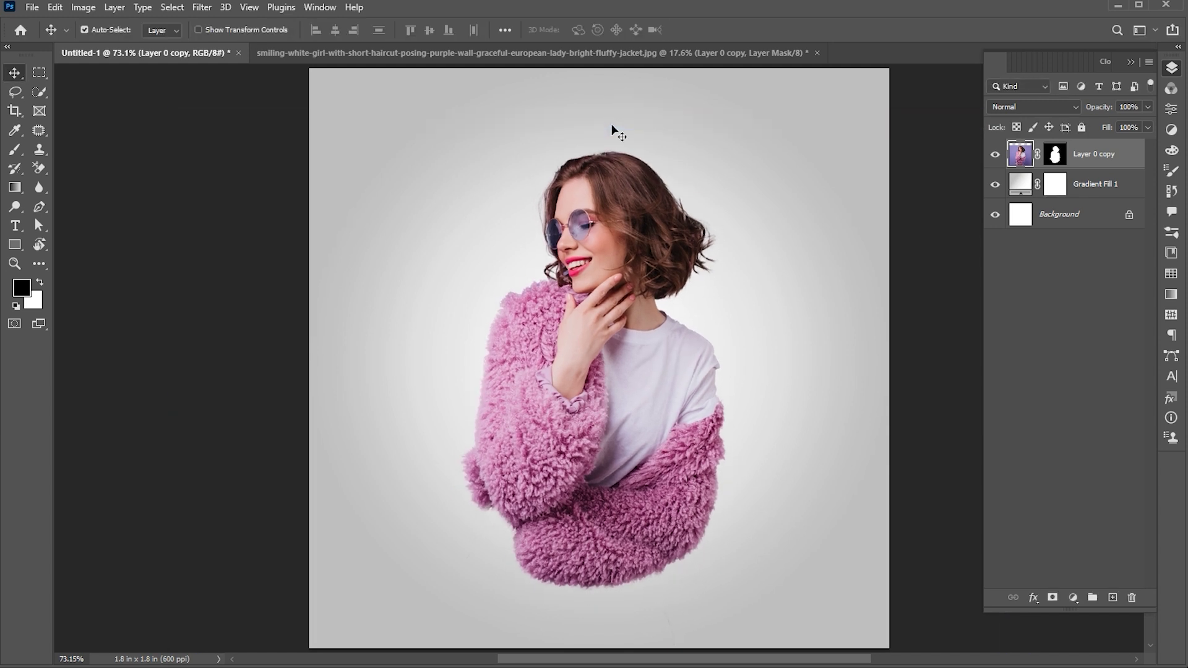
drag(628, 322, 625, 320)
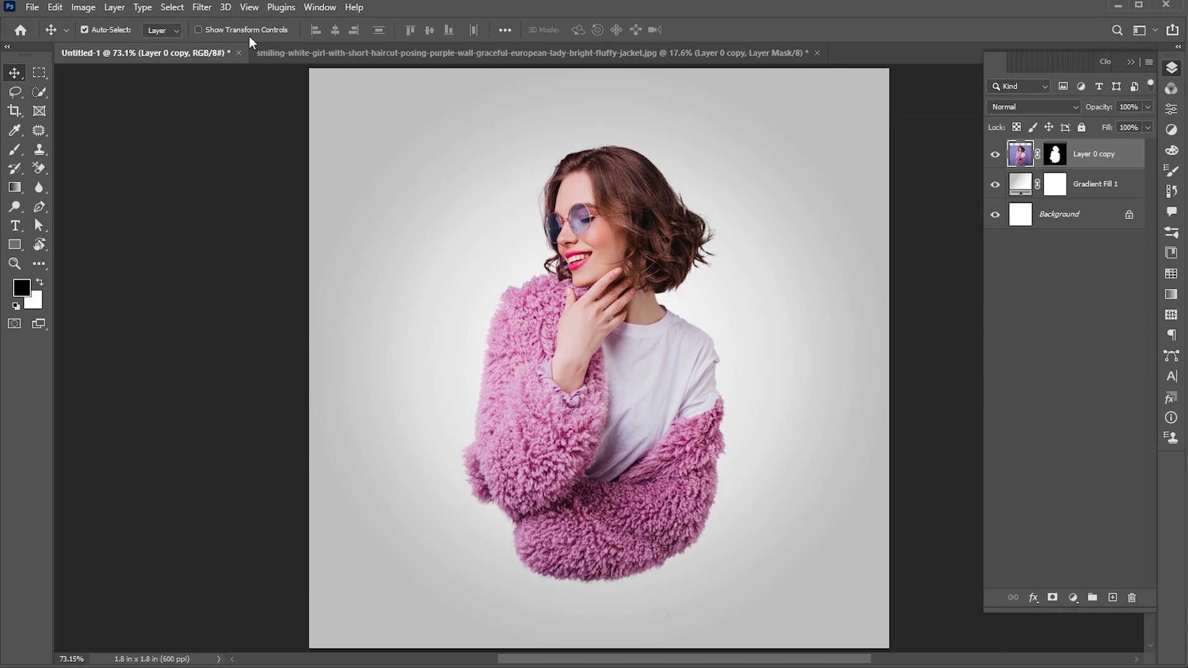
Step: Apply Artistic > Paint Daubs from the Filter Gallery with Brush Size 4 and Sharpness 4
click(201, 7)
click(229, 85)
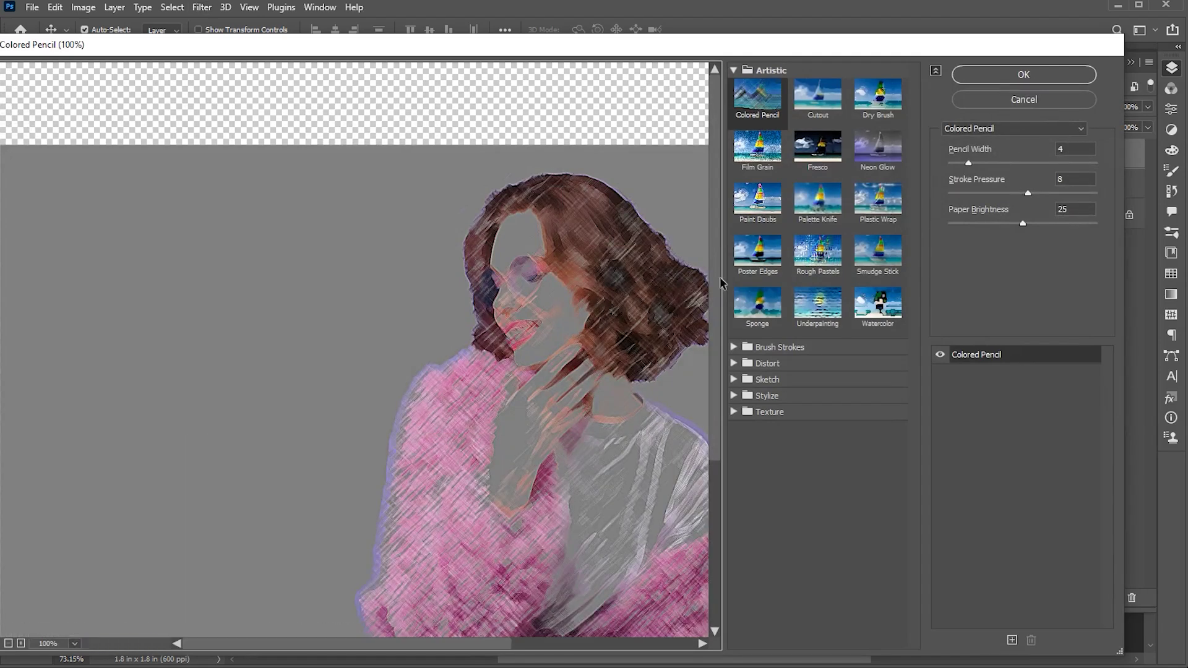
click(762, 216)
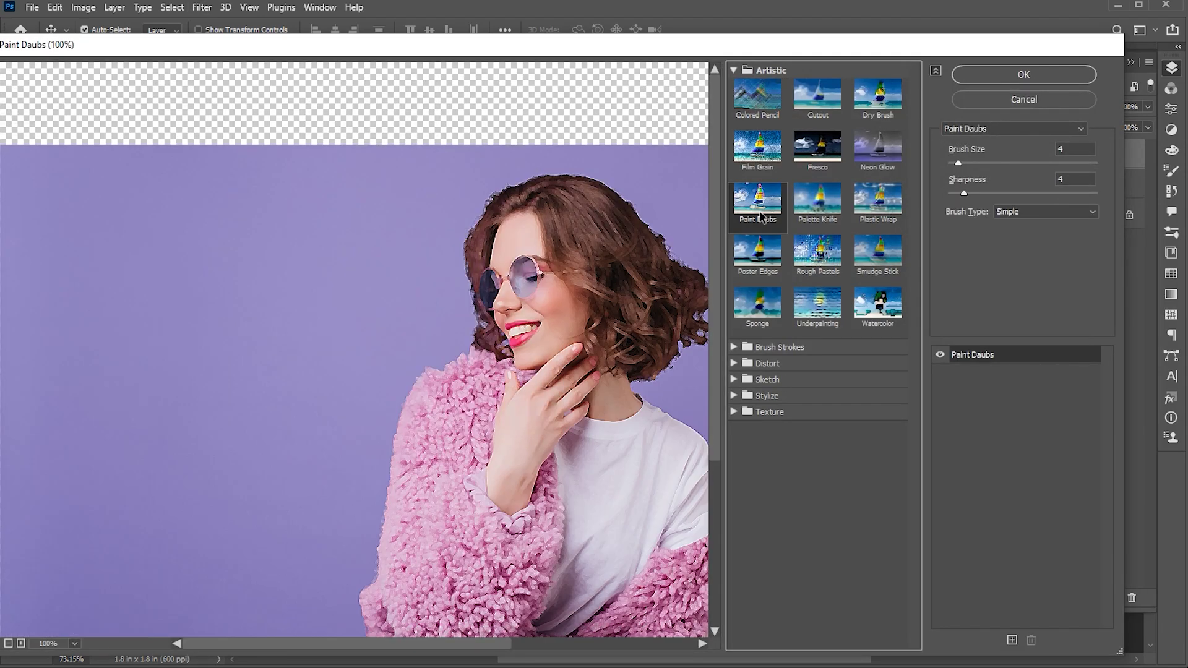
click(1069, 179)
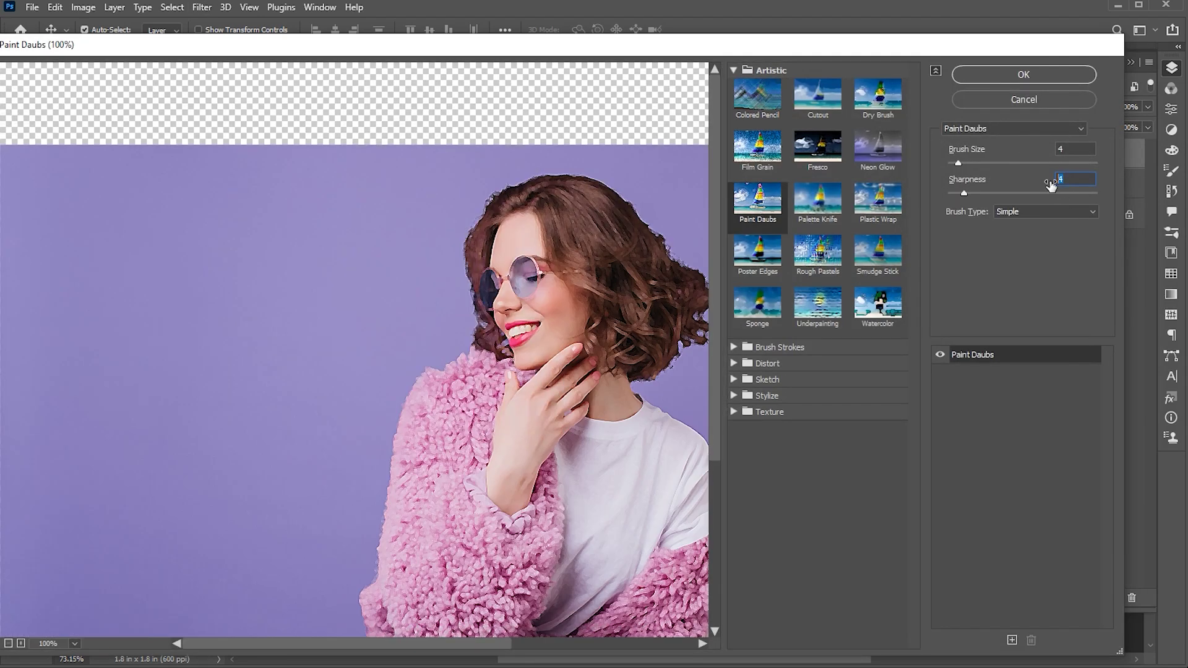
click(1032, 80)
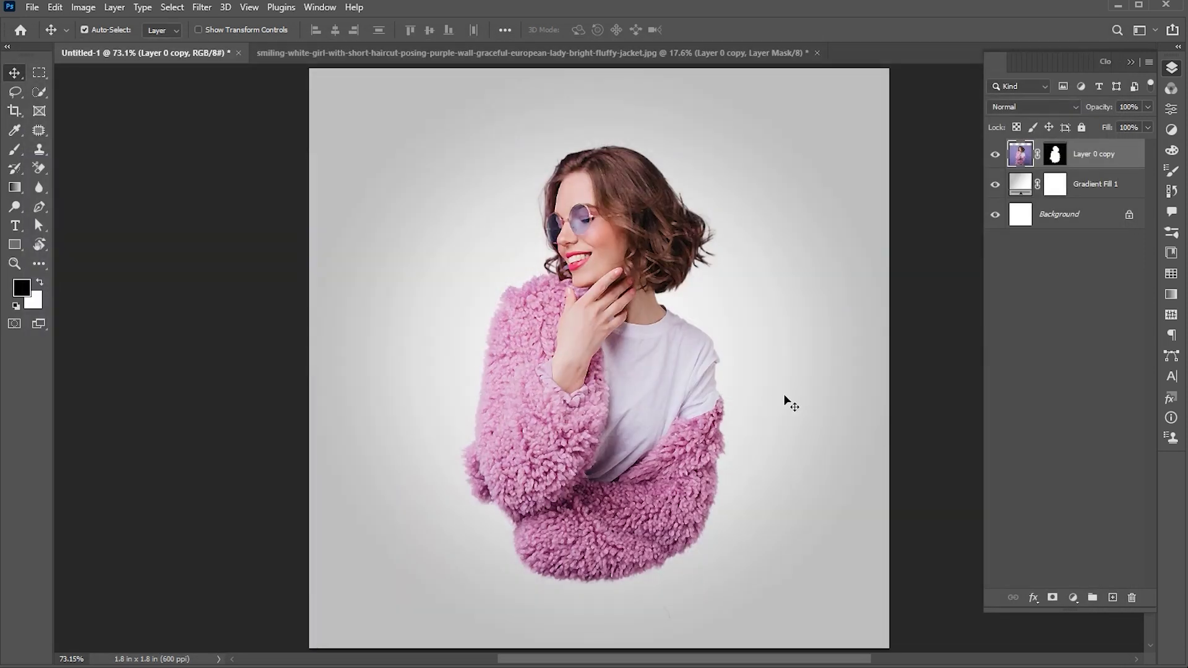
Step: Add a Black & White adjustment layer with Reds -25, Magentas 114 and Blues -4
click(1076, 597)
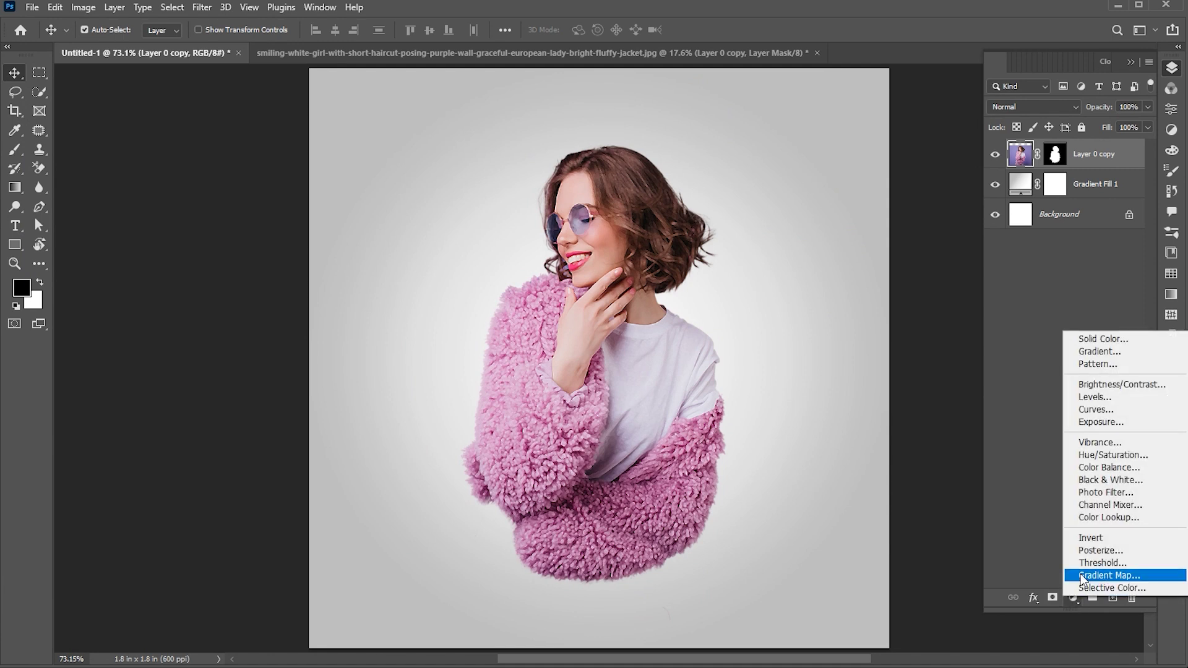
click(1089, 480)
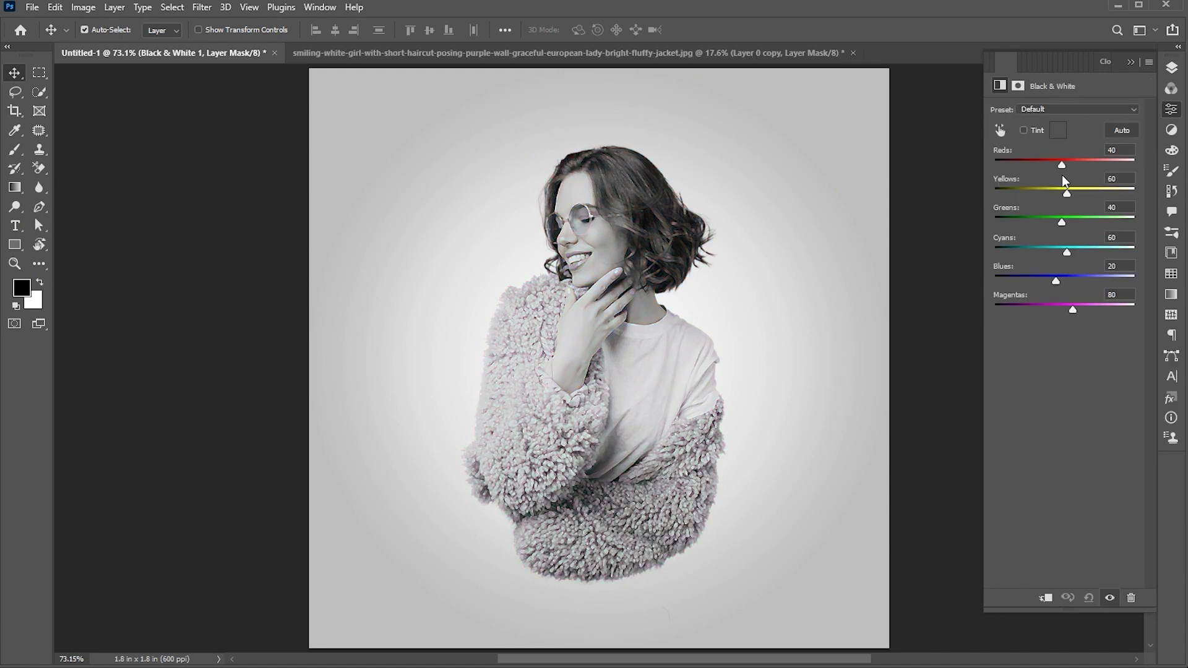
drag(1062, 165, 1043, 164)
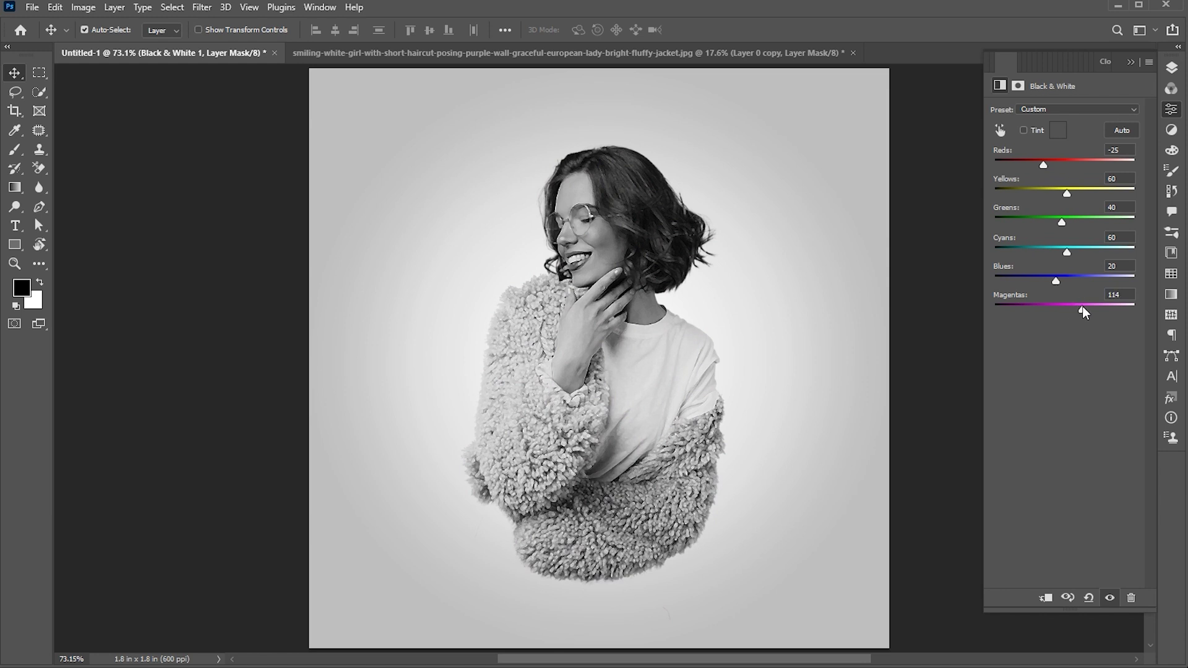
drag(1060, 282, 1049, 281)
Step: Convert Layer 0 copy and Black & White 1 into one smart object
click(1130, 62)
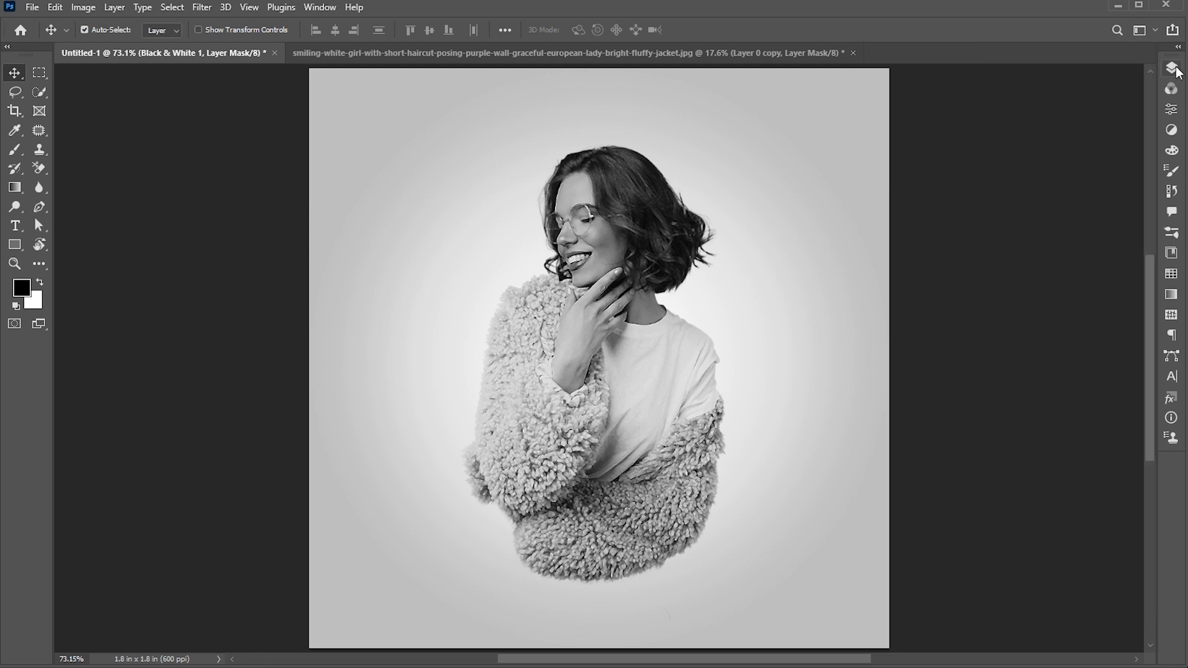
click(1171, 67)
ctrl+click(1103, 196)
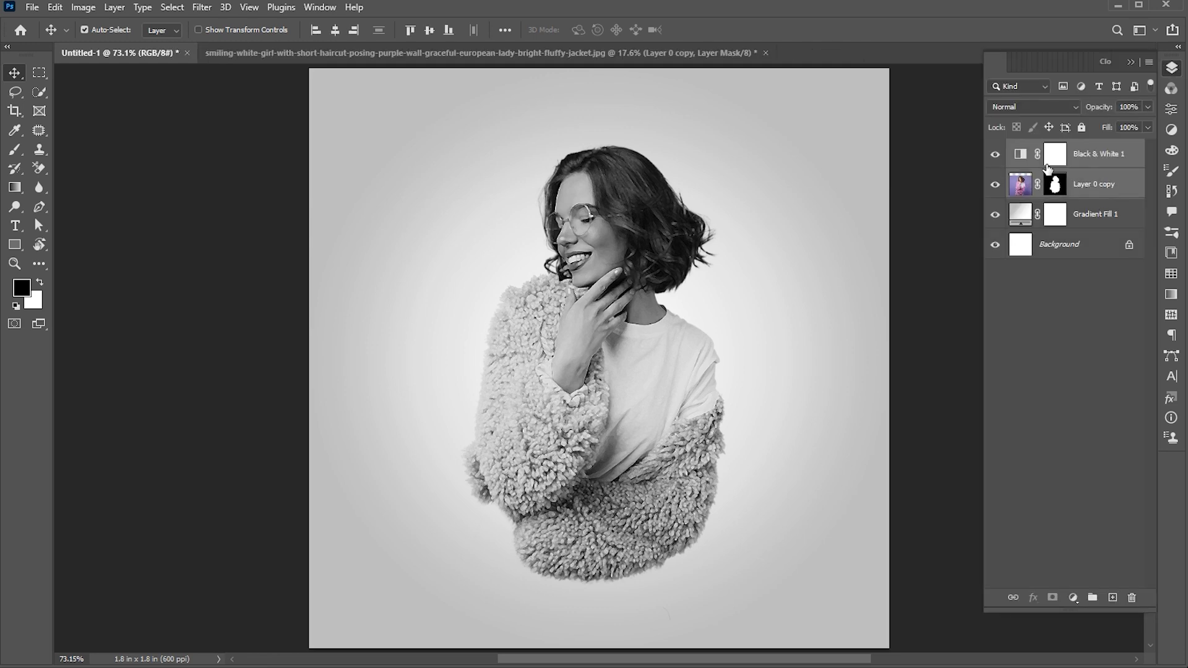
right_click(1074, 150)
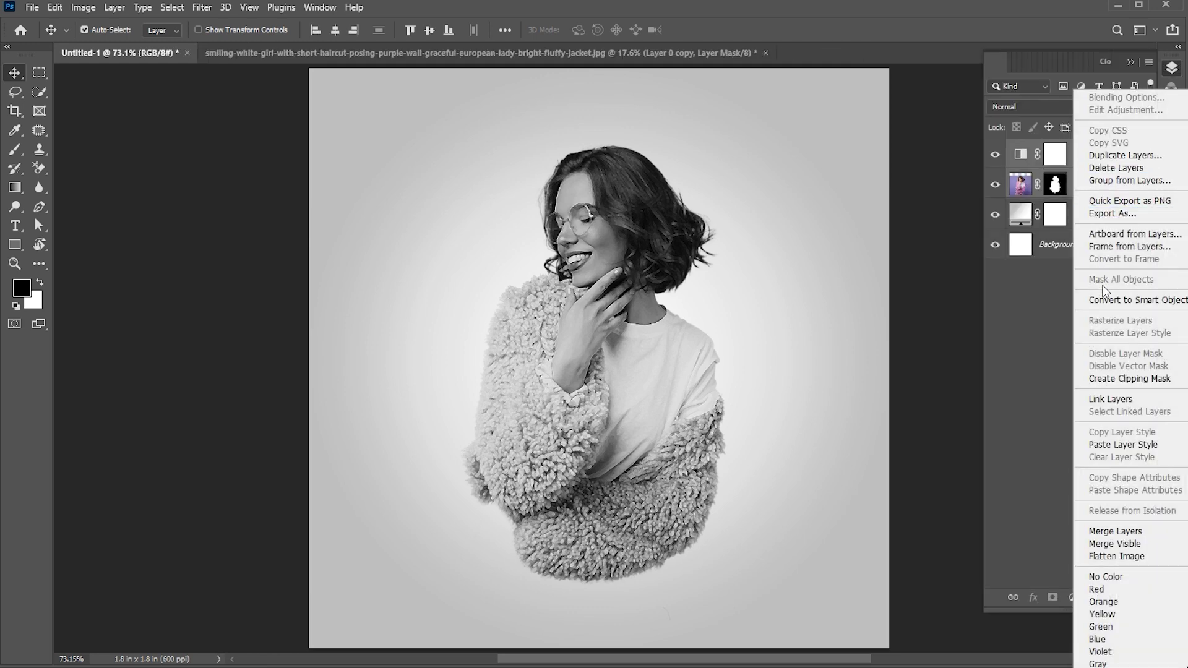
click(1104, 301)
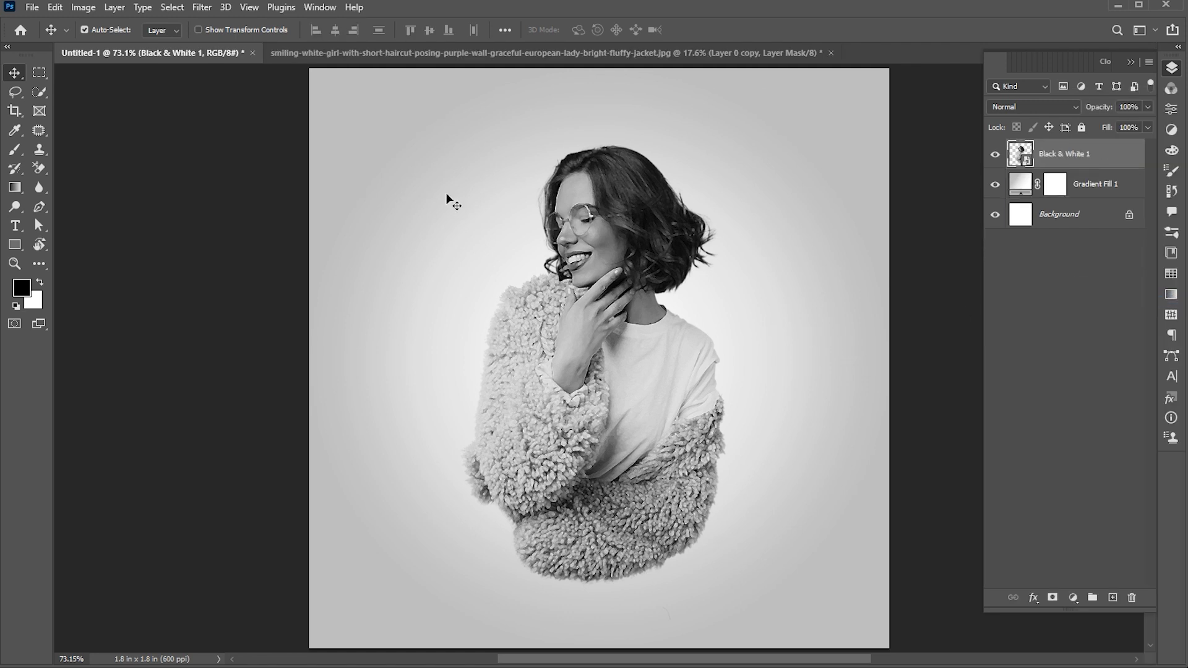
Step: Type WINTER near the top of the canvas and set it in Gotham Ultra
key(t)
click(416, 209)
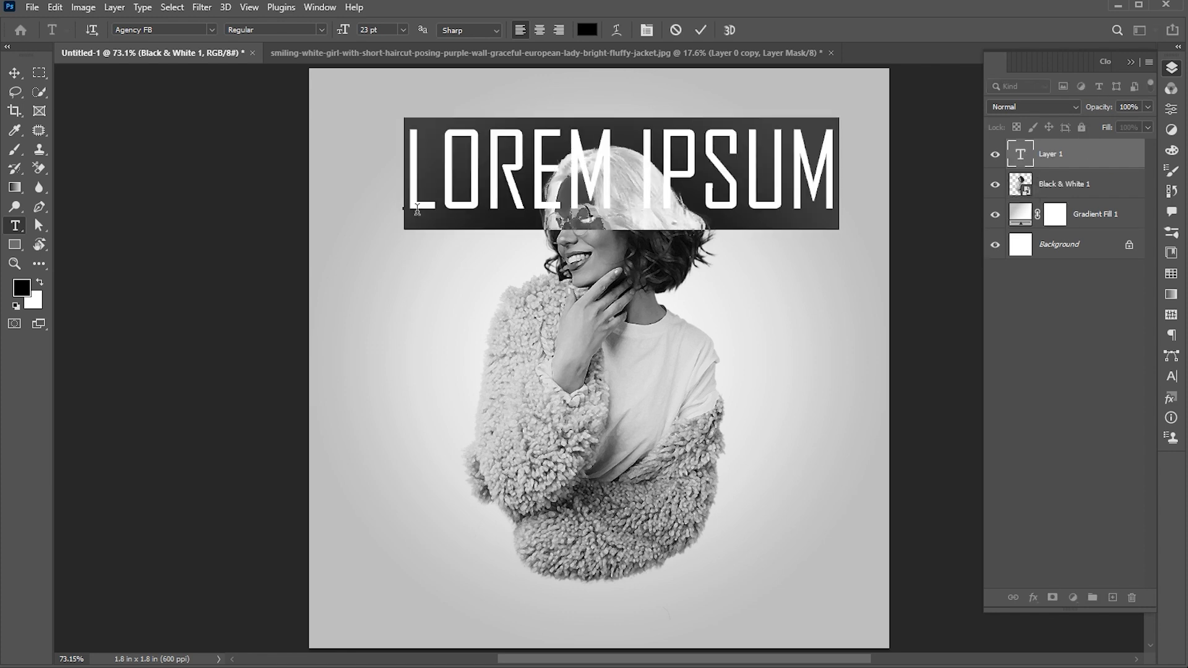
text(WINTER)
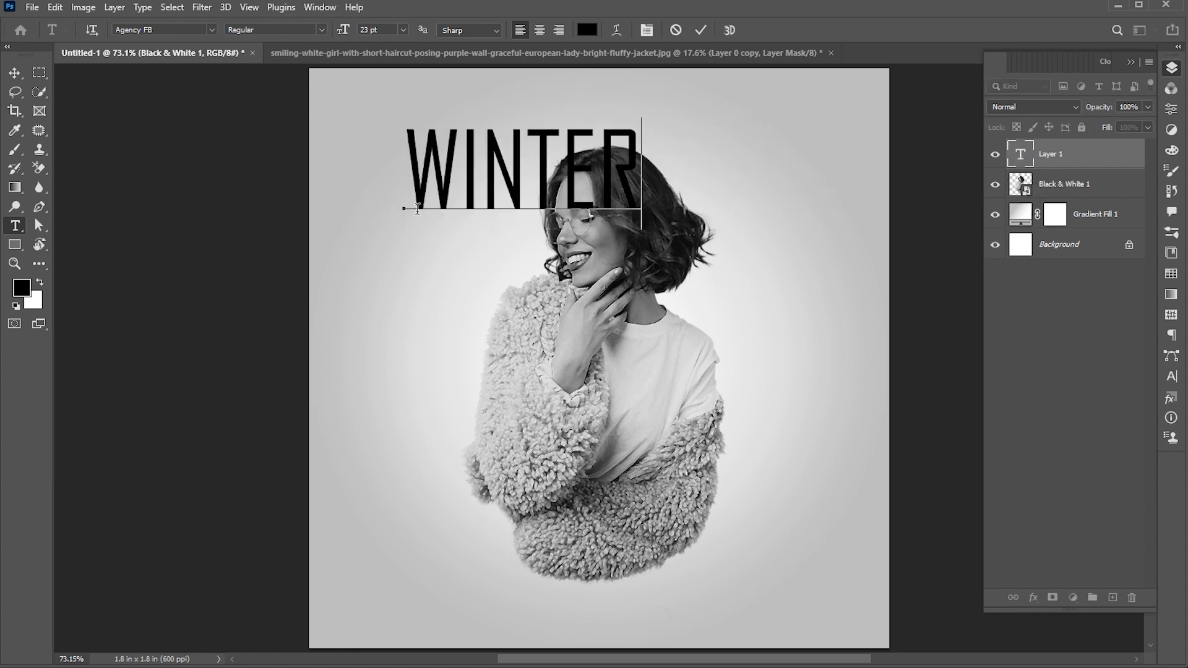
key(ctrl+a)
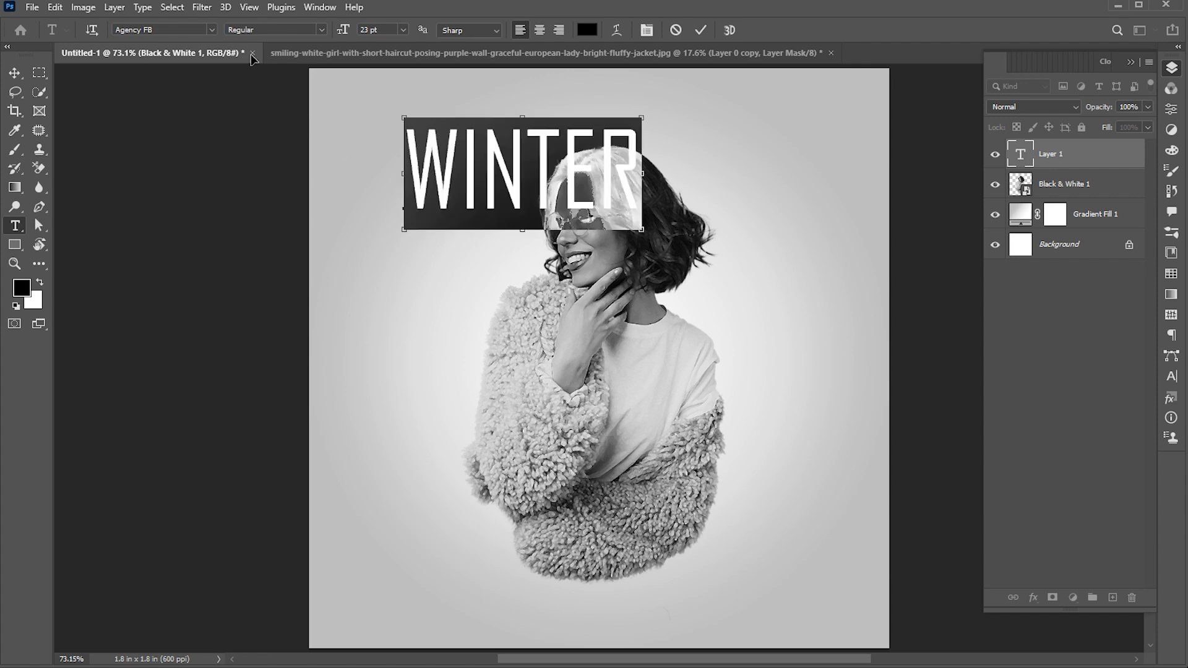
click(212, 31)
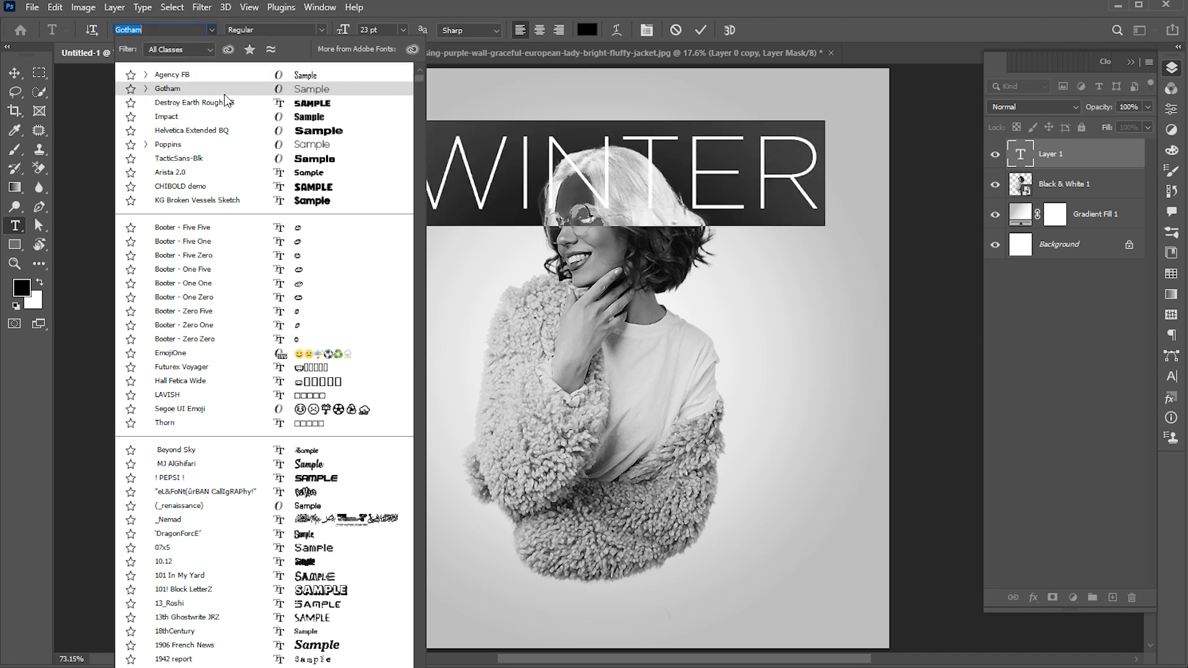
key(Return)
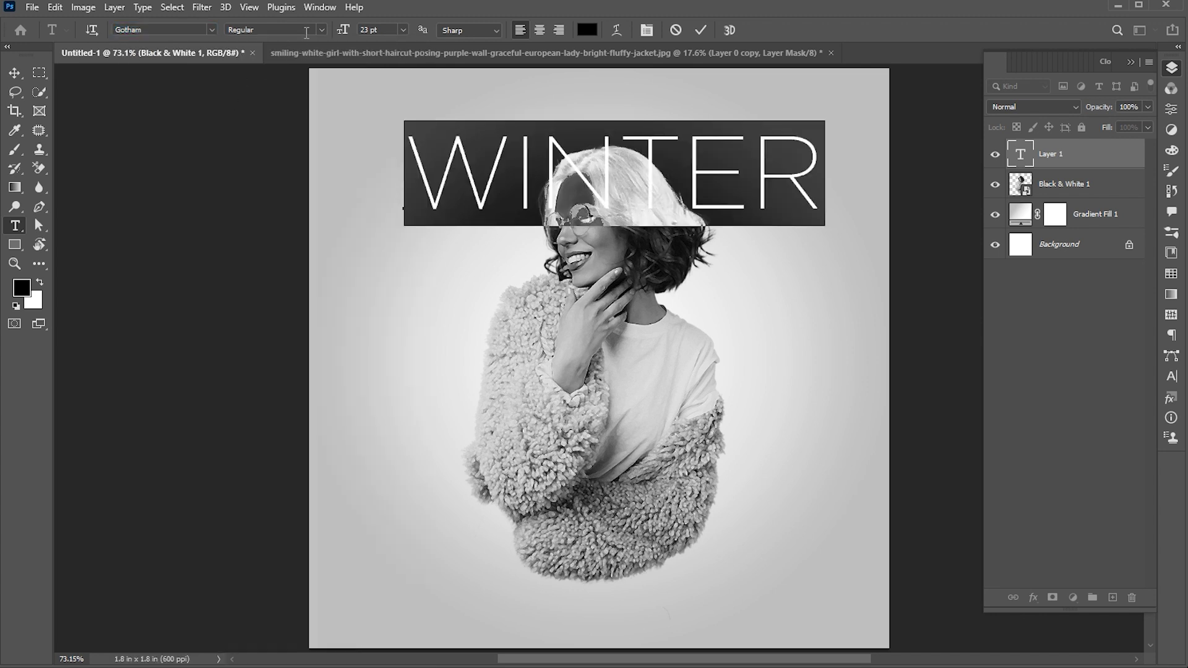
click(321, 30)
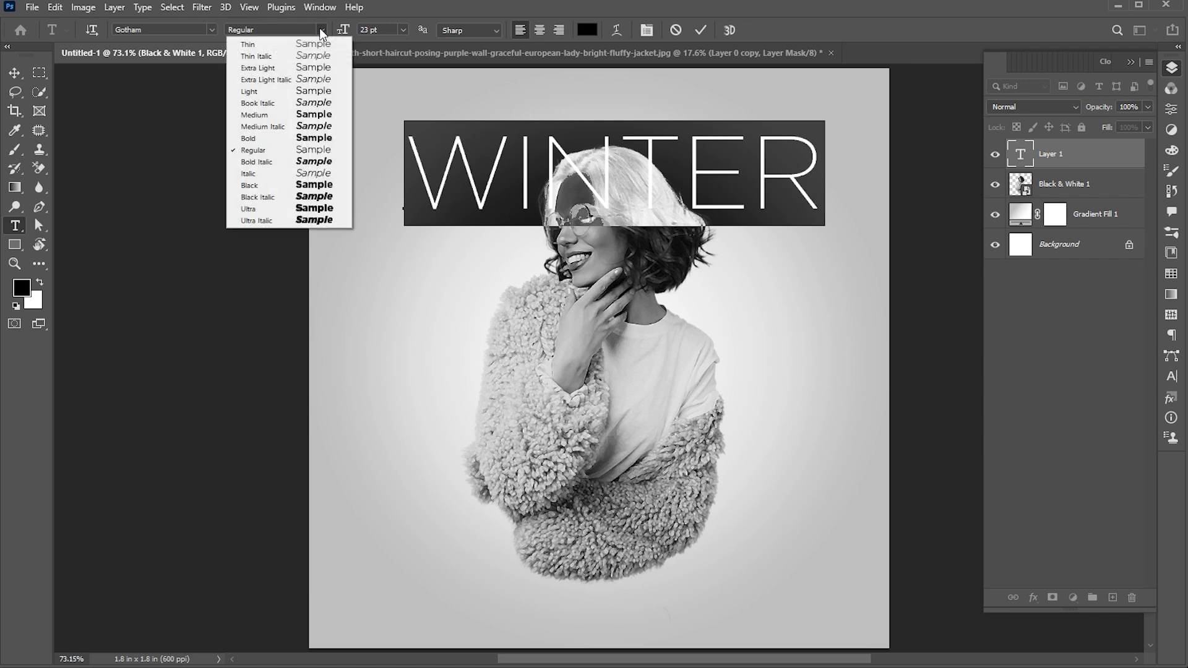
click(302, 210)
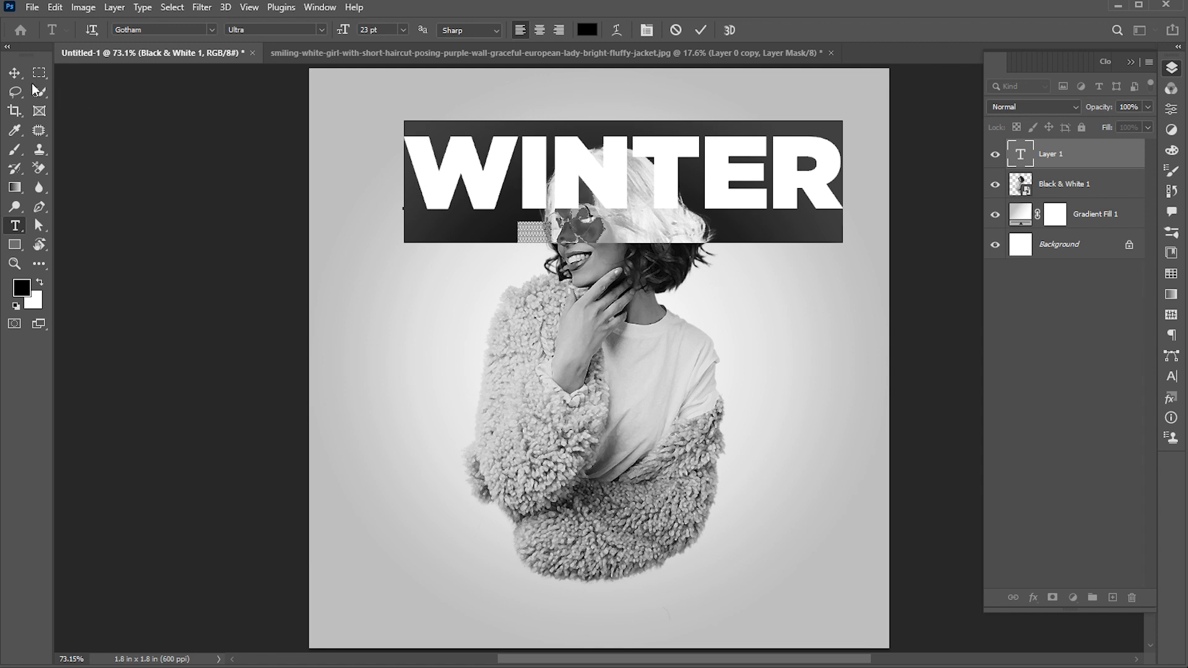
click(15, 72)
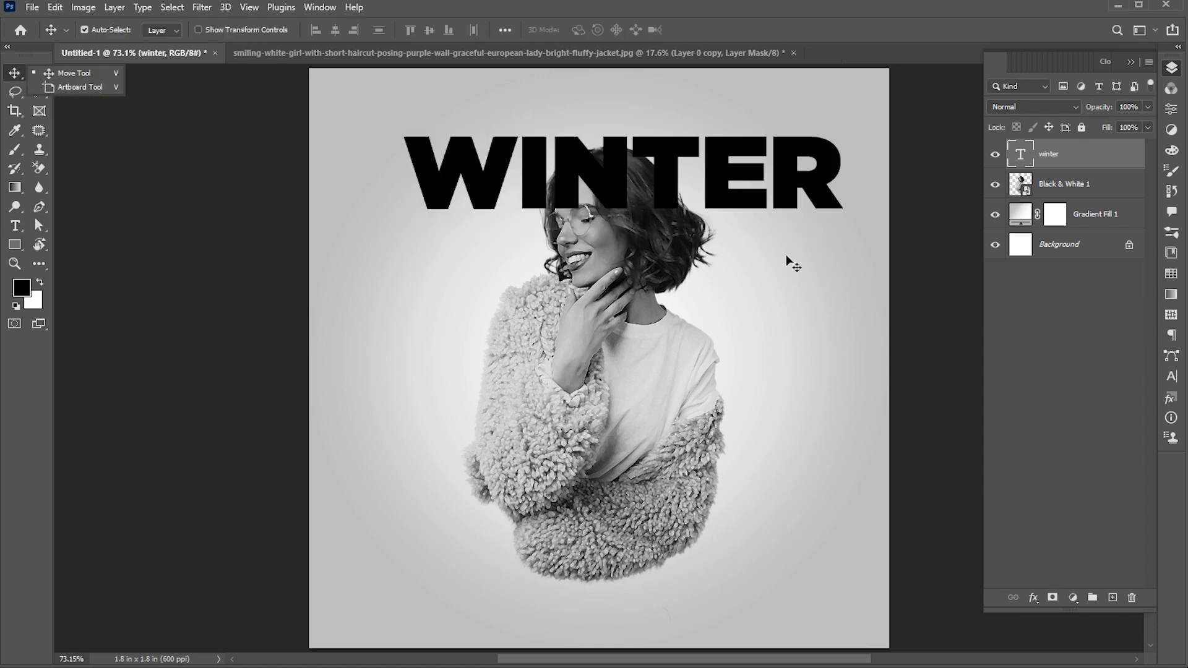
Step: Rotate WINTER 90° to run vertically and move it down over the jacket
key(ctrl+t)
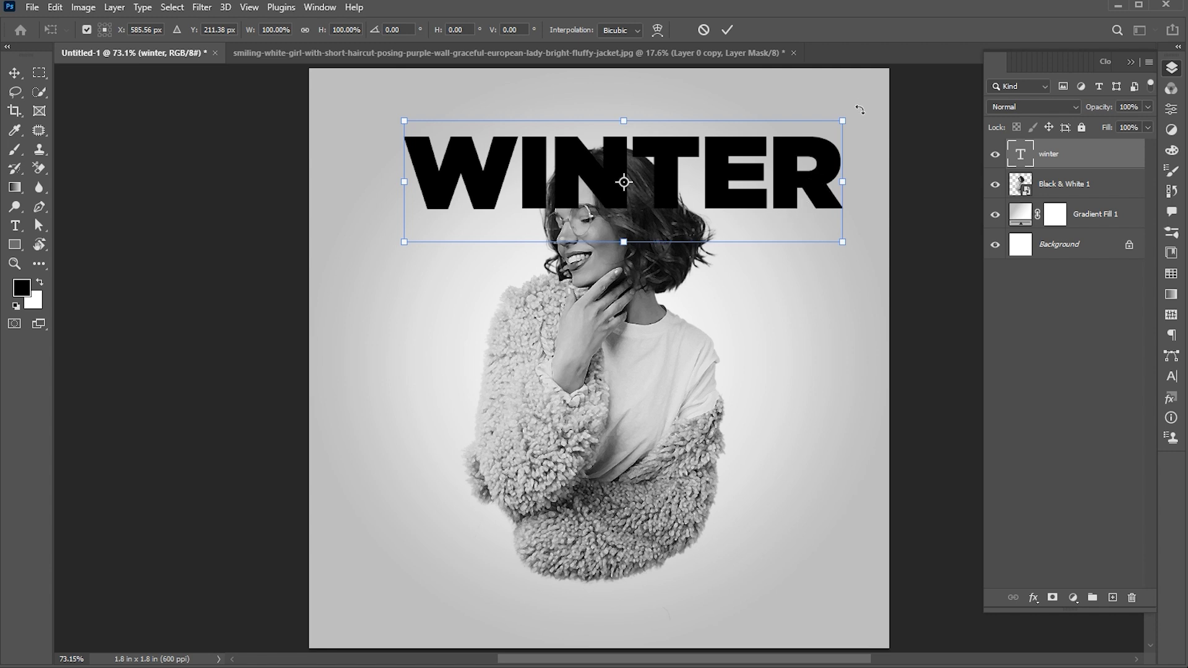
drag(856, 112, 693, 563)
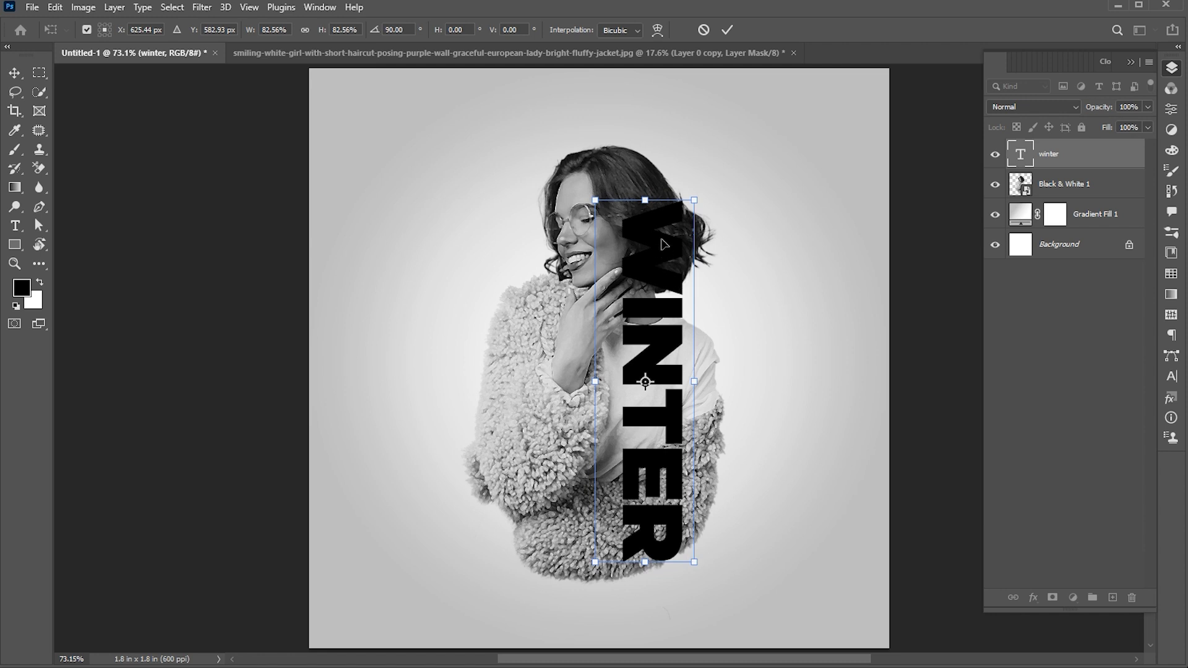
drag(674, 269, 675, 271)
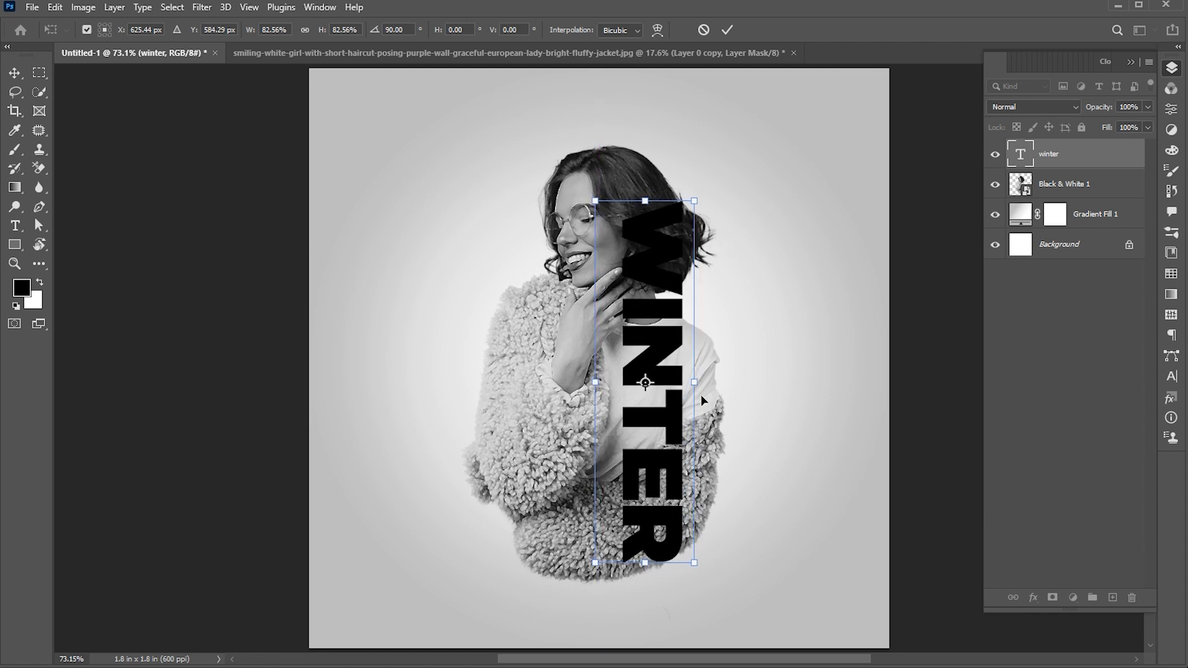
key(Return)
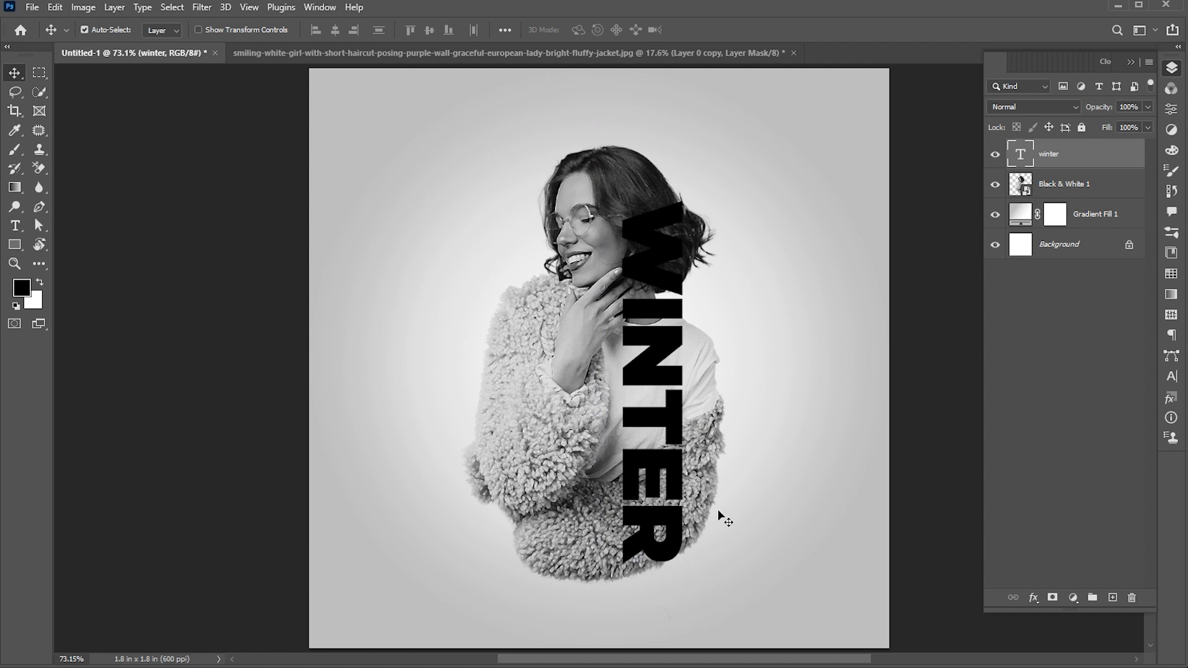
Step: Duplicate Black & White 1, move the copy above the WINTER layer and hide it
click(1097, 189)
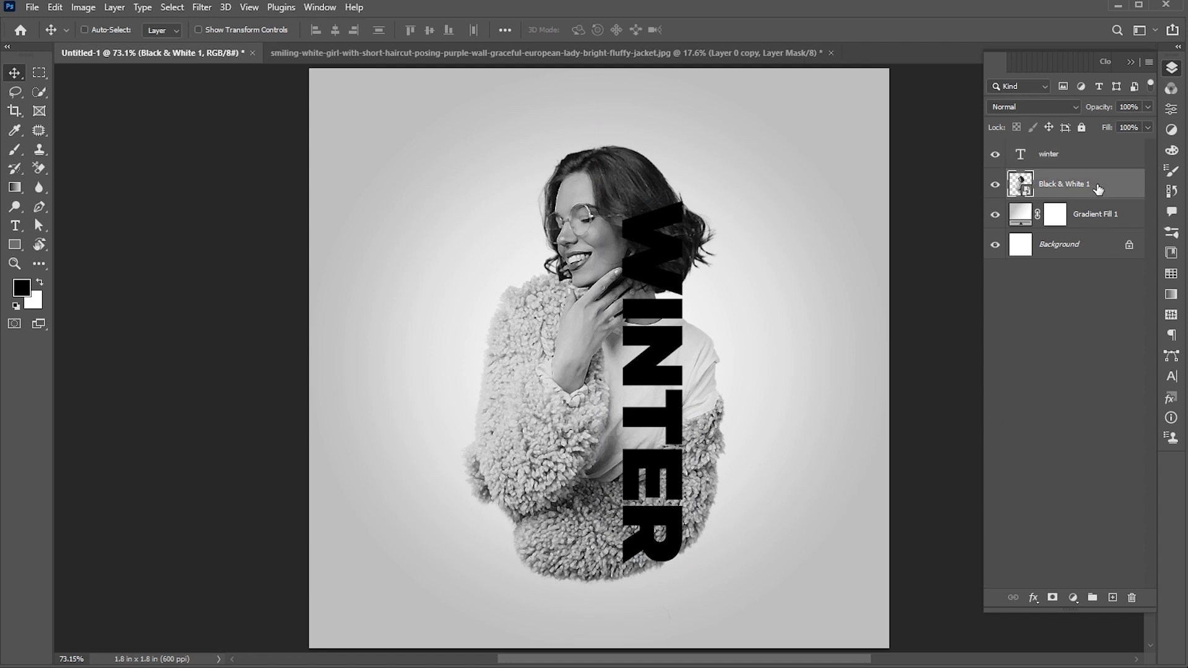
key(ctrl+j)
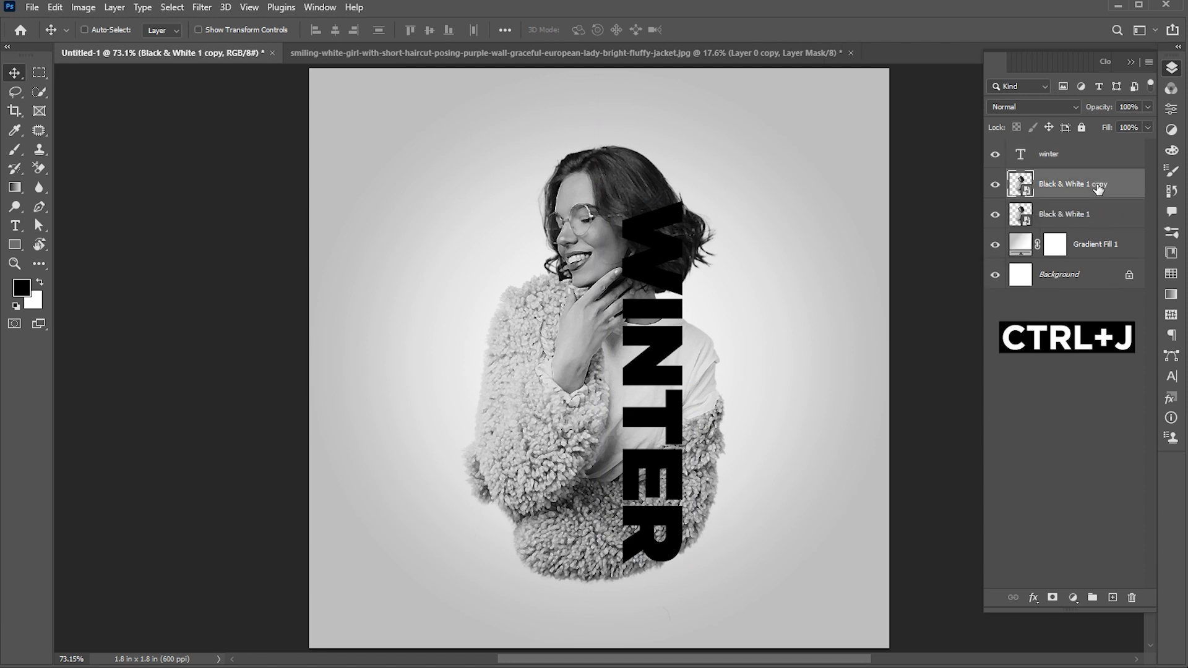
drag(1097, 185, 1088, 139)
click(994, 153)
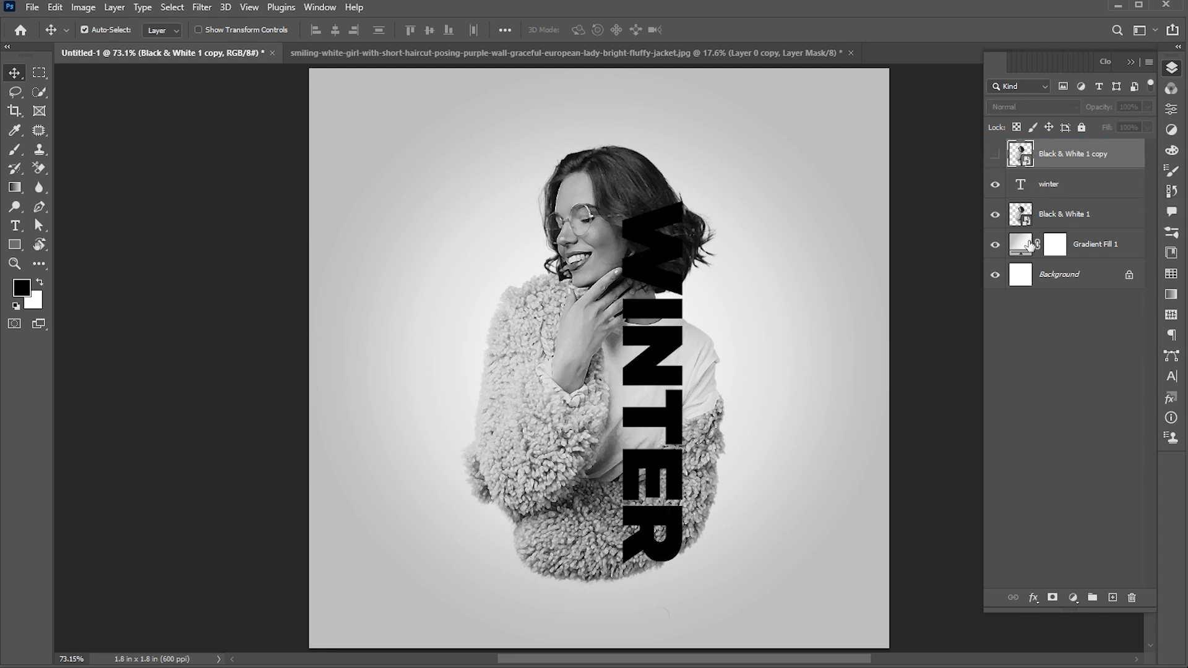
click(1091, 213)
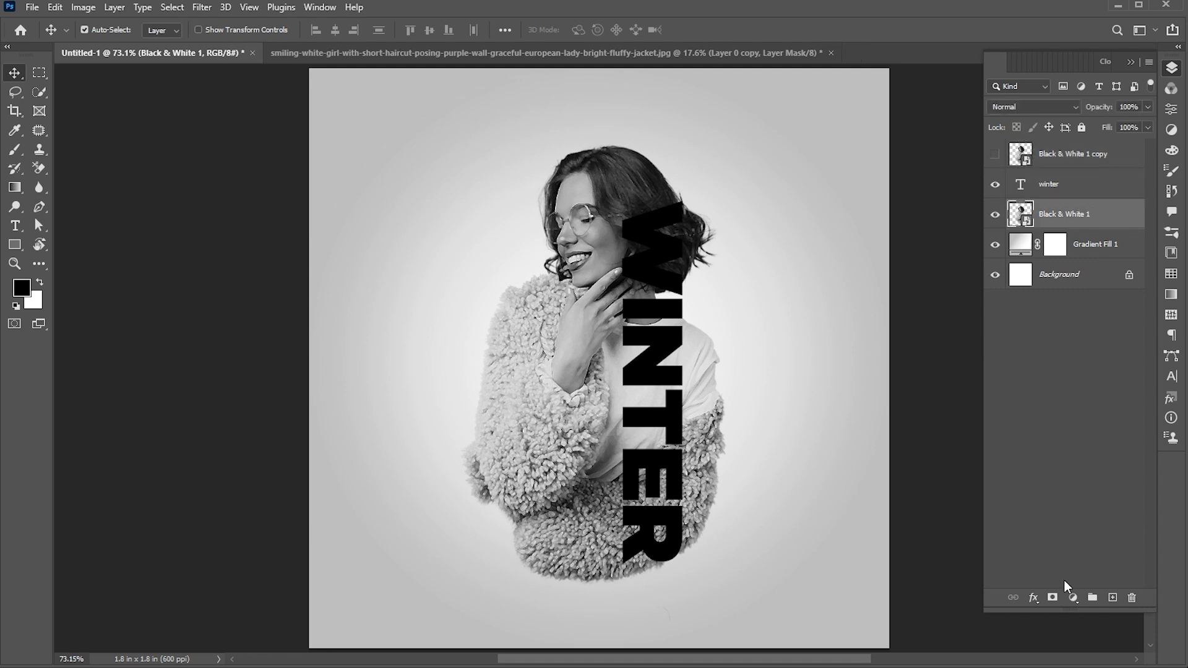
Step: Add a layer mask to Black & White 1 and pick a soft round brush
click(1052, 597)
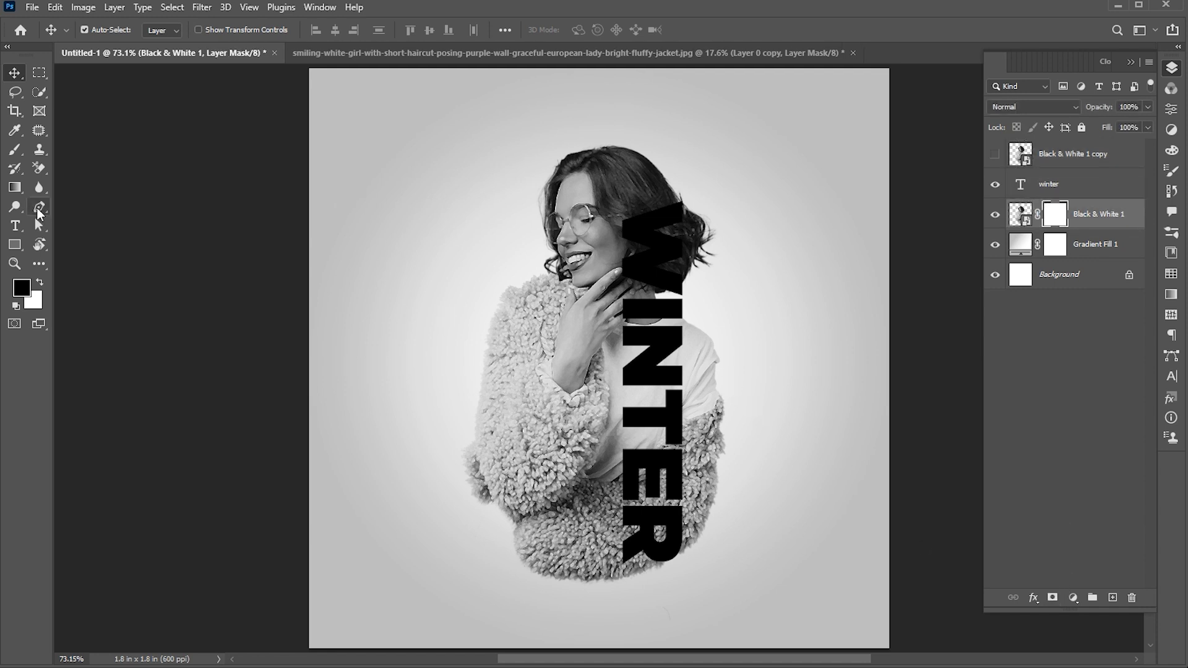
click(15, 149)
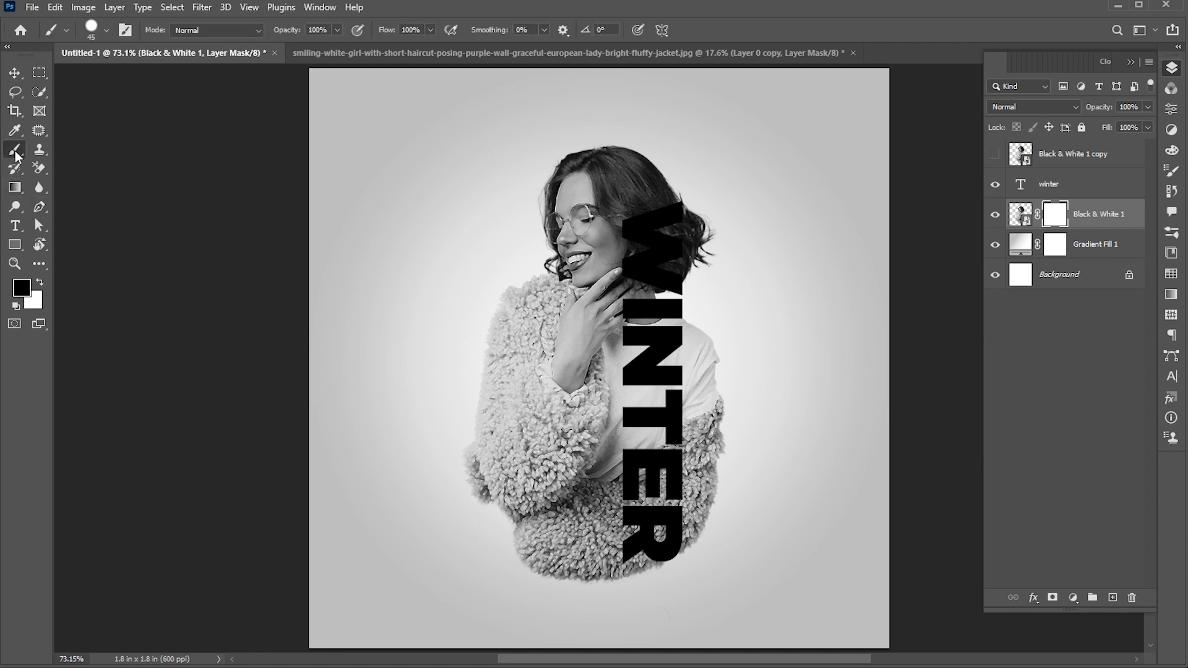
click(106, 31)
click(186, 115)
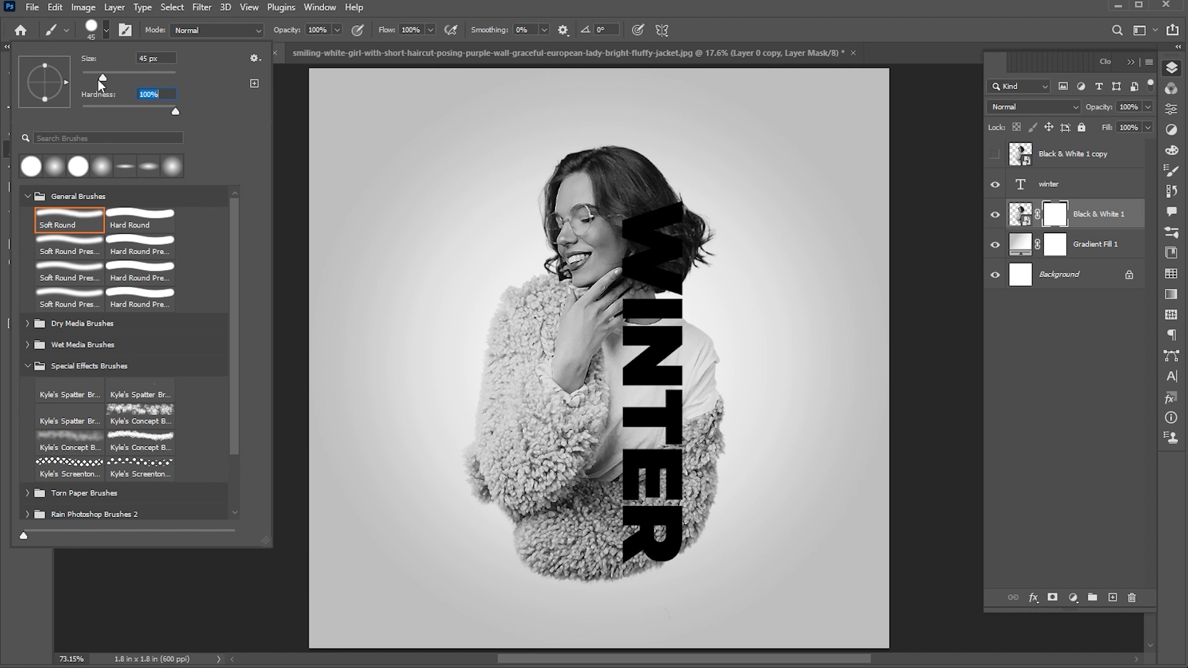
Step: Paint black on the mask to hide the hair, shoulder and fur right of the WINTER letters
key(Escape)
key(z)
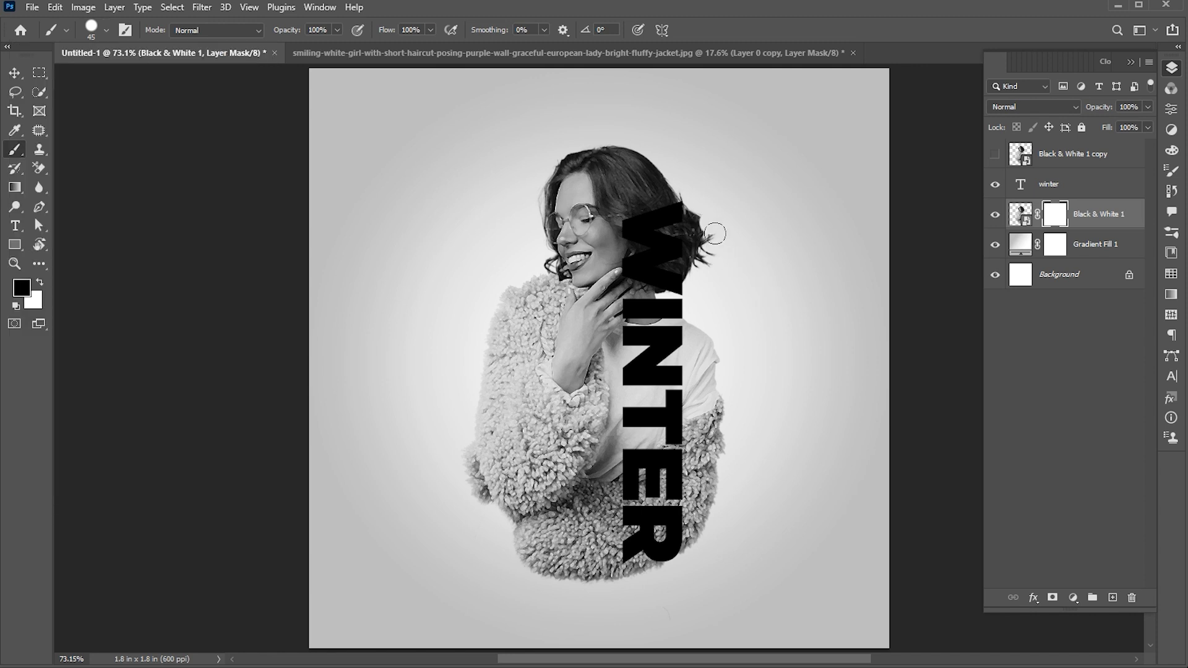
drag(690, 234, 753, 244)
key(b)
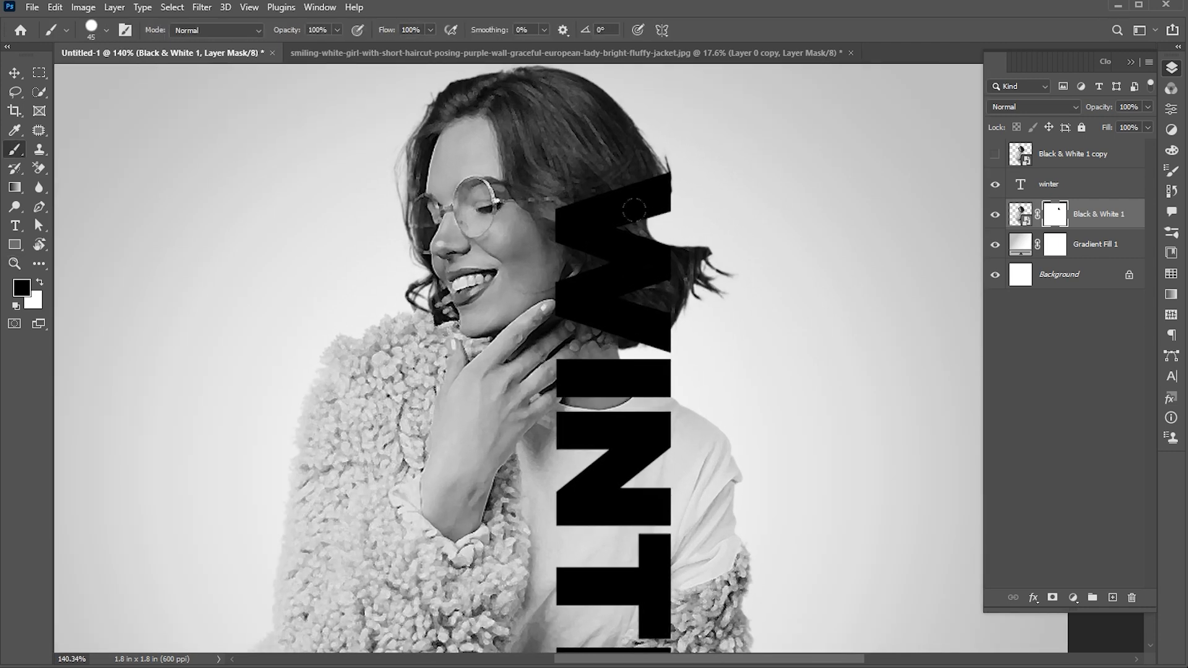
mouse_move(656, 226)
mouse_down()
mouse_move(696, 275)
mouse_move(643, 291)
mouse_up()
mouse_move(690, 326)
mouse_down()
mouse_move(622, 337)
mouse_move(634, 322)
mouse_move(606, 229)
mouse_up()
mouse_move(649, 278)
mouse_down()
mouse_move(596, 319)
mouse_move(683, 377)
mouse_move(646, 350)
mouse_up()
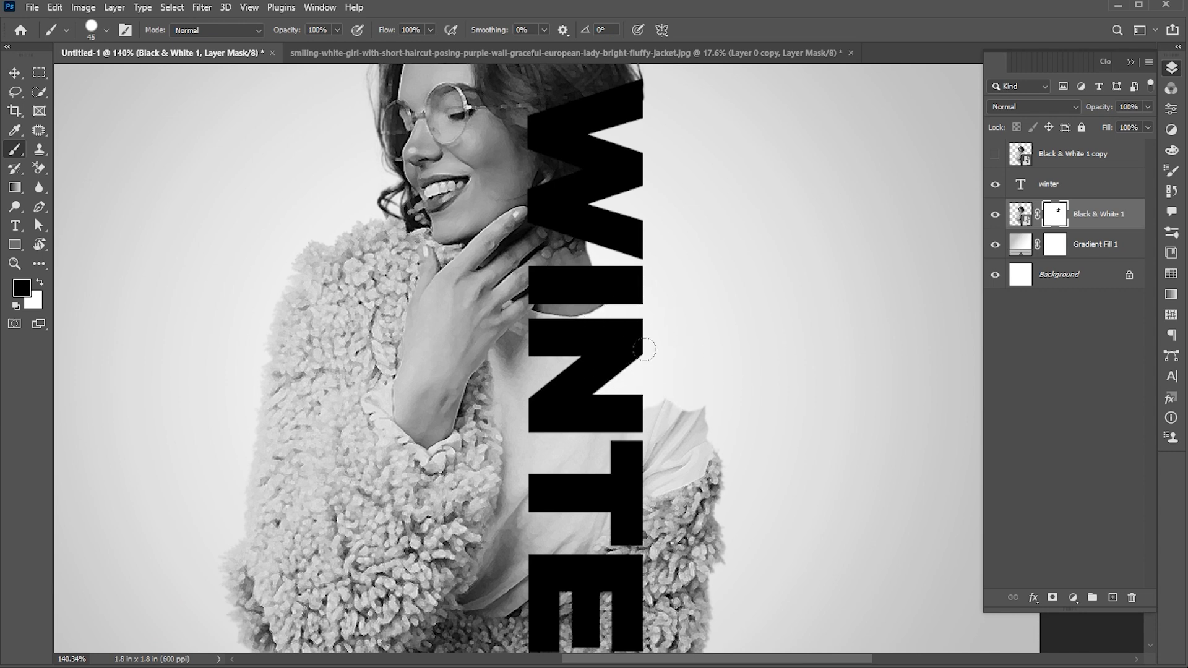
scroll(711, 368, down, 3)
mouse_move(705, 310)
mouse_down()
mouse_move(715, 344)
mouse_move(656, 313)
mouse_move(620, 249)
mouse_up()
scroll(656, 313, down, 1)
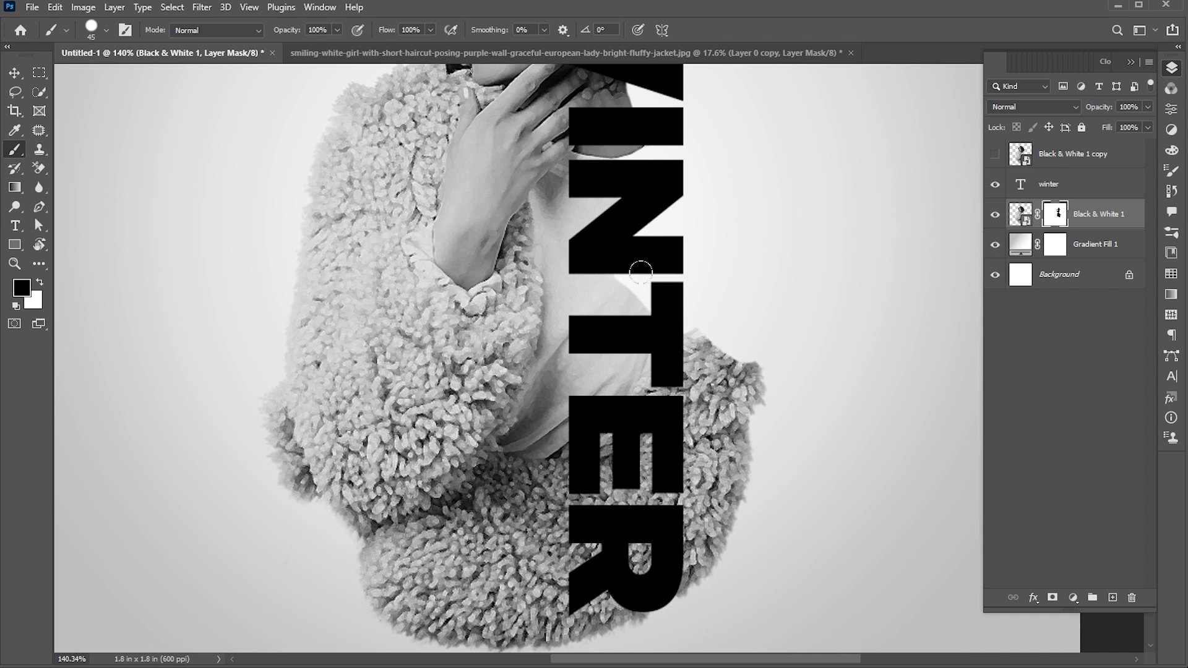
mouse_move(748, 371)
mouse_down()
mouse_move(700, 348)
mouse_move(735, 416)
mouse_move(652, 356)
mouse_move(635, 376)
mouse_move(640, 403)
mouse_up()
scroll(703, 411, down, 1)
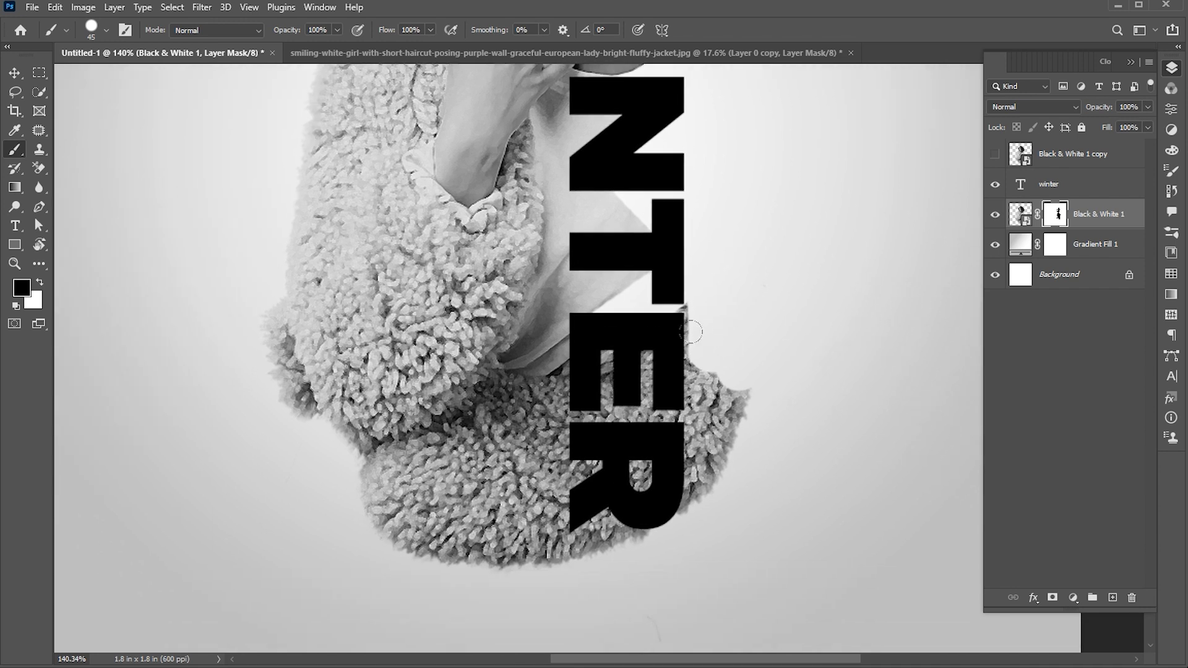
mouse_move(693, 291)
mouse_down()
mouse_move(690, 358)
mouse_move(615, 354)
mouse_move(615, 342)
mouse_move(610, 407)
mouse_move(721, 384)
mouse_move(682, 455)
mouse_move(641, 446)
mouse_move(721, 475)
mouse_move(683, 509)
mouse_move(605, 514)
mouse_move(550, 558)
mouse_move(460, 574)
mouse_move(569, 552)
mouse_up()
Step: Zoom out to the whole poster and target the layer's image instead of its mask
key(z)
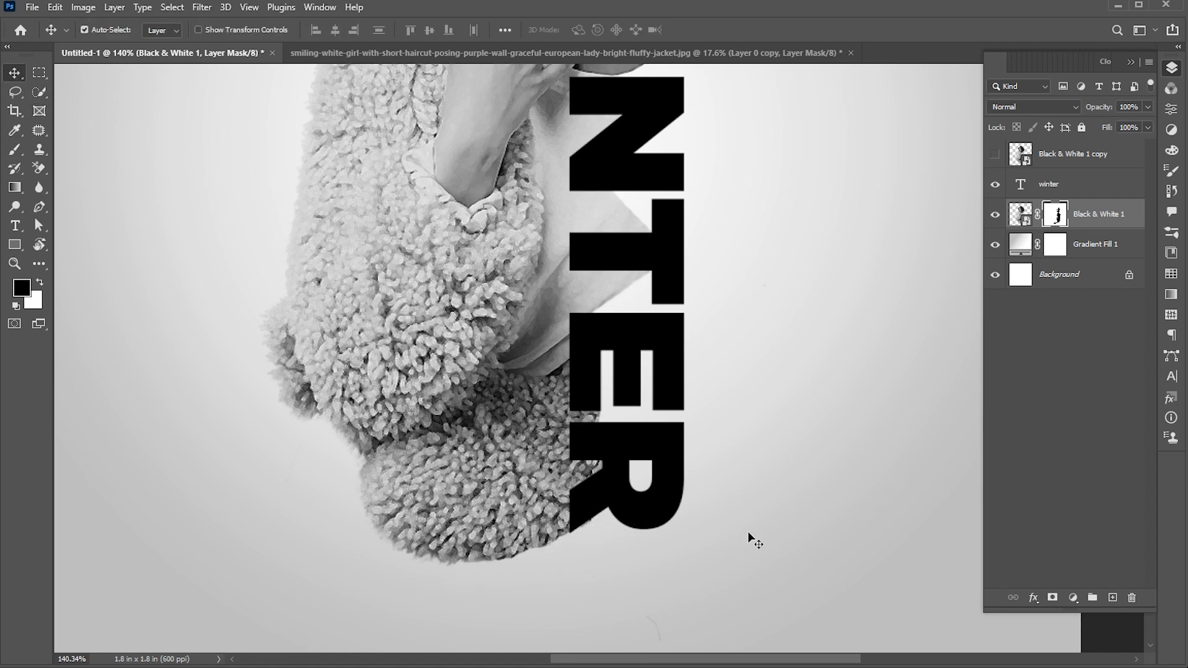
drag(719, 509, 654, 472)
key(v)
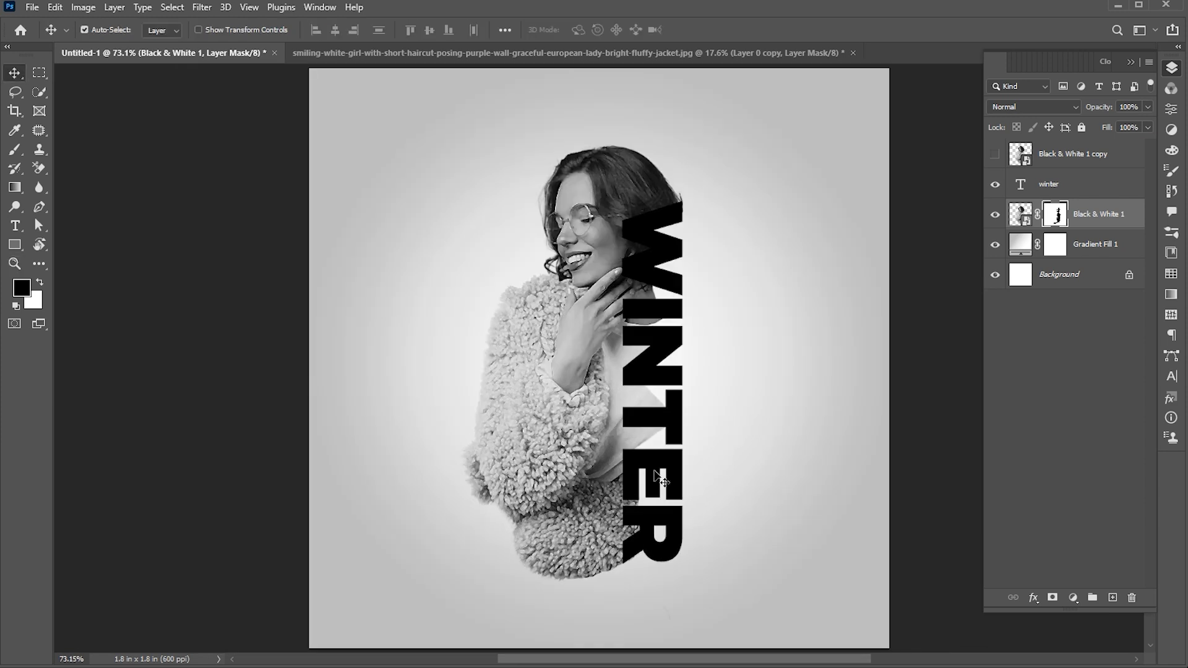
key(ctrl+2)
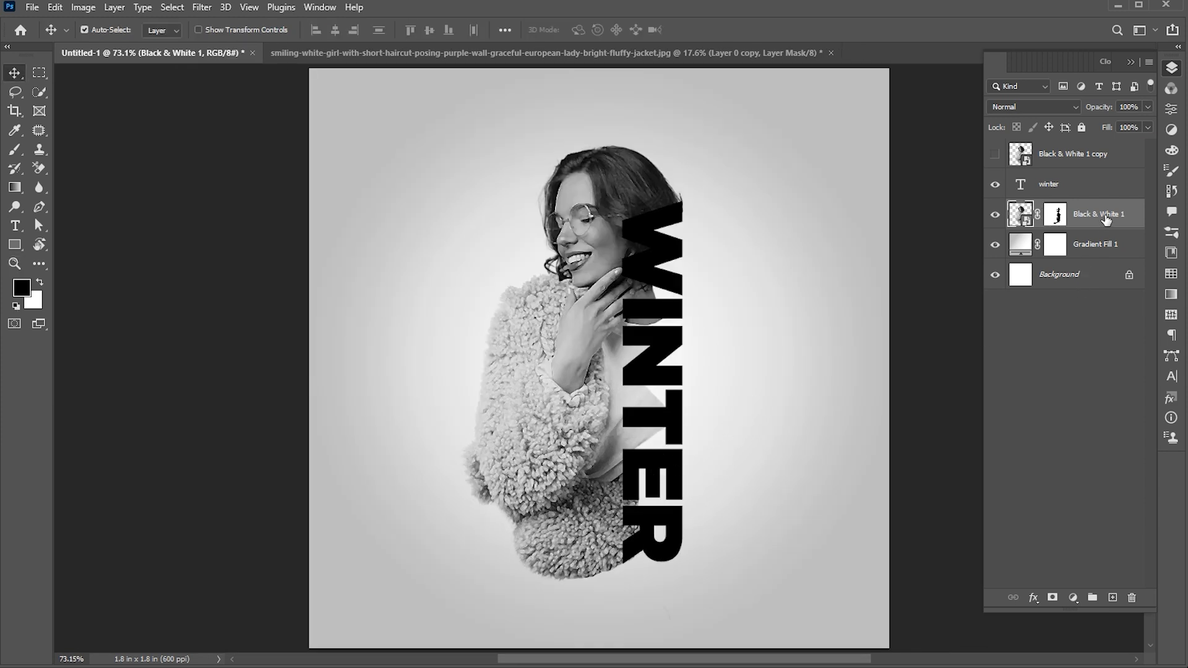
Step: Make Black & White 1 copy visible and clip it to the WINTER text layer
click(1072, 157)
click(995, 156)
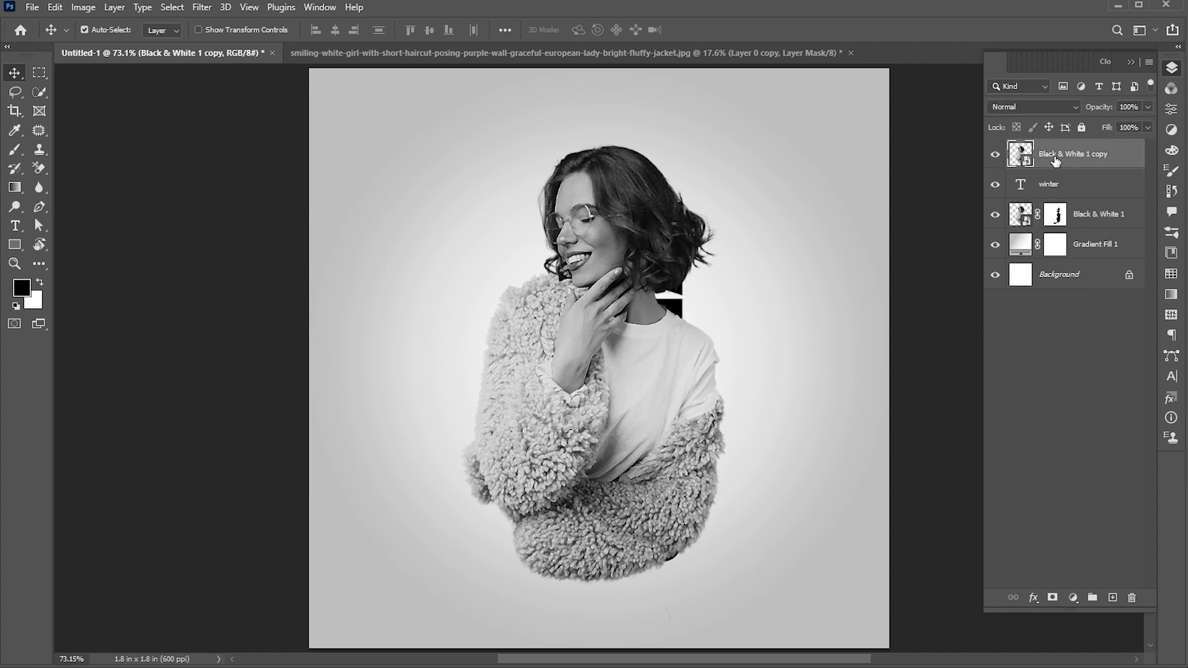
right_click(1042, 147)
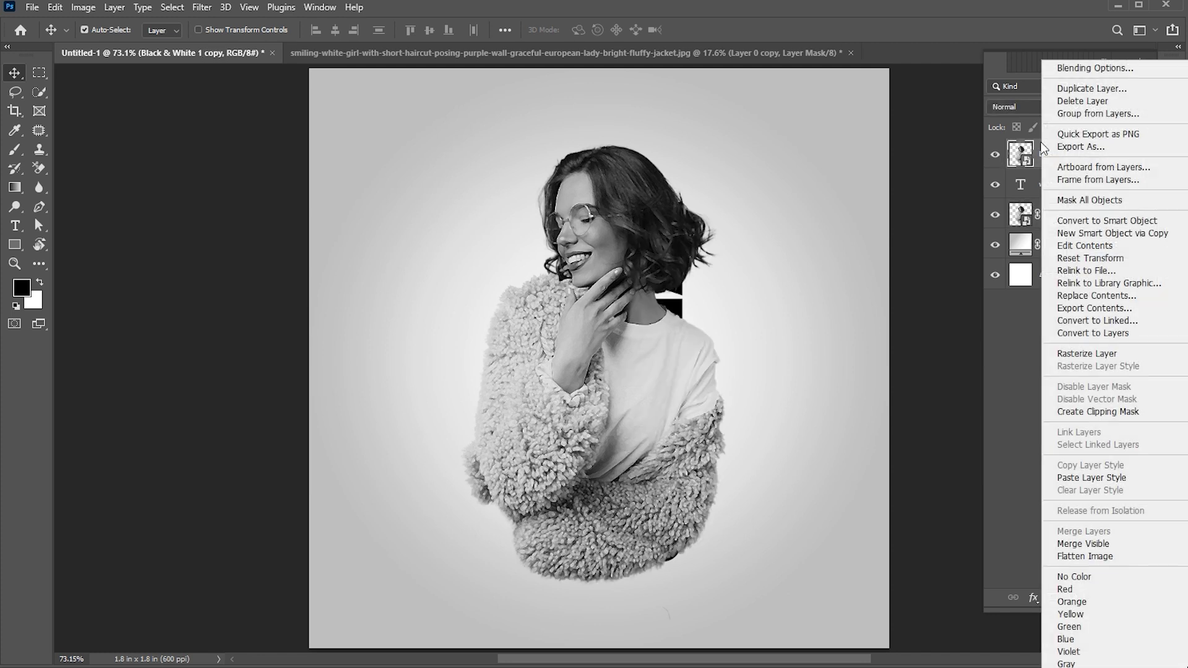
click(1081, 410)
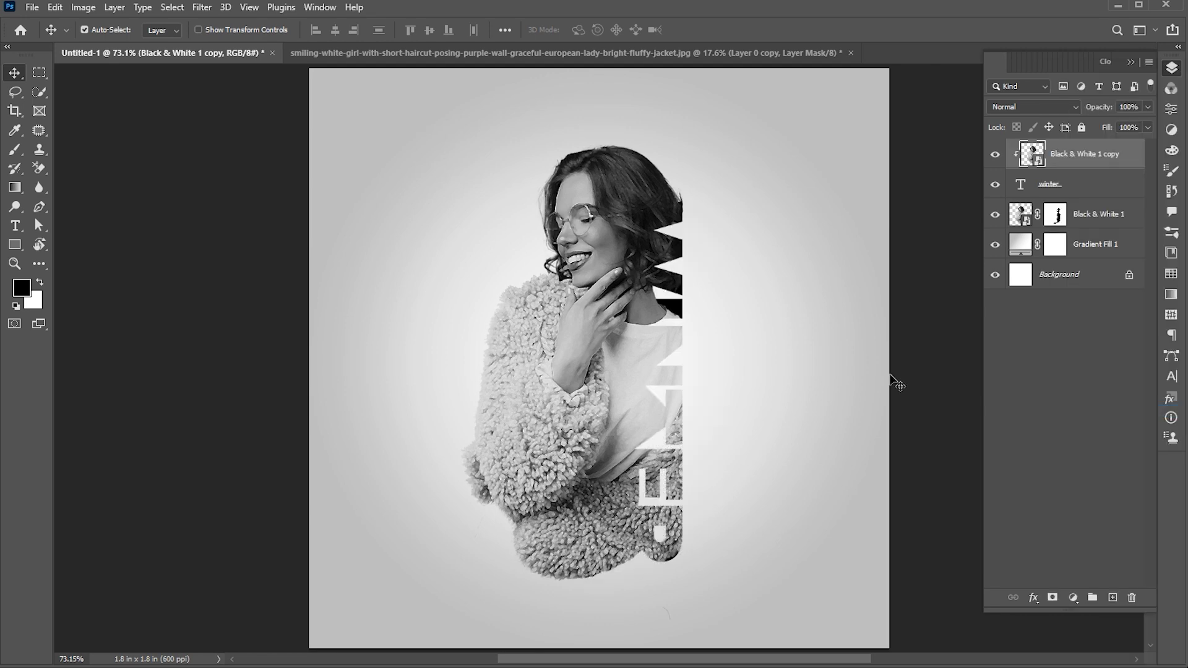
Step: Give WINTER a solid Color stroke of 1 px at 100% opacity, positioned Outside
right_click(1065, 181)
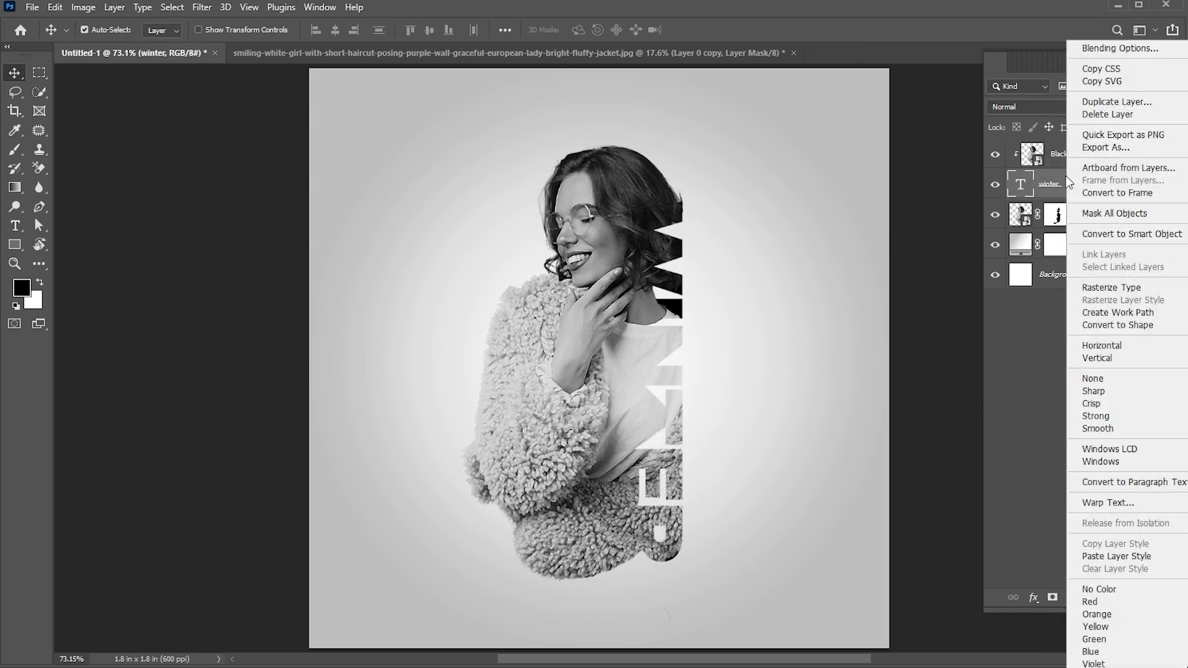
click(1113, 49)
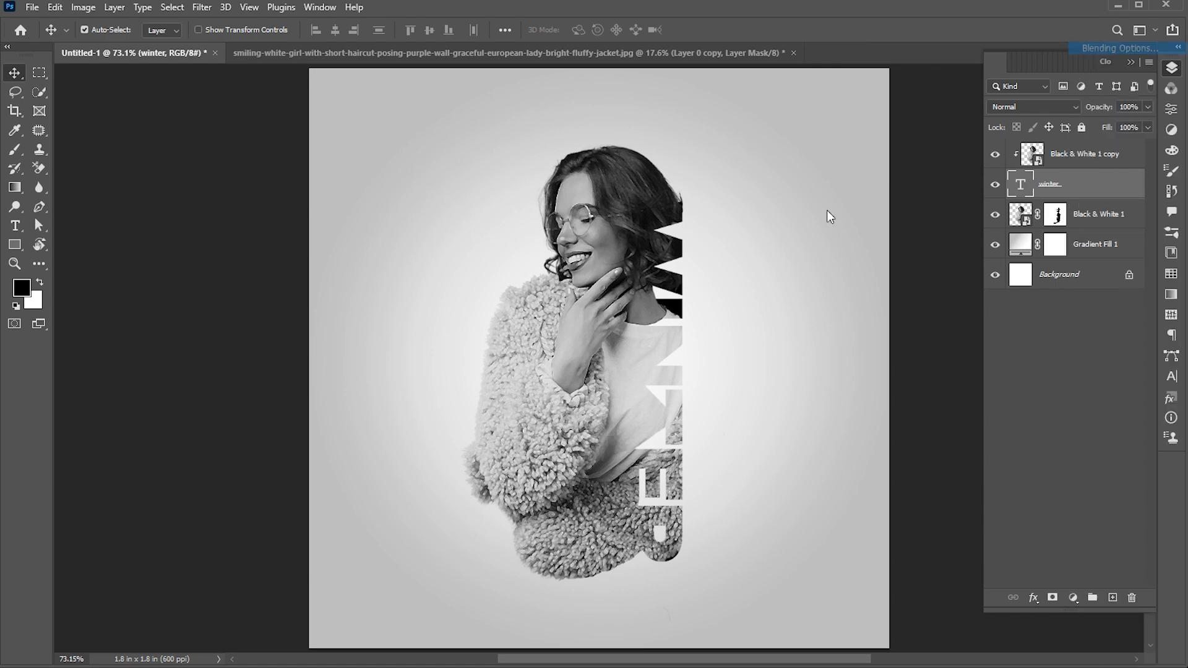
drag(870, 358, 767, 160)
click(733, 285)
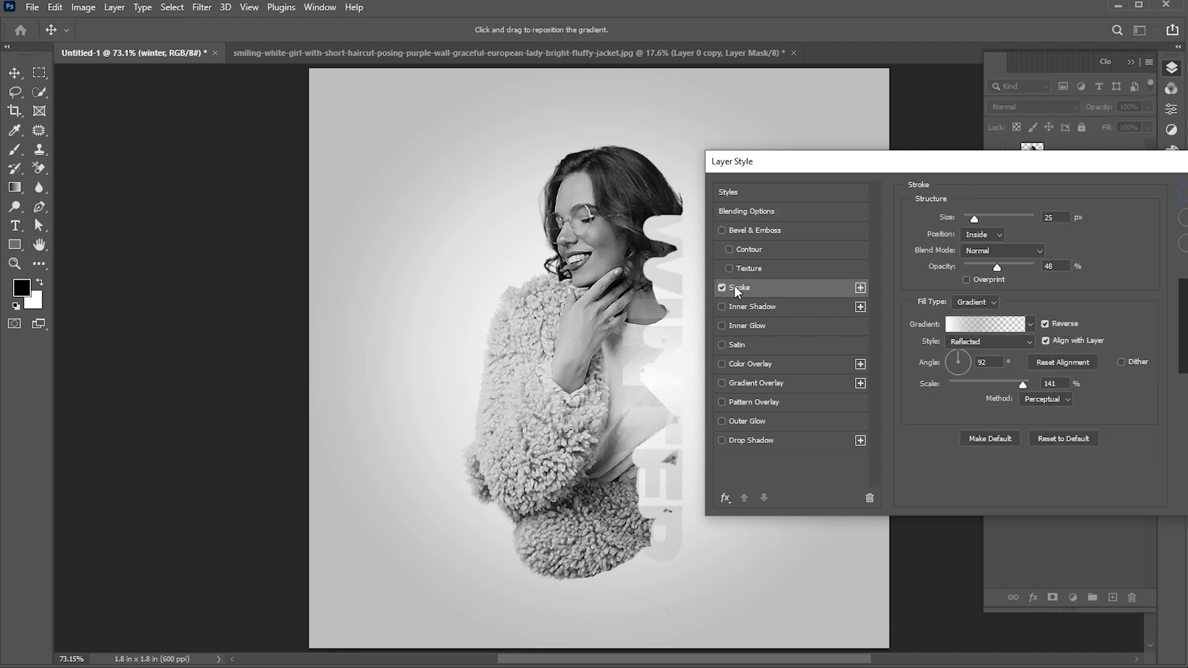
click(976, 302)
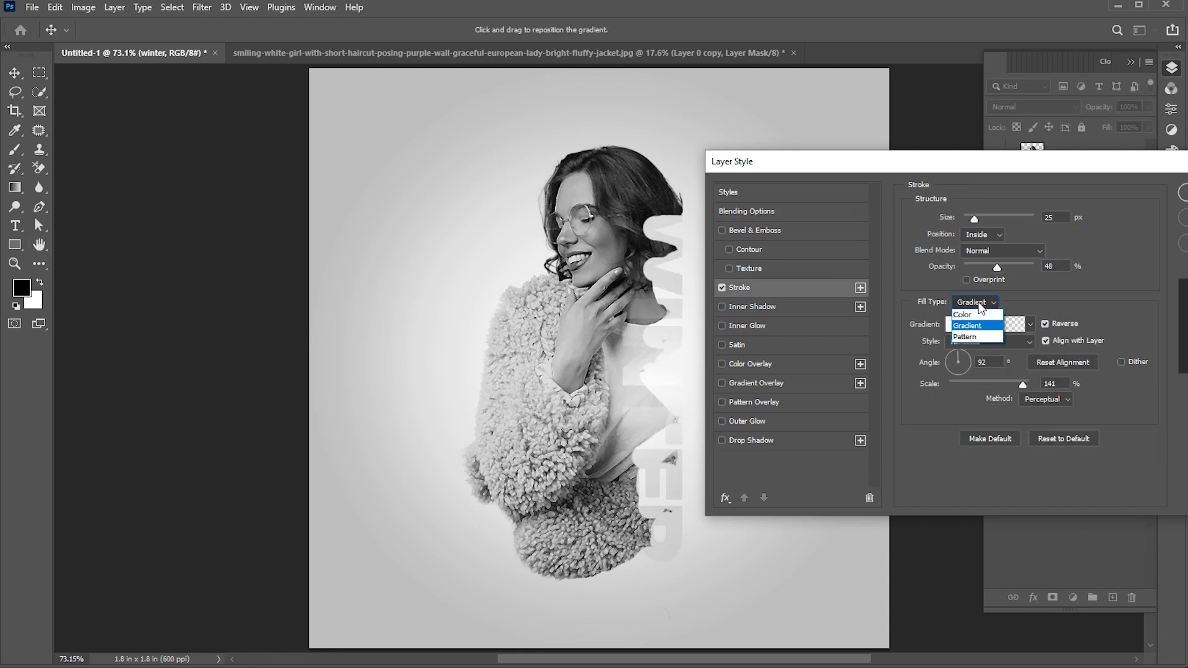
click(970, 312)
double_click(1049, 217)
text(1)
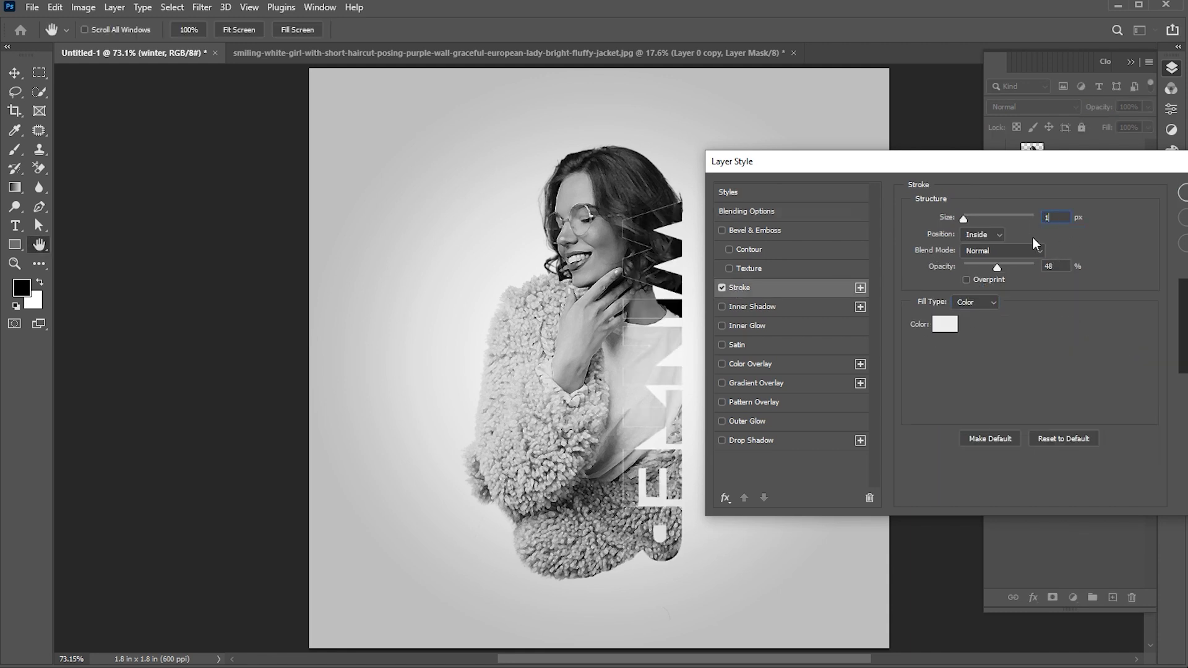
drag(1001, 269, 1033, 267)
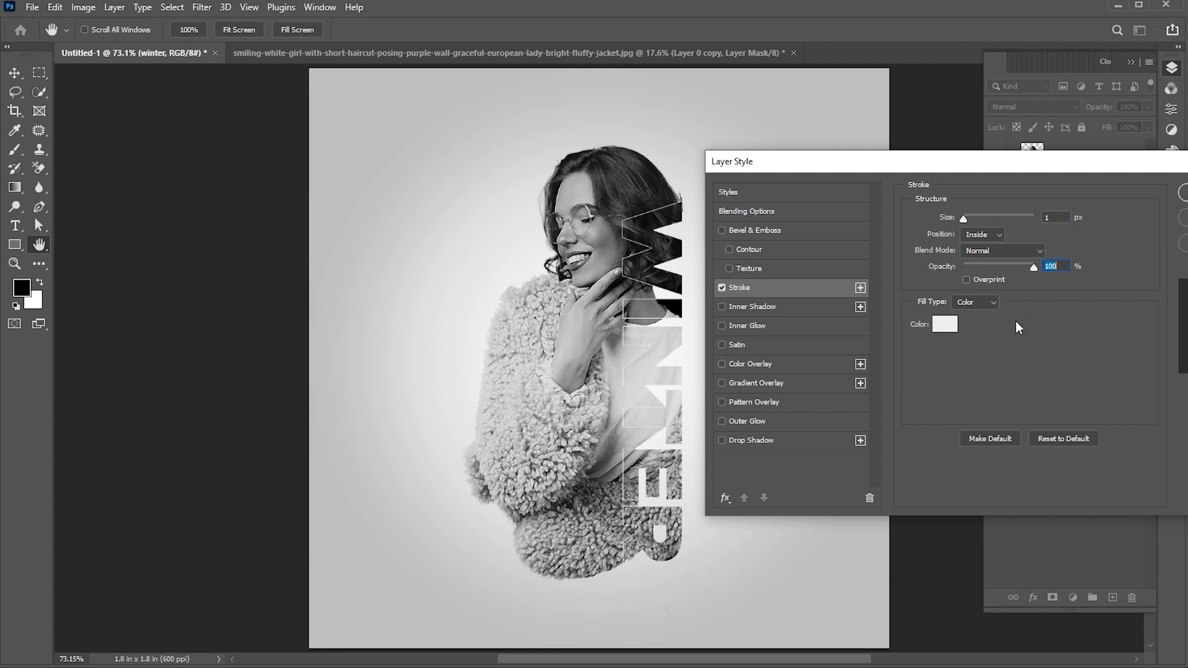
click(982, 234)
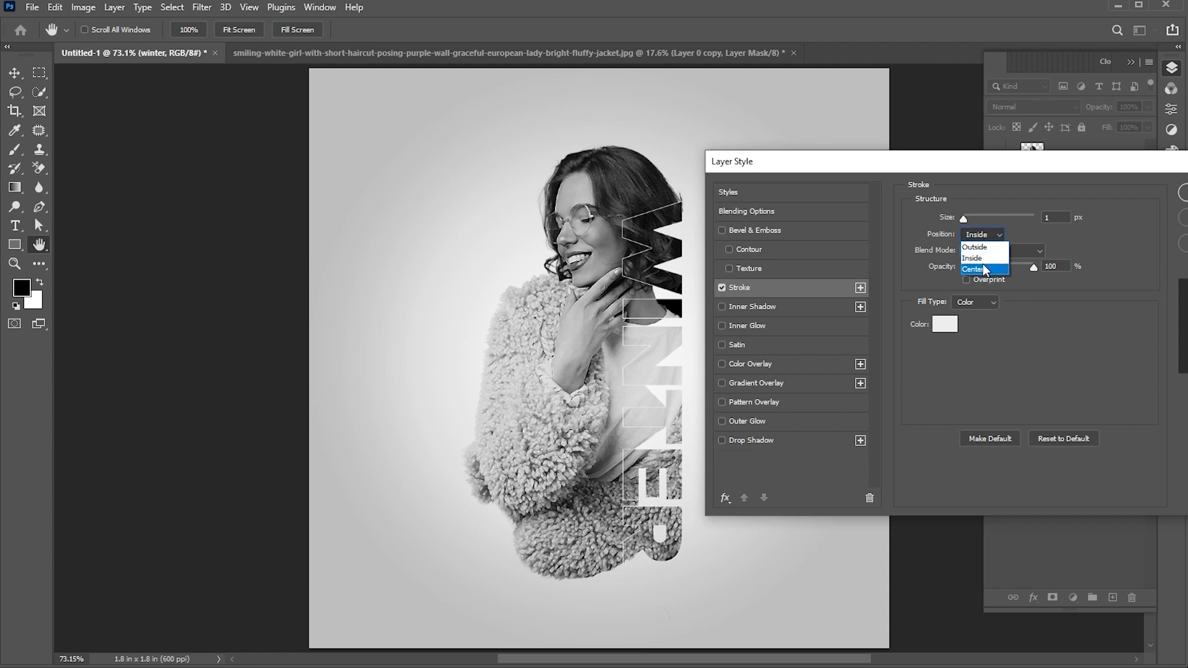
click(977, 243)
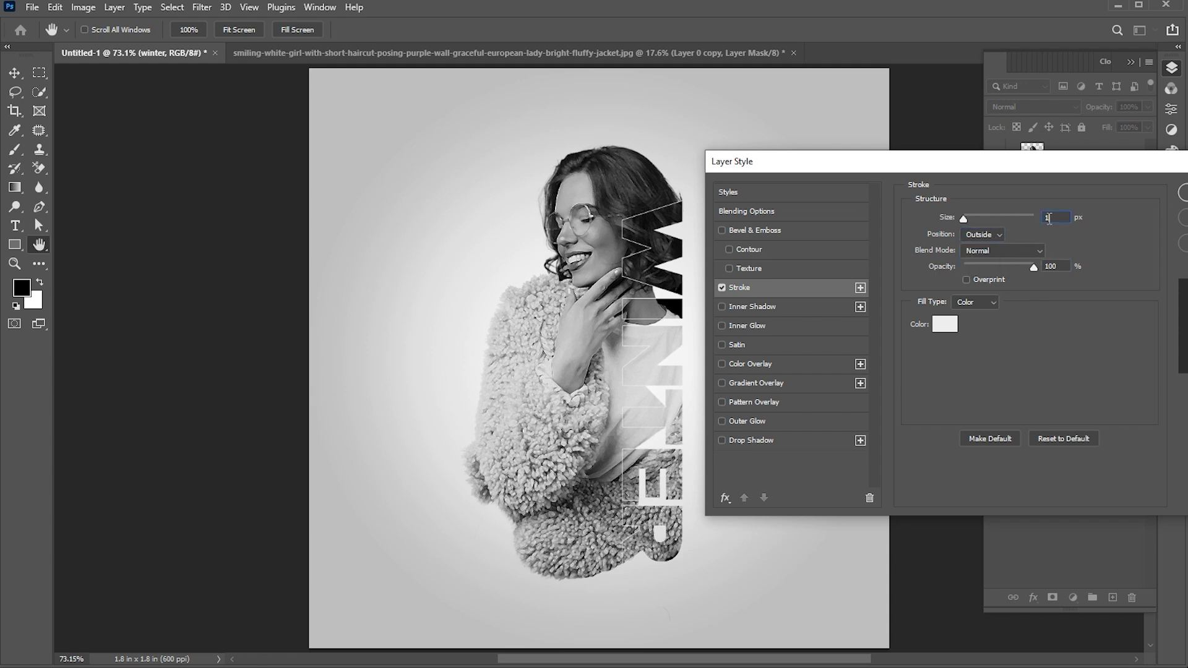
key(Up)
Step: Enable Drop Shadow on WINTER, with a small size and the shadow kept close to the letters
click(758, 443)
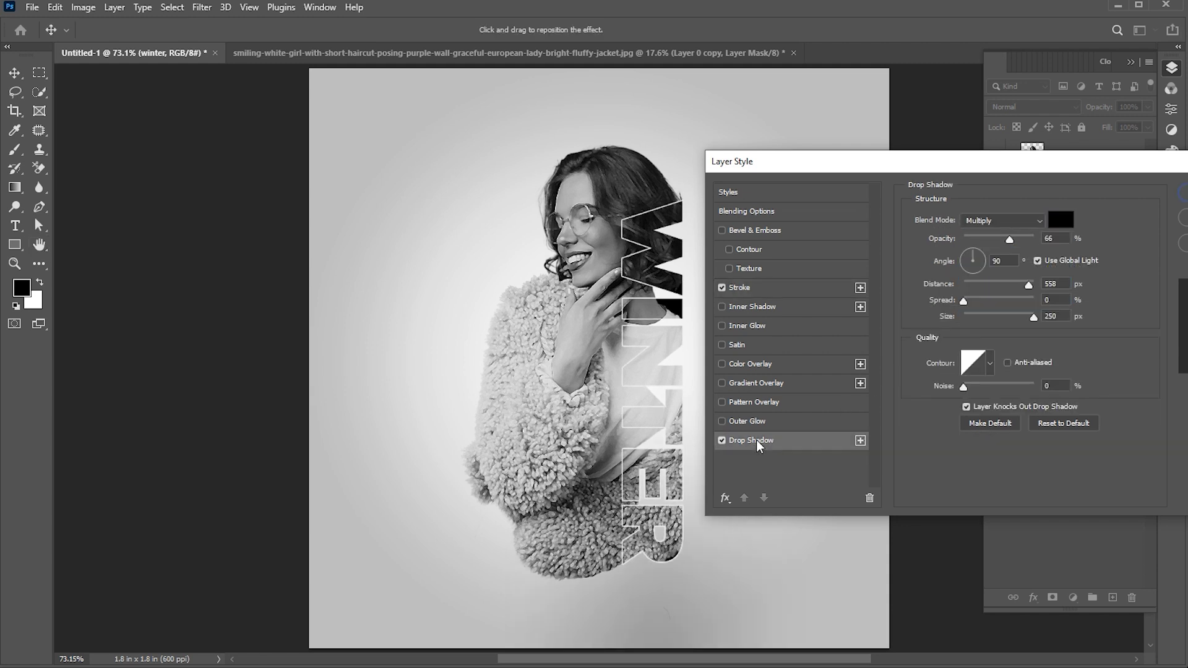
drag(1029, 317, 973, 319)
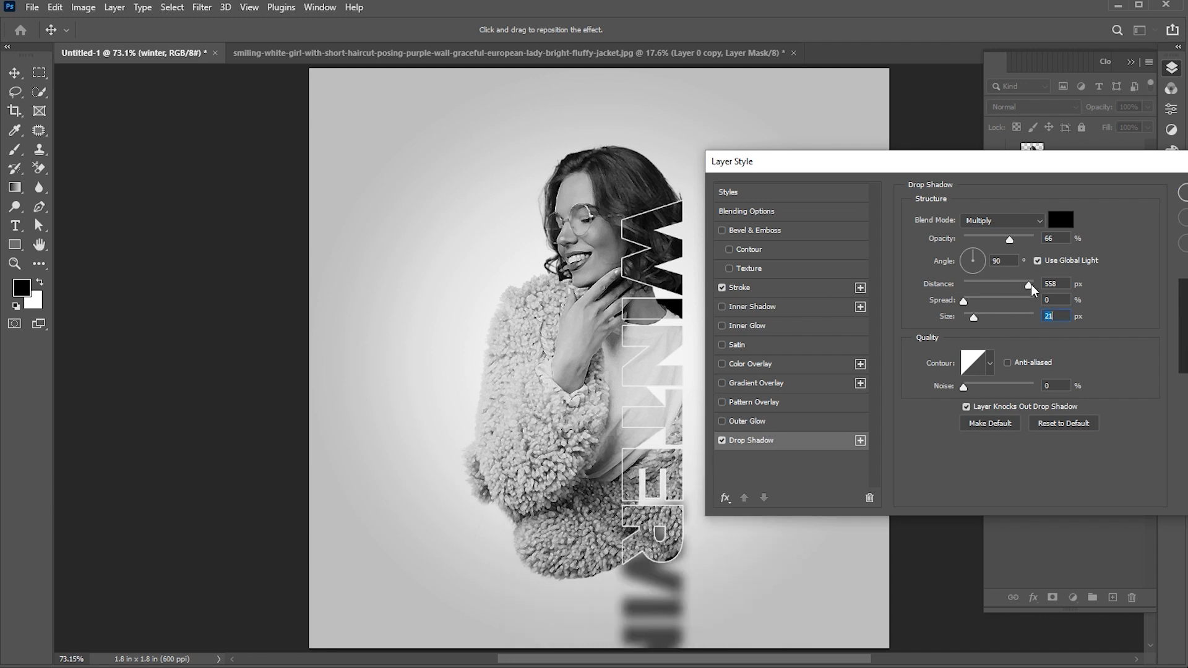
drag(1028, 285, 985, 262)
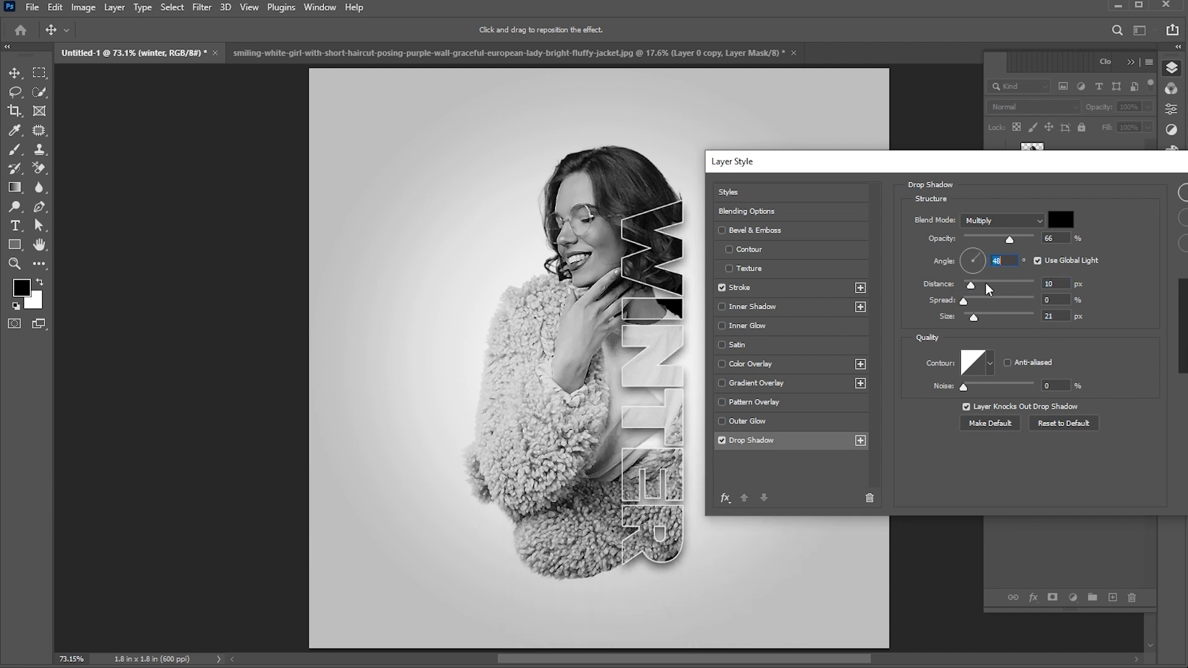
drag(972, 316, 970, 317)
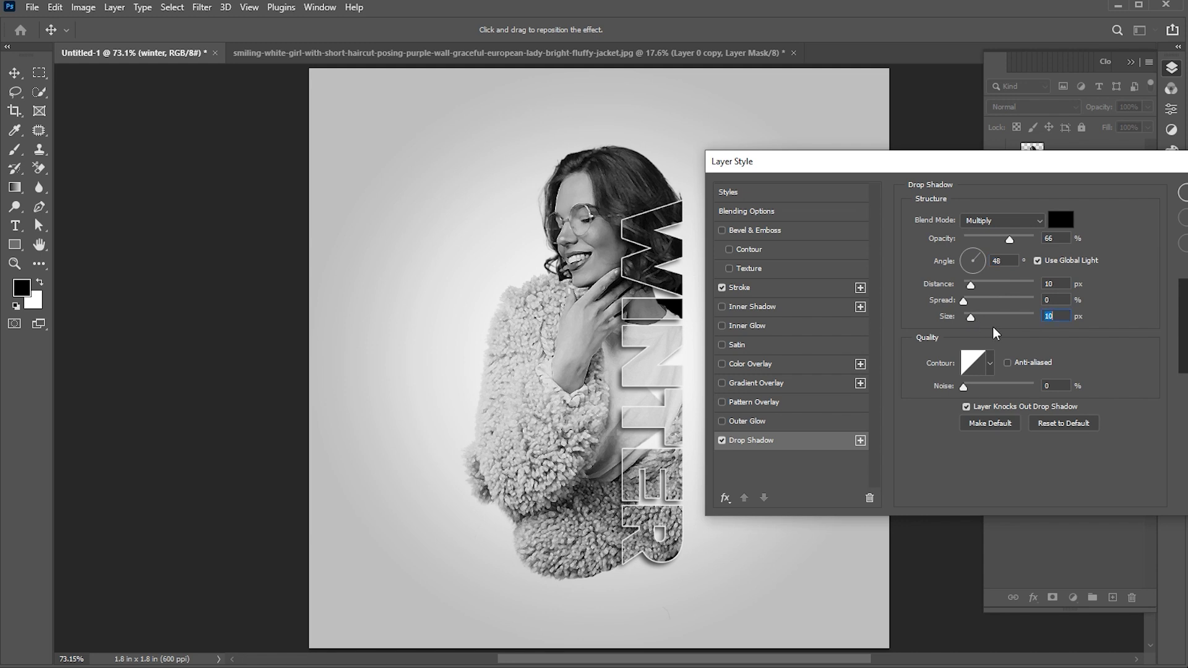
Step: Increase the stroke to 2 px and apply the layer style
click(794, 288)
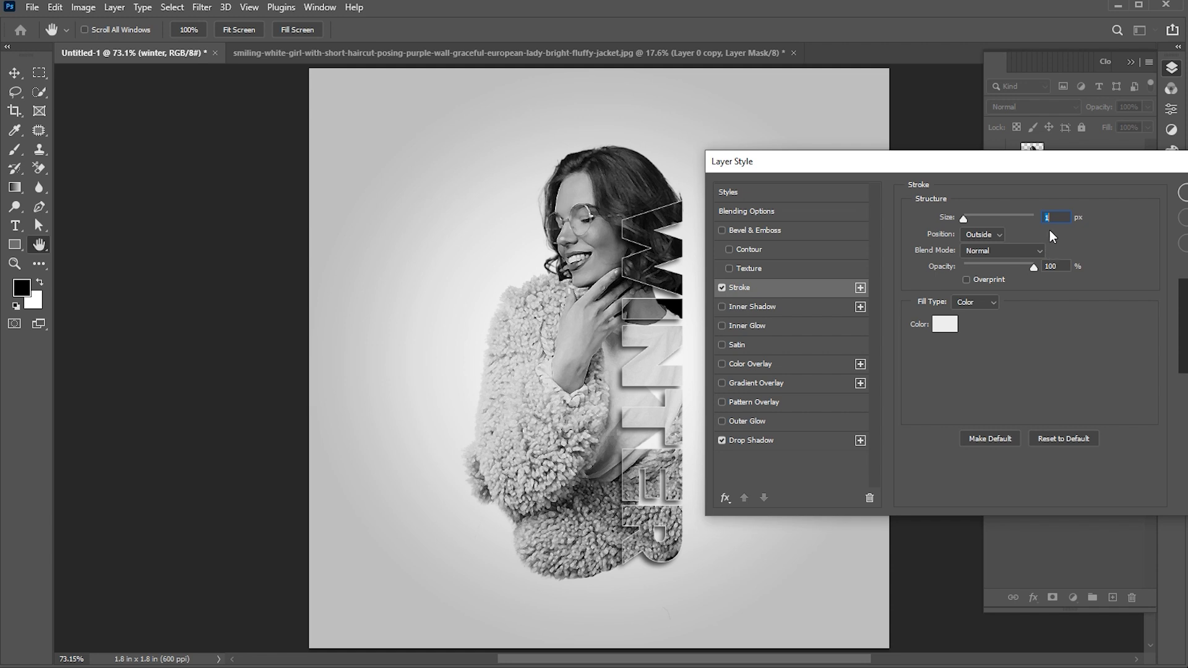
key(Up)
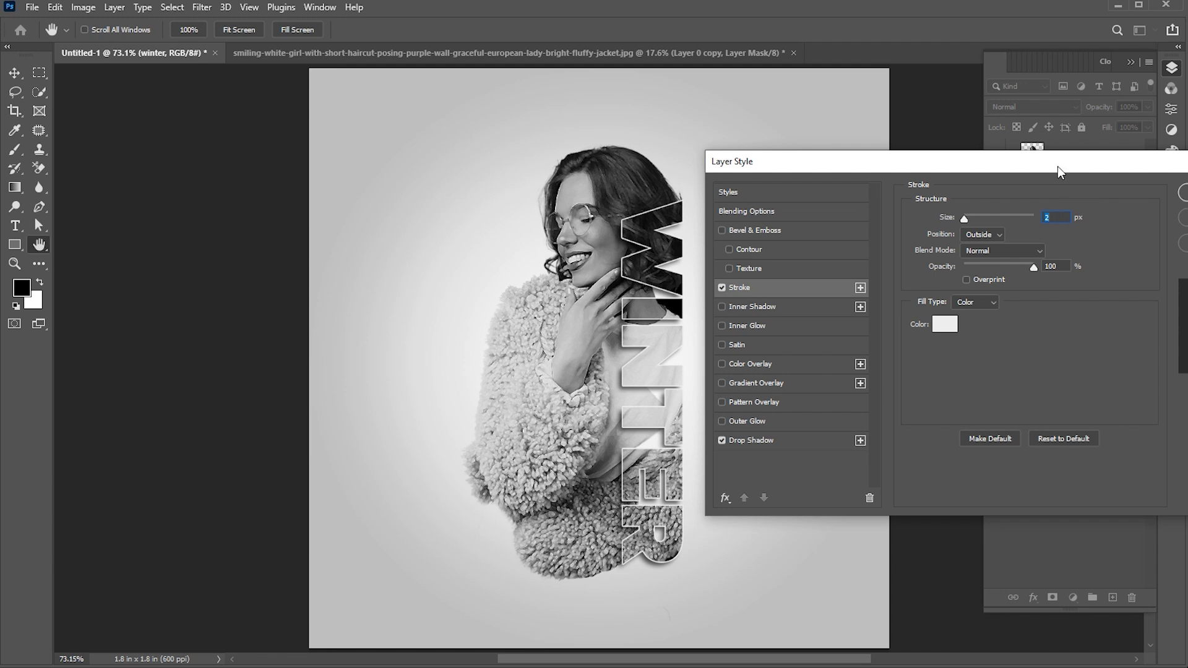
drag(1056, 166, 953, 166)
click(1078, 197)
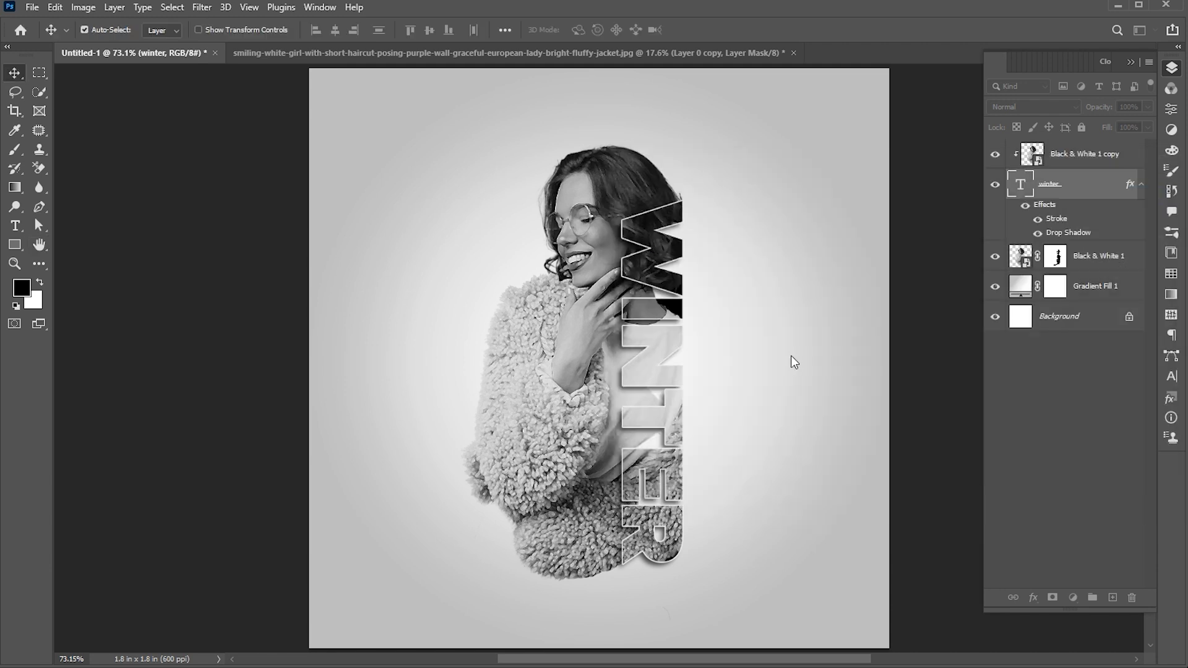
Step: Add a new empty layer above Black & White 1, zoomed in on the model's face
click(1091, 258)
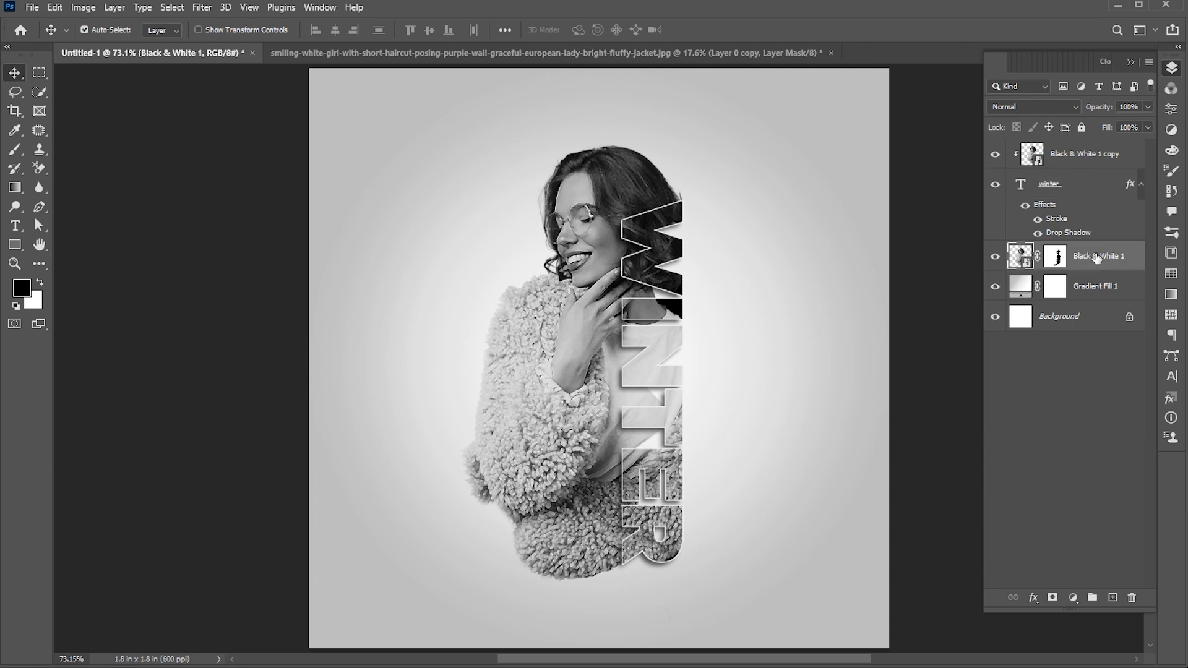
key(z)
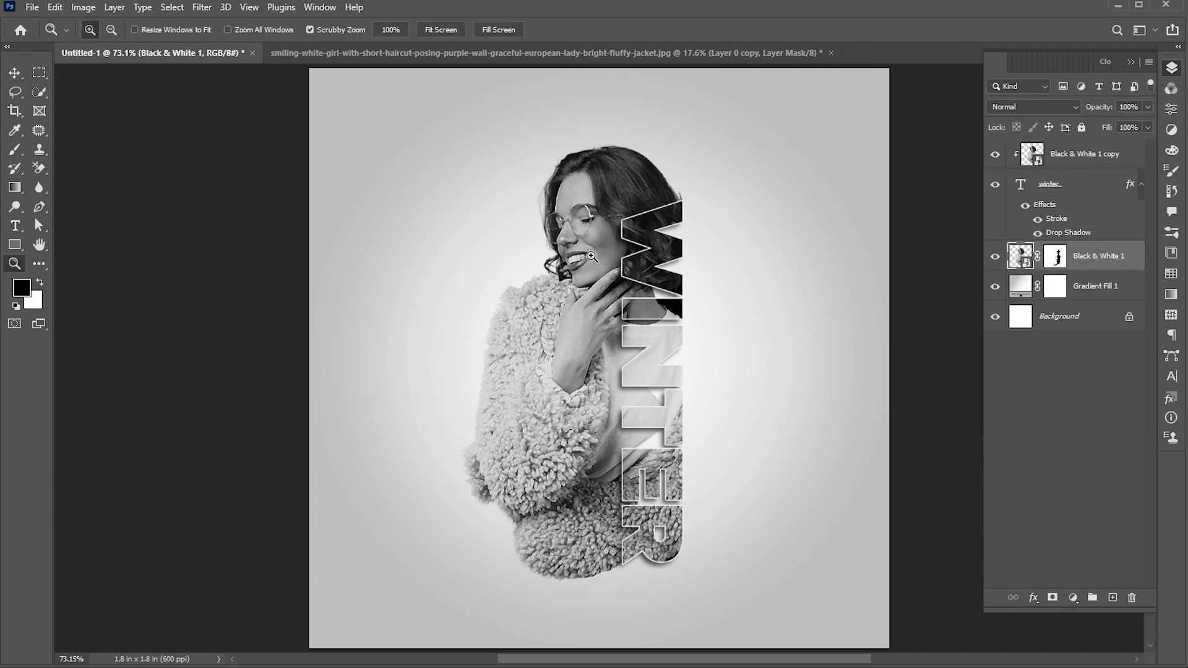
drag(588, 258, 680, 280)
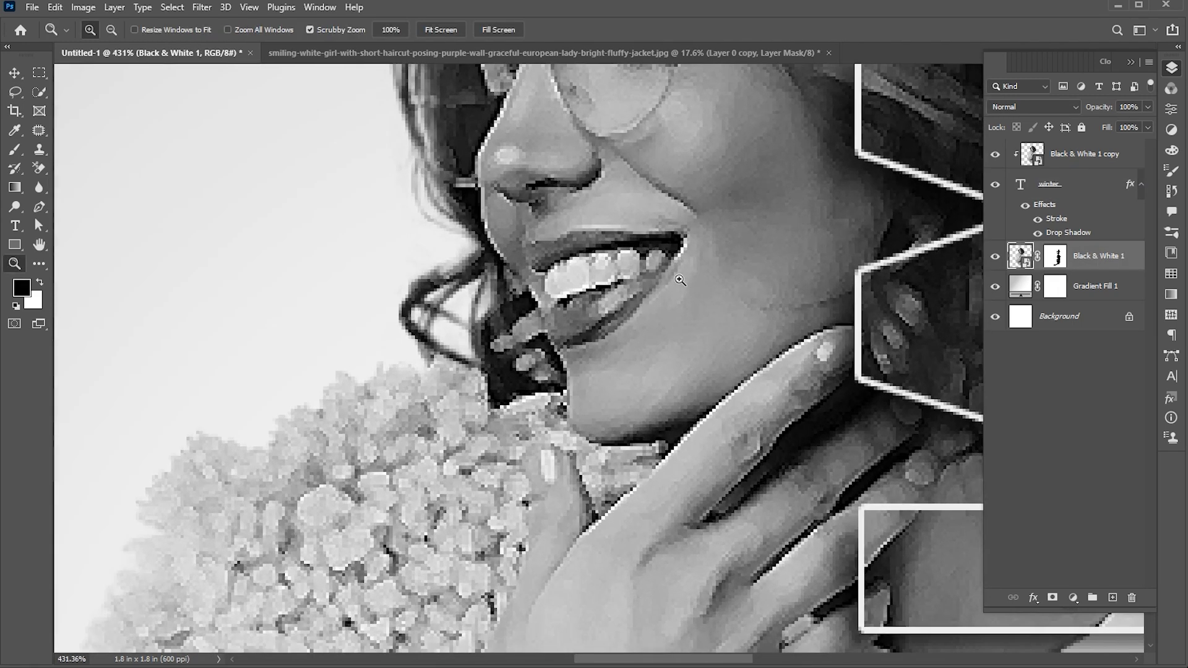
drag(1073, 613, 1094, 445)
click(1117, 436)
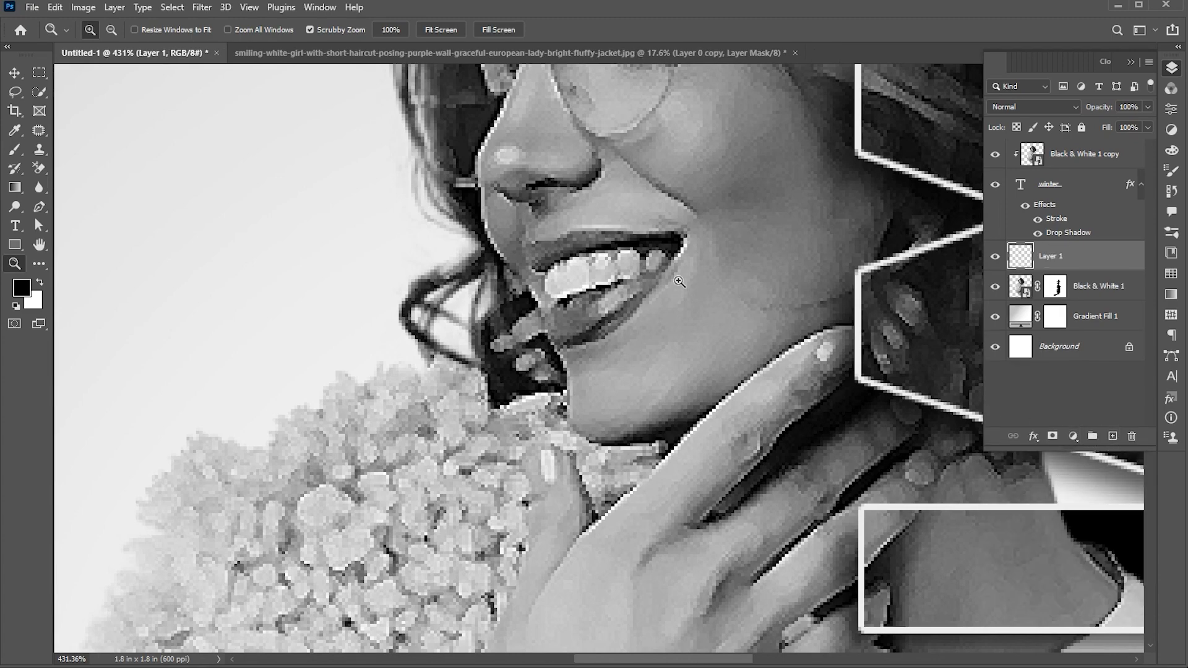
Step: Set the foreground colour to magenta #de00ff
drag(645, 250, 662, 250)
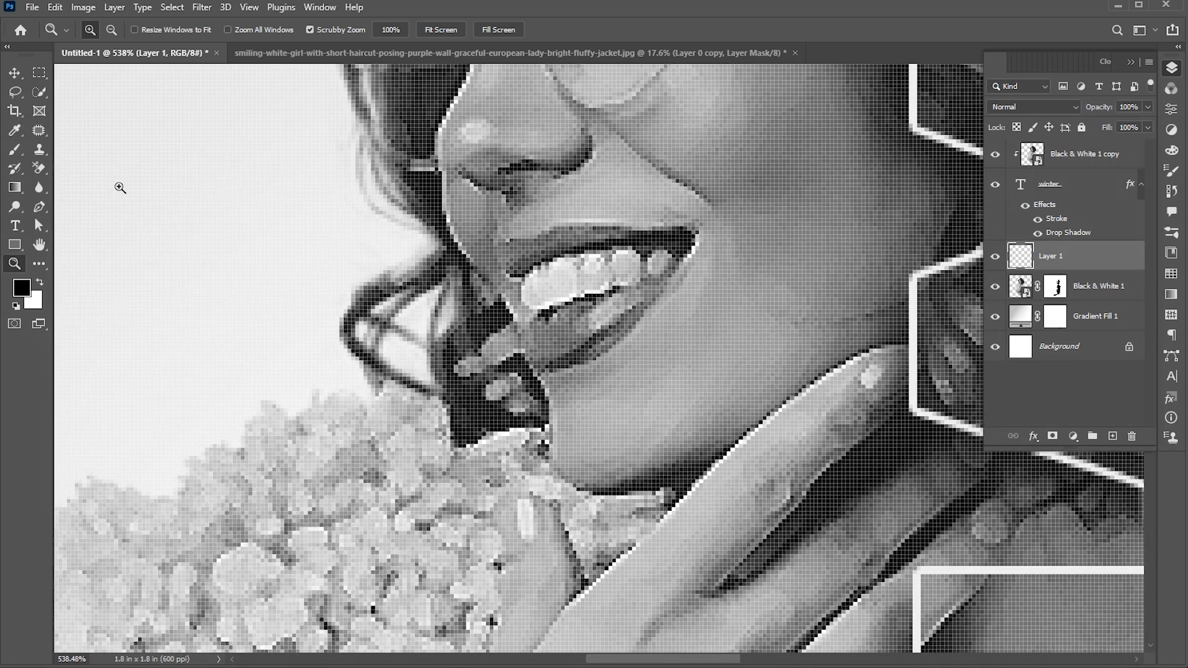
click(21, 290)
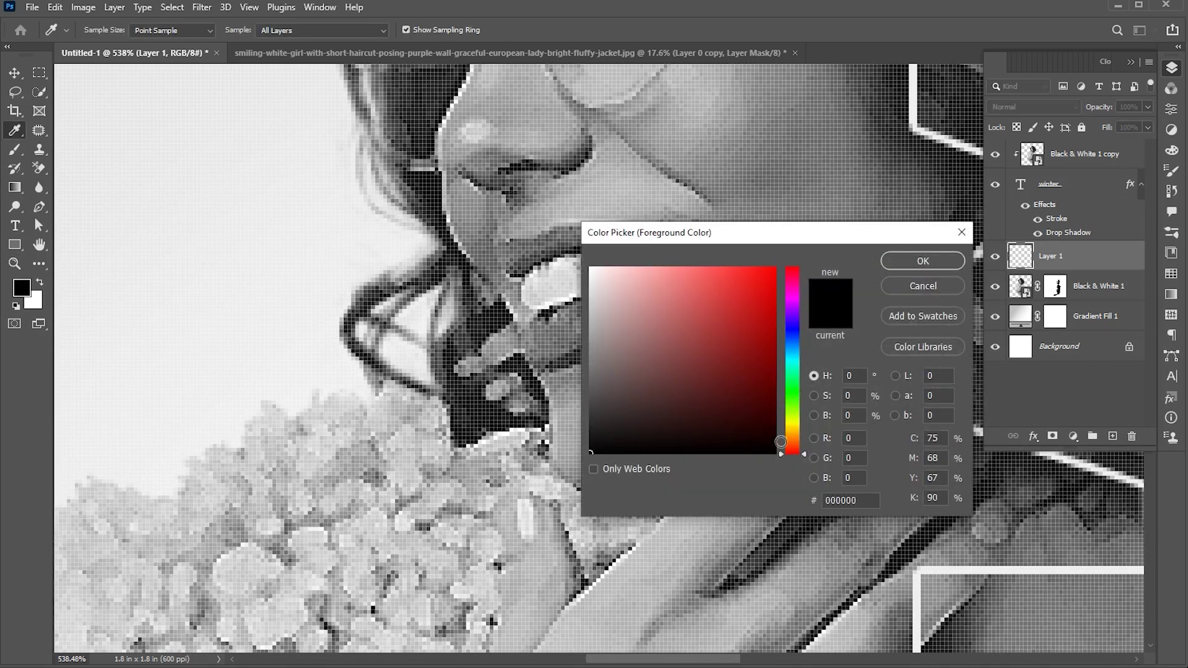
drag(795, 448, 799, 303)
click(775, 268)
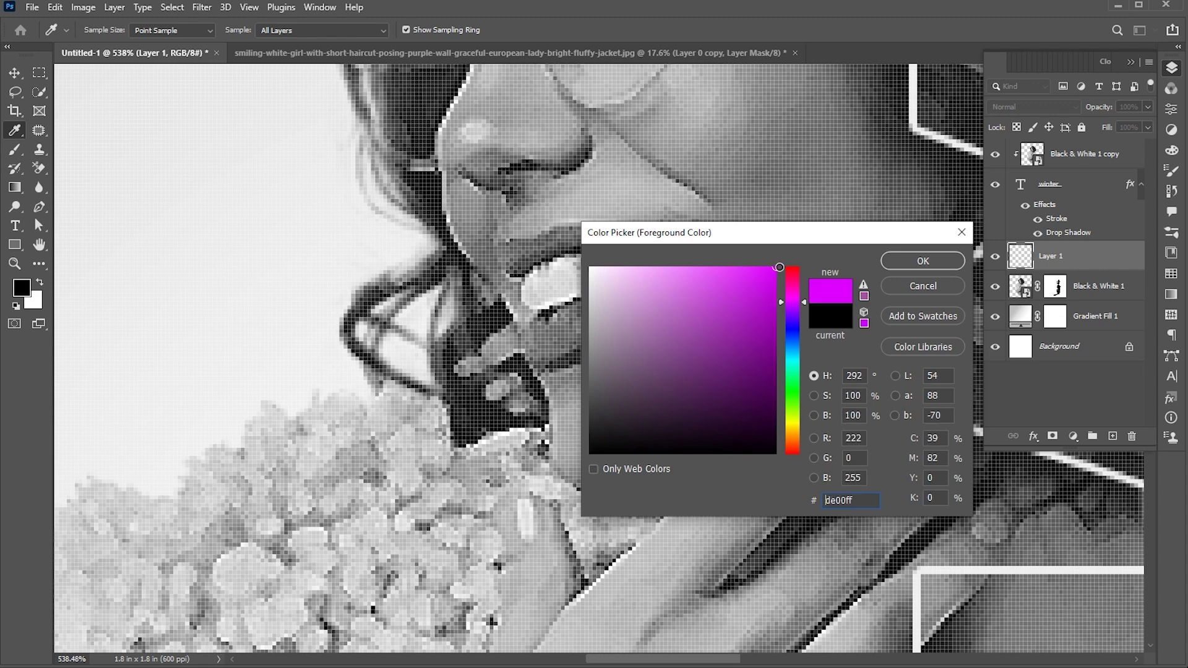
click(922, 261)
Step: Paint the lips magenta on Layer 1 with a 45%-hardness soft brush
key(z)
key(b)
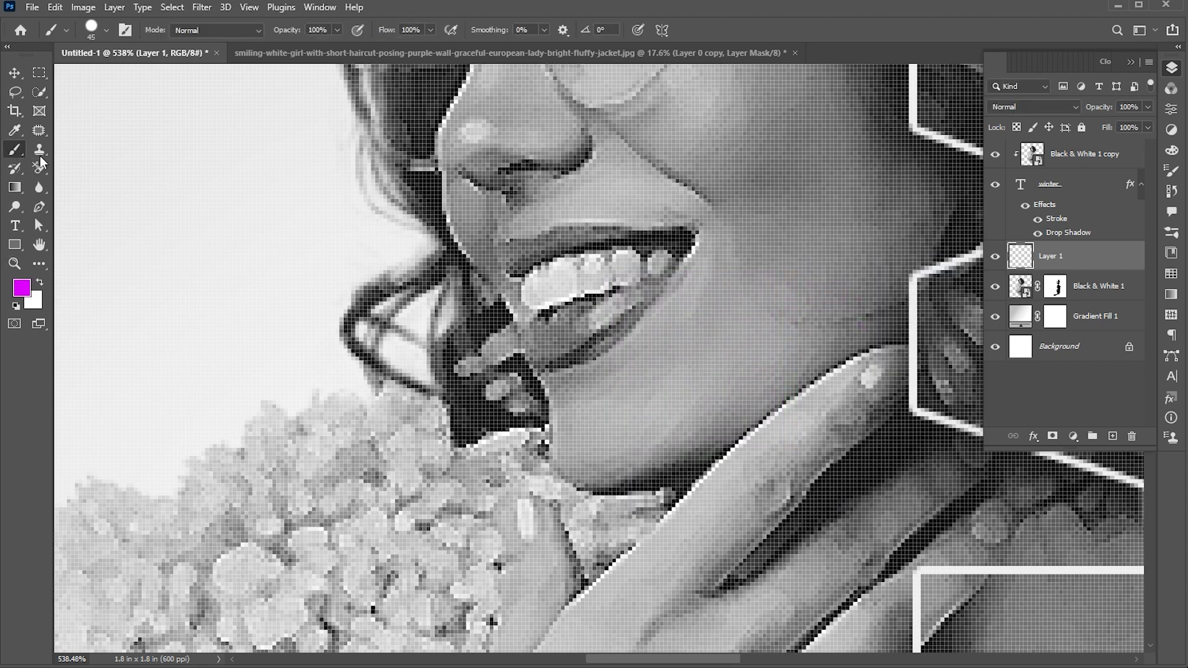
click(109, 29)
mouse_move(173, 113)
mouse_down()
mouse_move(101, 113)
mouse_move(119, 110)
mouse_up()
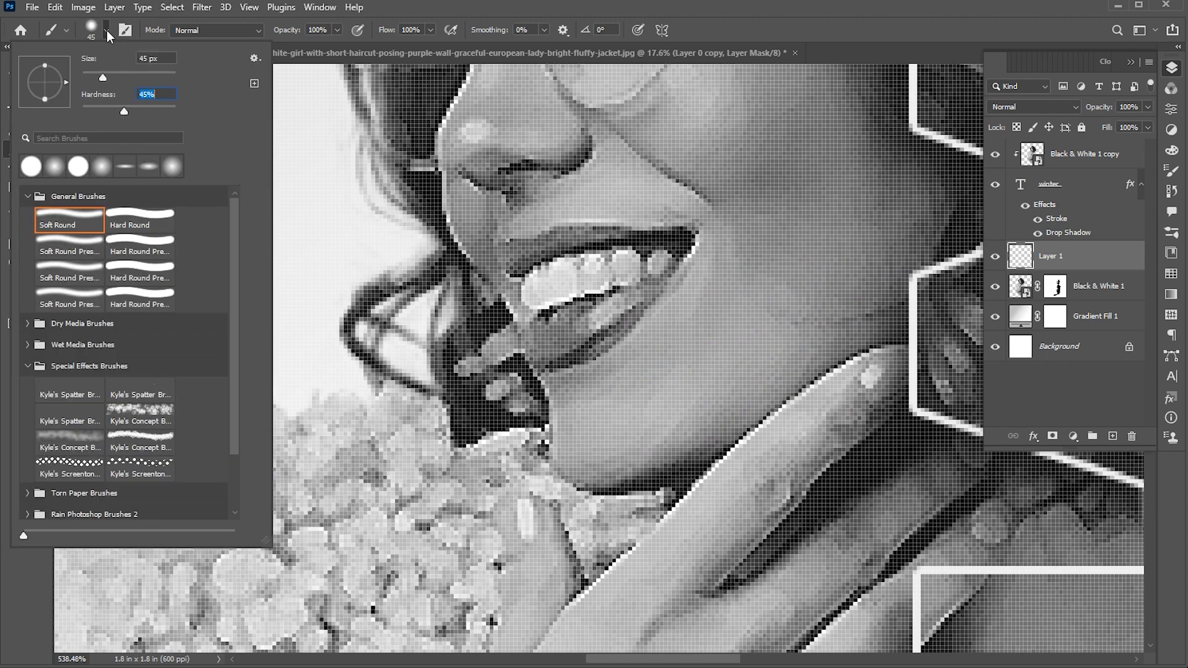
key(Return)
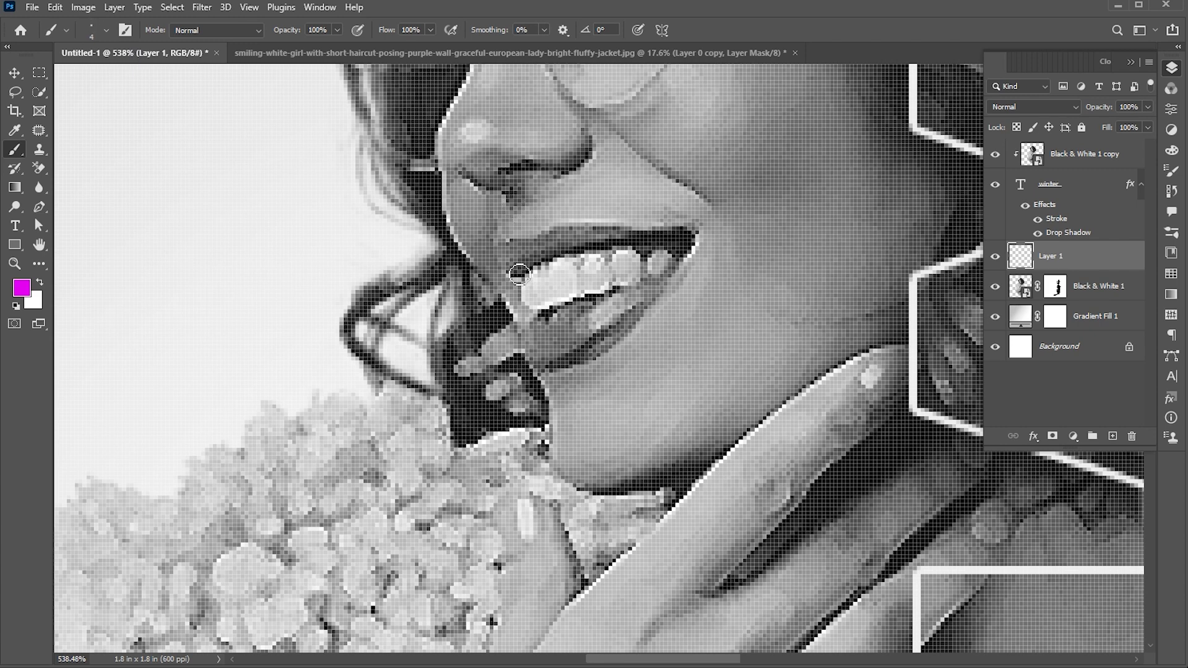
mouse_move(510, 272)
mouse_down()
mouse_move(625, 234)
mouse_move(544, 244)
mouse_move(516, 256)
mouse_move(535, 263)
mouse_move(517, 270)
mouse_up()
key(bracketleft)
key(bracketleft)
key(bracketleft)
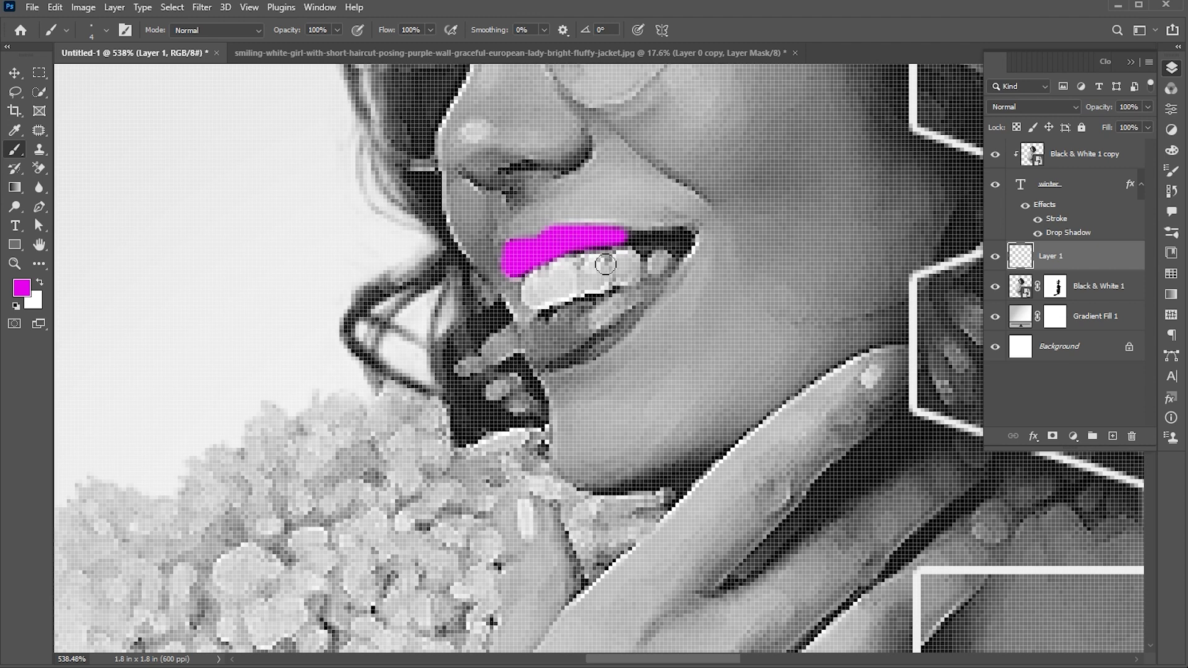
key(bracketright)
key(bracketright)
mouse_move(632, 243)
mouse_down()
mouse_move(694, 236)
mouse_move(706, 248)
mouse_move(681, 288)
mouse_move(558, 331)
mouse_move(576, 317)
mouse_move(566, 319)
mouse_move(533, 352)
mouse_move(540, 366)
mouse_move(578, 370)
mouse_move(609, 354)
mouse_move(666, 291)
mouse_move(633, 327)
mouse_move(619, 320)
mouse_move(633, 309)
mouse_move(583, 344)
mouse_up()
key(bracketright)
key(bracketright)
key(bracketright)
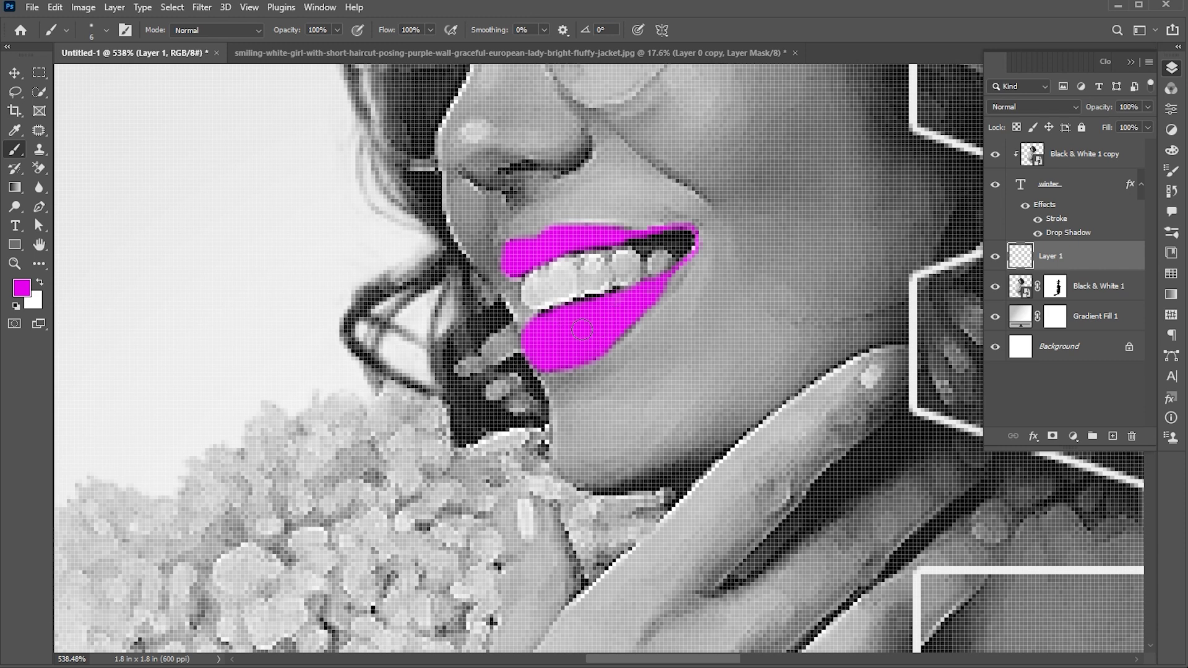
key(bracketleft)
key(bracketleft)
key(bracketleft)
key(bracketleft)
key(bracketleft)
Step: Fit the poster on screen and set Layer 1's blend mode to Overlay
key(v)
key(ctrl+0)
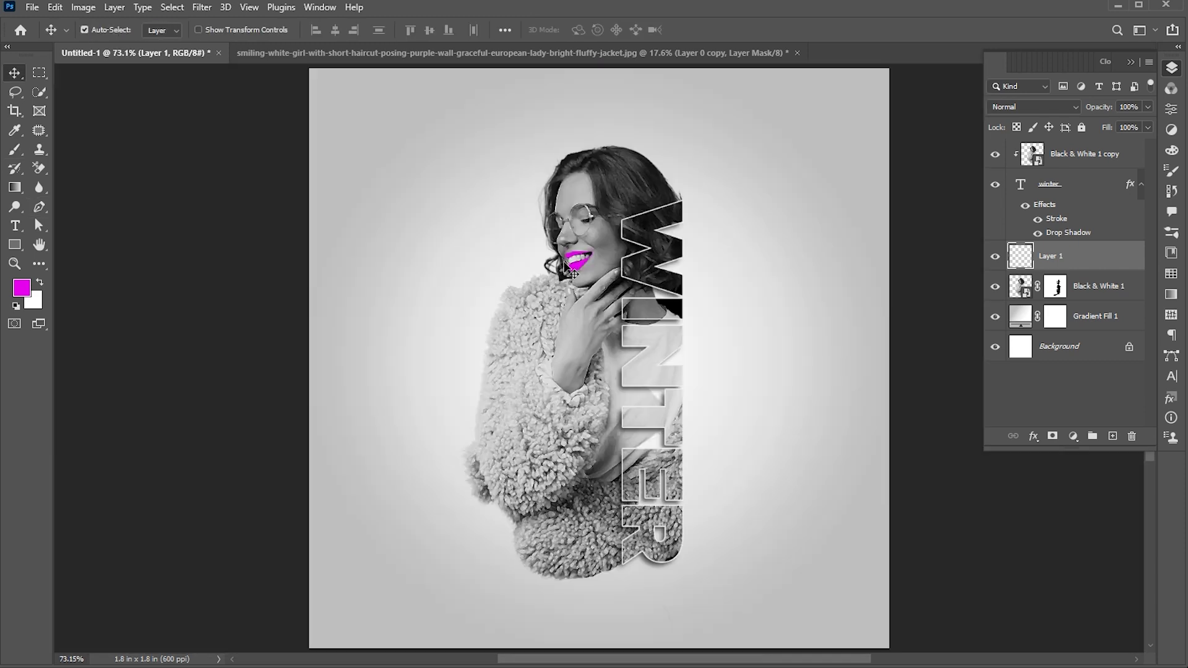
click(1016, 109)
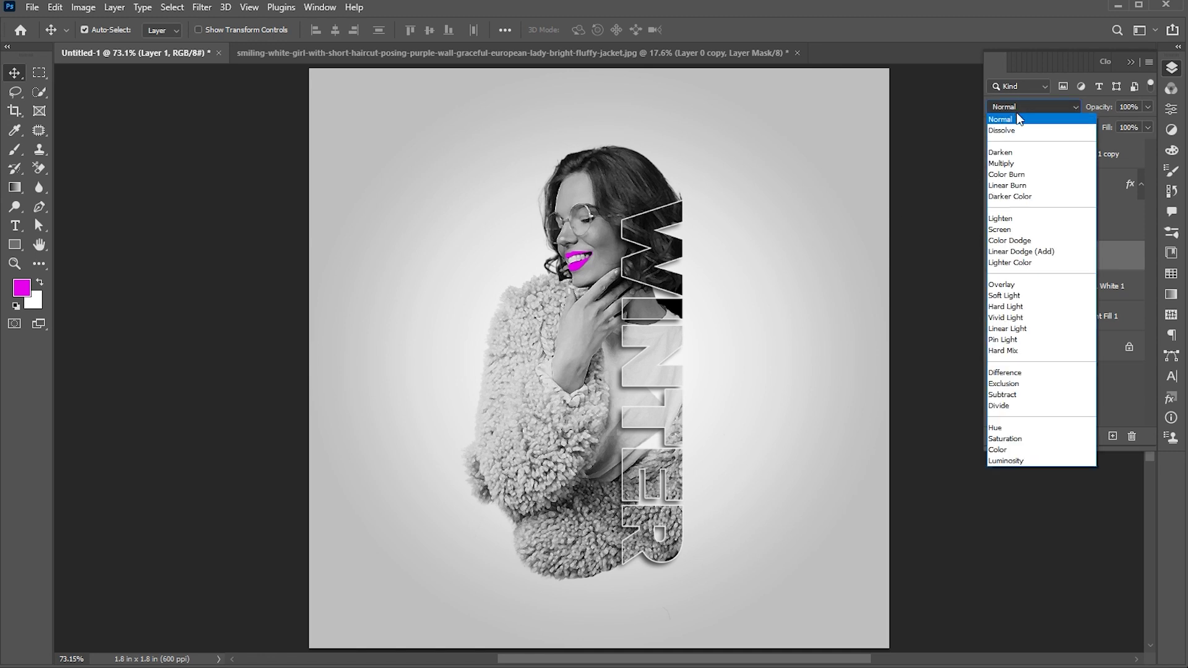
click(1014, 283)
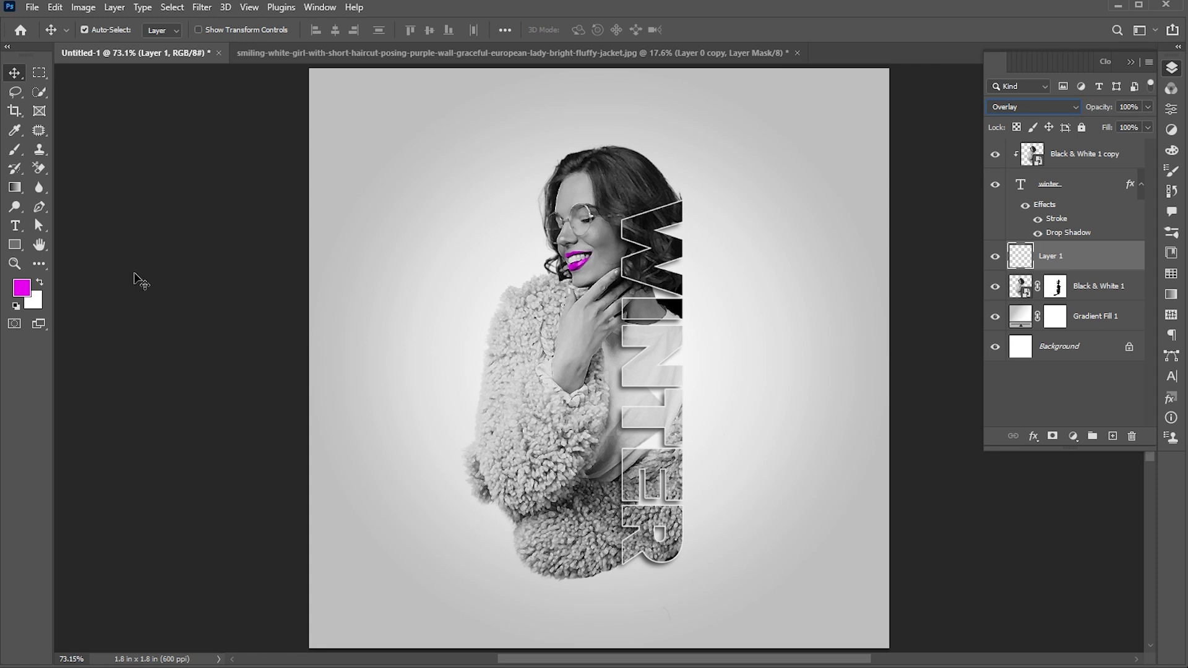
Step: Draw a rectangle across the model's eyes and remove its outline
click(14, 245)
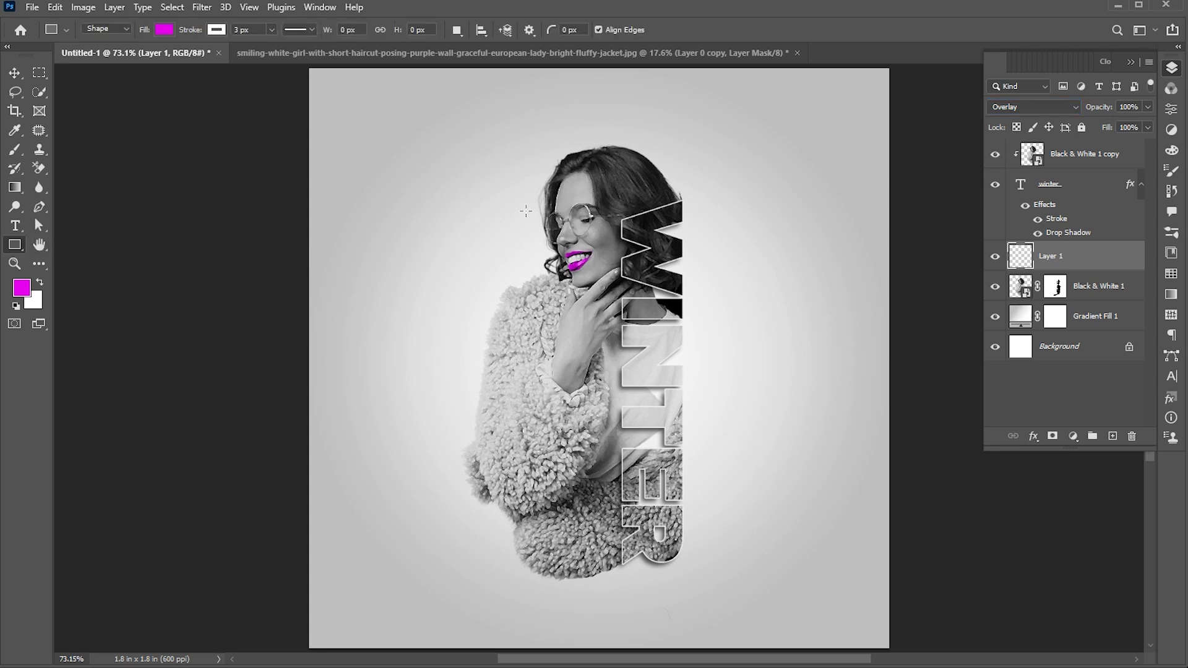
drag(514, 210, 604, 239)
key(v)
click(1037, 236)
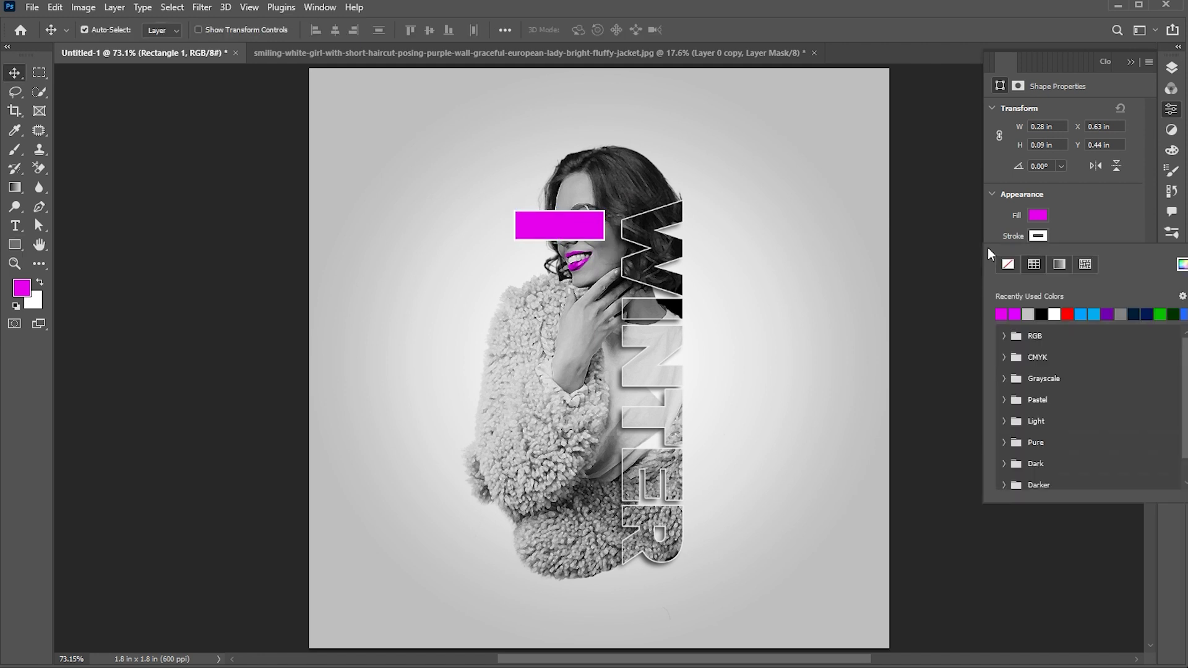
click(1008, 267)
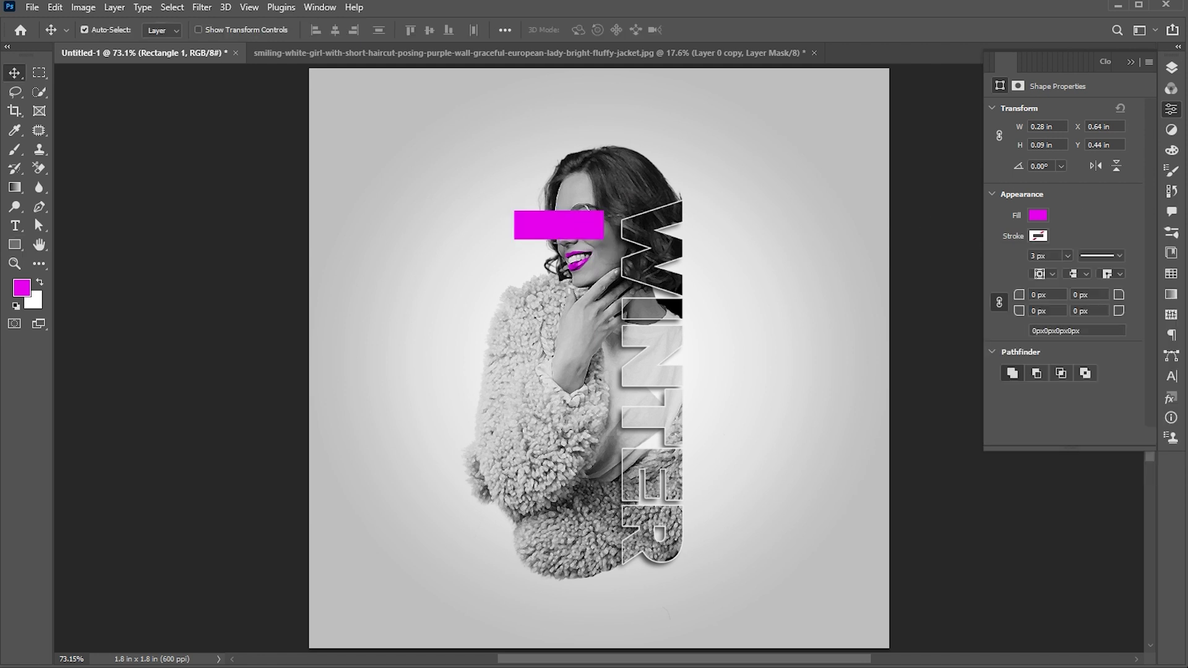
Step: Set the rectangle to Multiply blending and fine-tune its vertical position
click(1170, 68)
click(1026, 105)
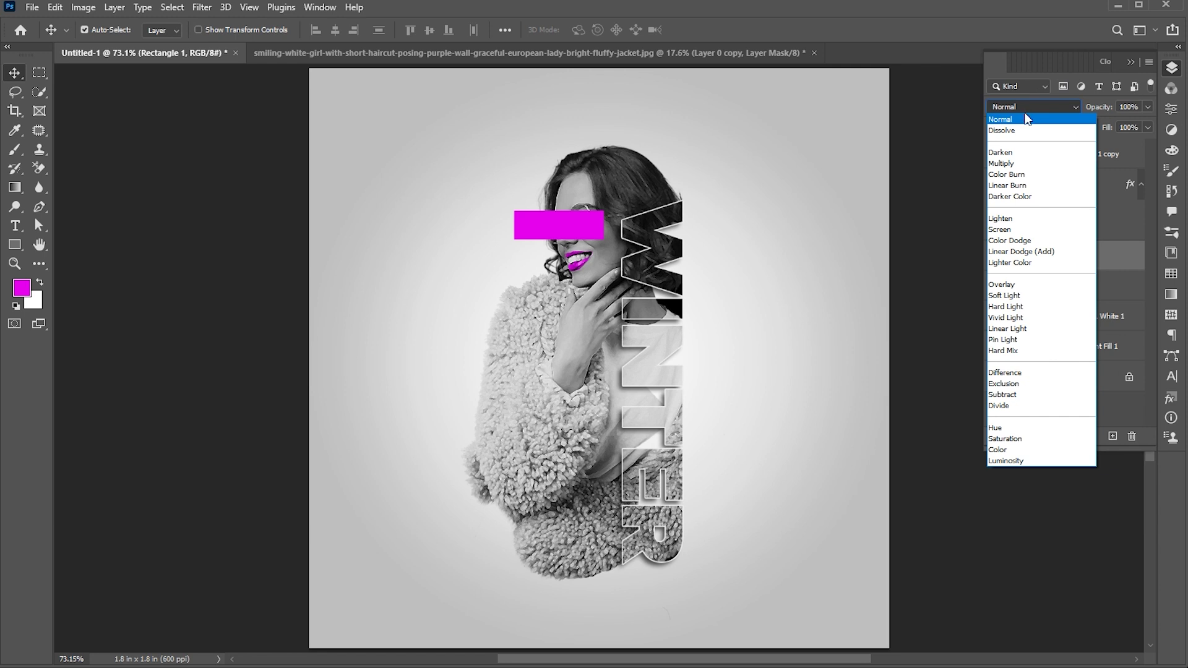
click(1008, 163)
key(Up)
key(Up)
key(Up)
key(Up)
key(Up)
key(Up)
key(Up)
key(Up)
key(Up)
key(Up)
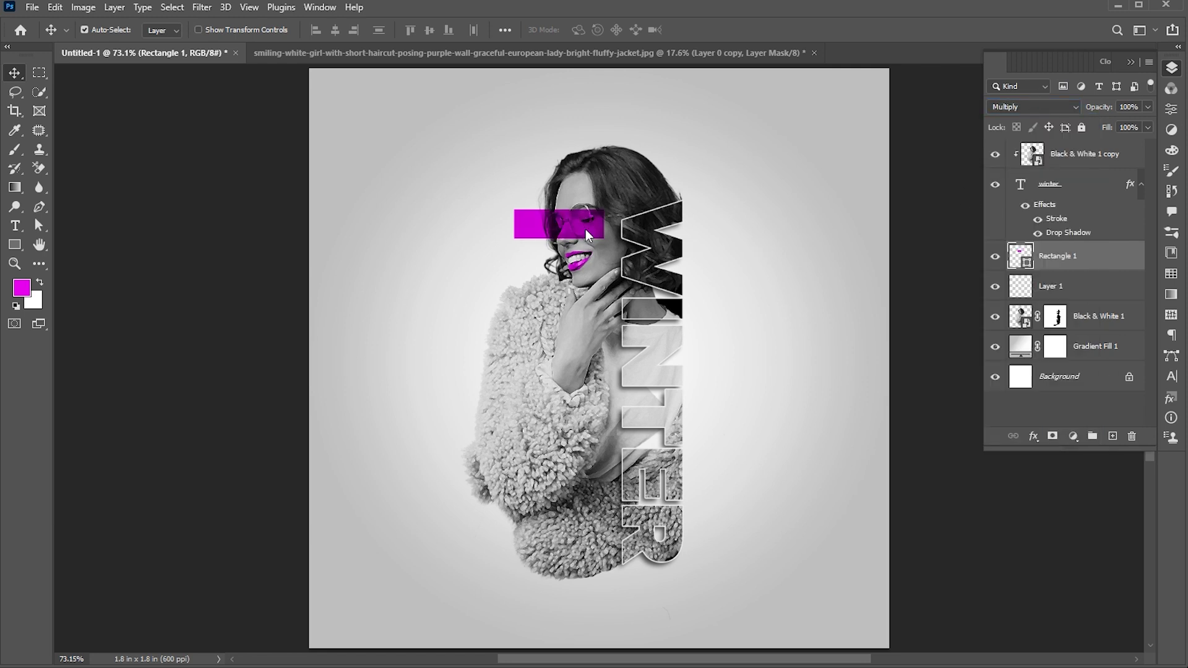
key(Up)
key(Down)
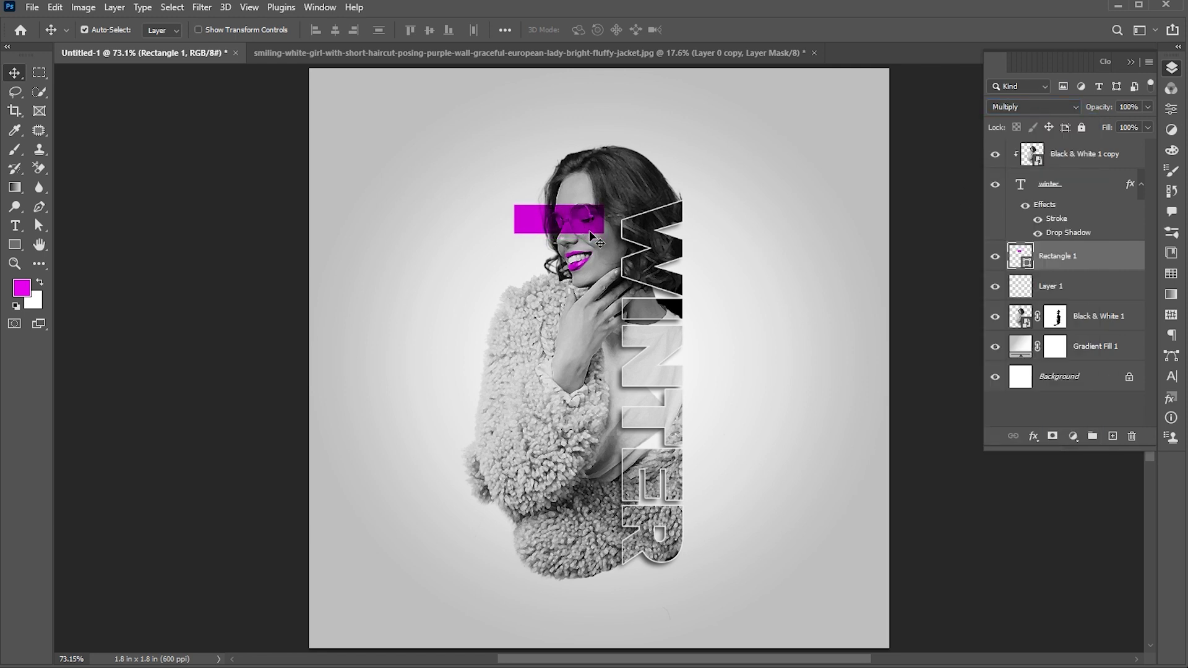
Step: Duplicate the eye rectangle, squash the copy into a thin bar and set it to Normal
mouse_move(539, 226)
mouse_down()
mouse_move(438, 230)
mouse_move(459, 214)
mouse_move(546, 247)
mouse_up()
key(ctrl+t)
key(Return)
key(z)
key(ctrl+t)
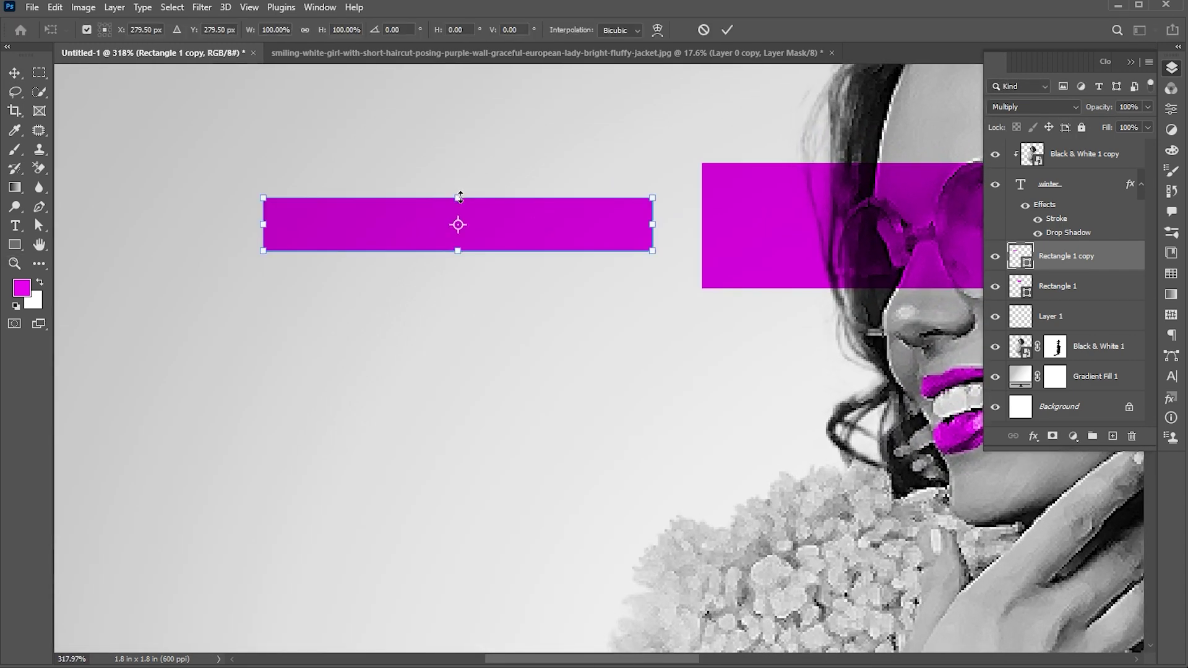
drag(460, 196, 458, 214)
key(Return)
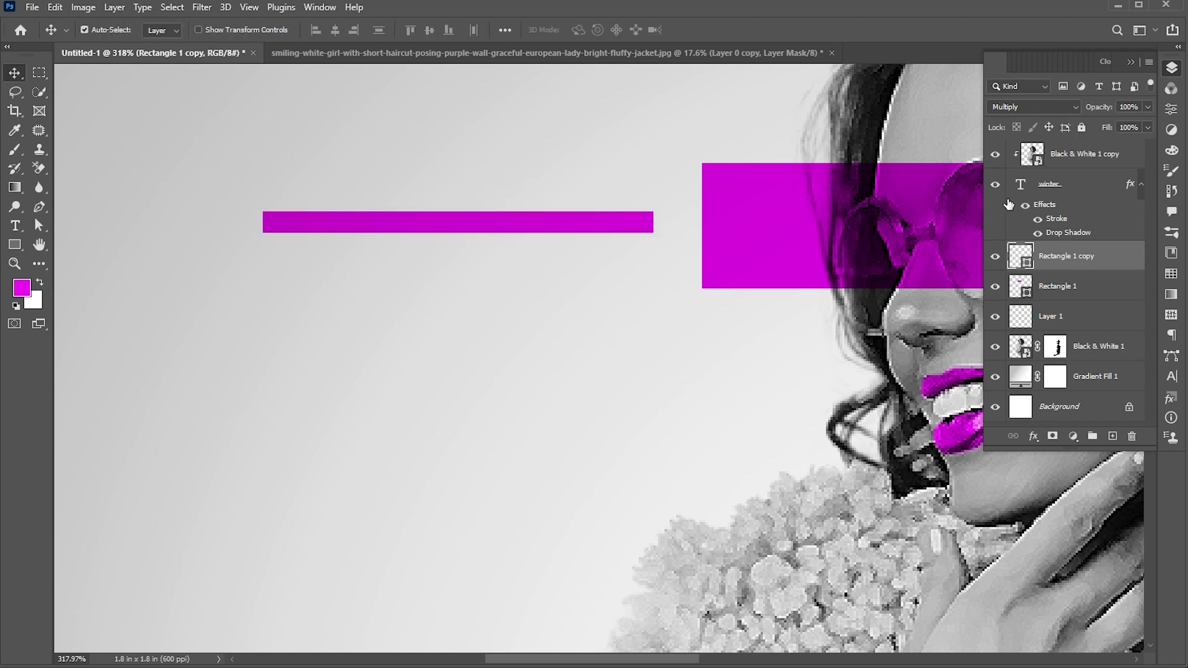
click(1018, 106)
click(1005, 116)
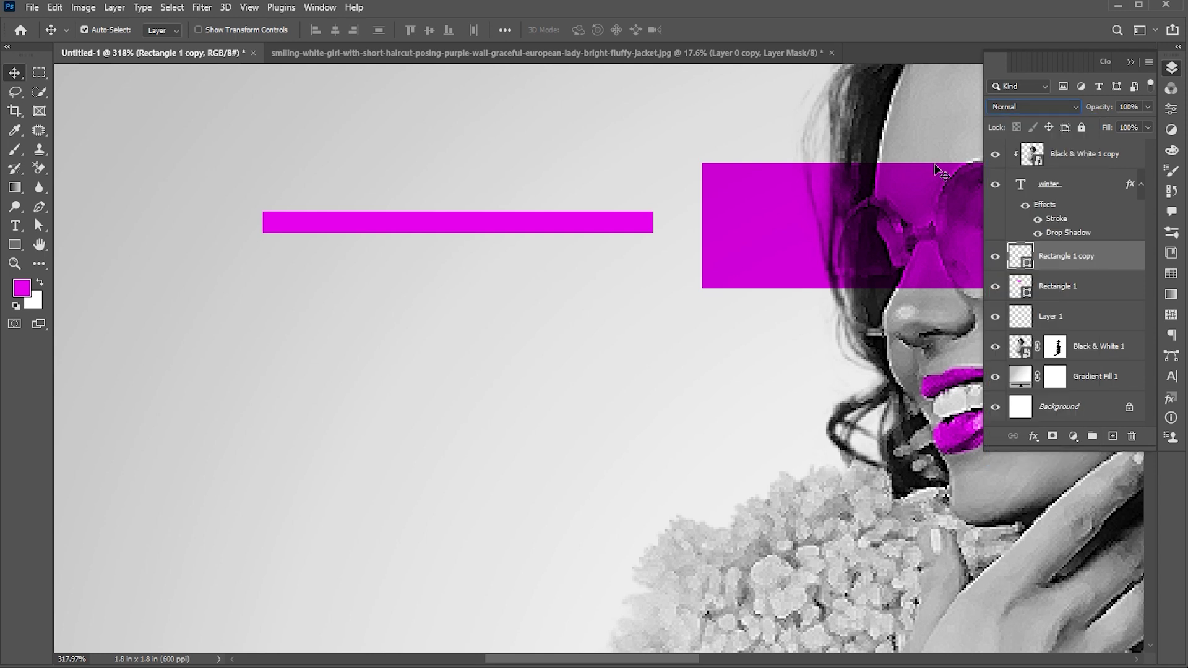
Step: Move the thin bar to meet the eye rectangle and stretch it farther left
drag(620, 224, 670, 224)
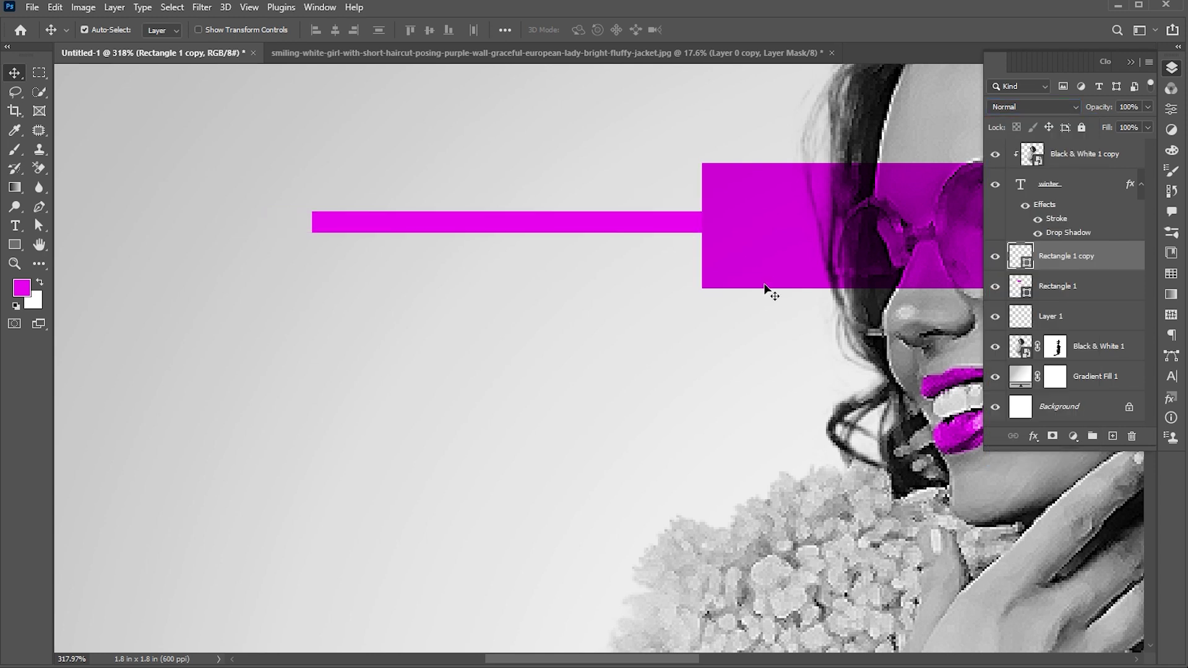
key(ctrl+space)
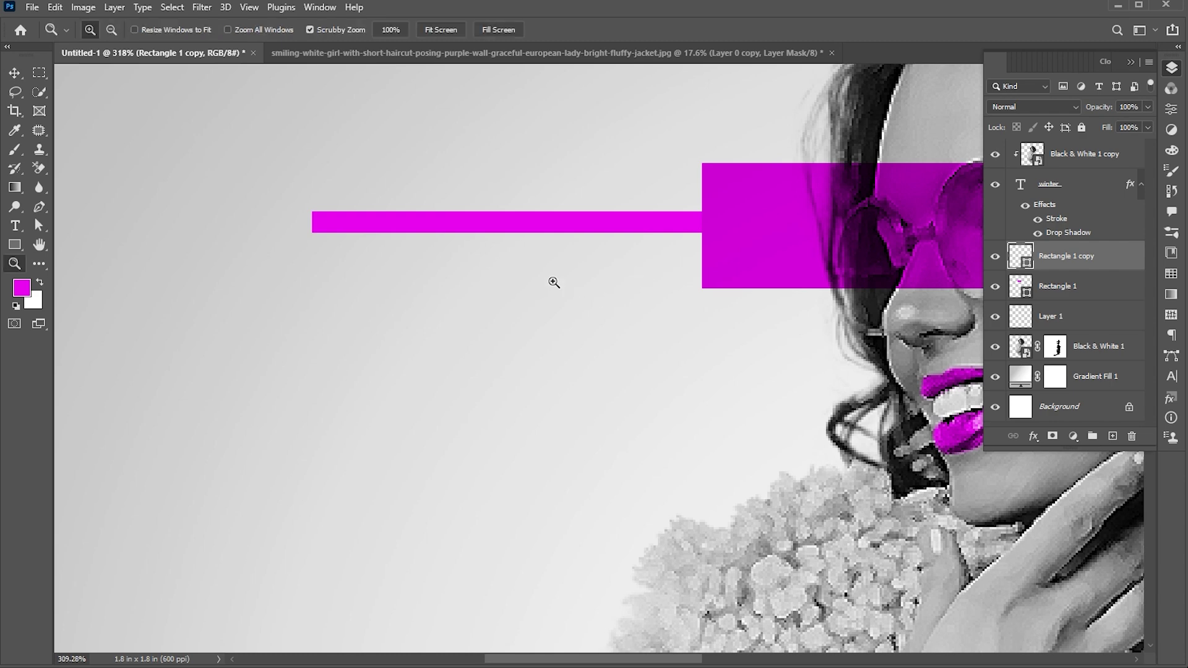
drag(552, 281, 440, 251)
key(ctrl+space)
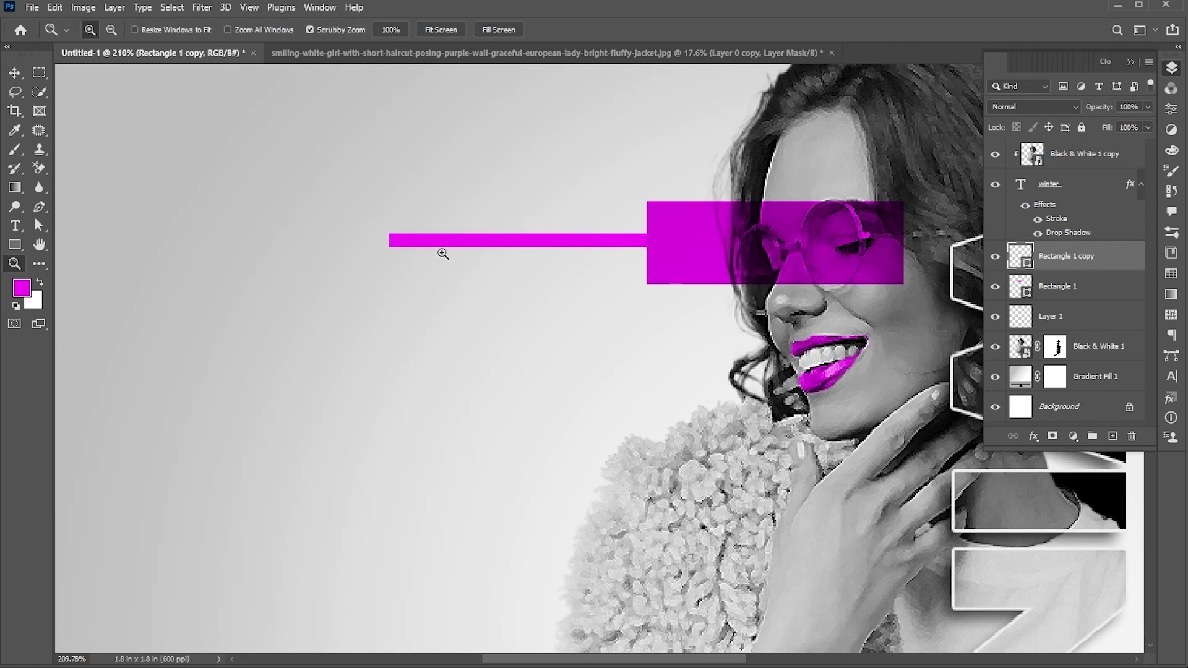
key(ctrl+t)
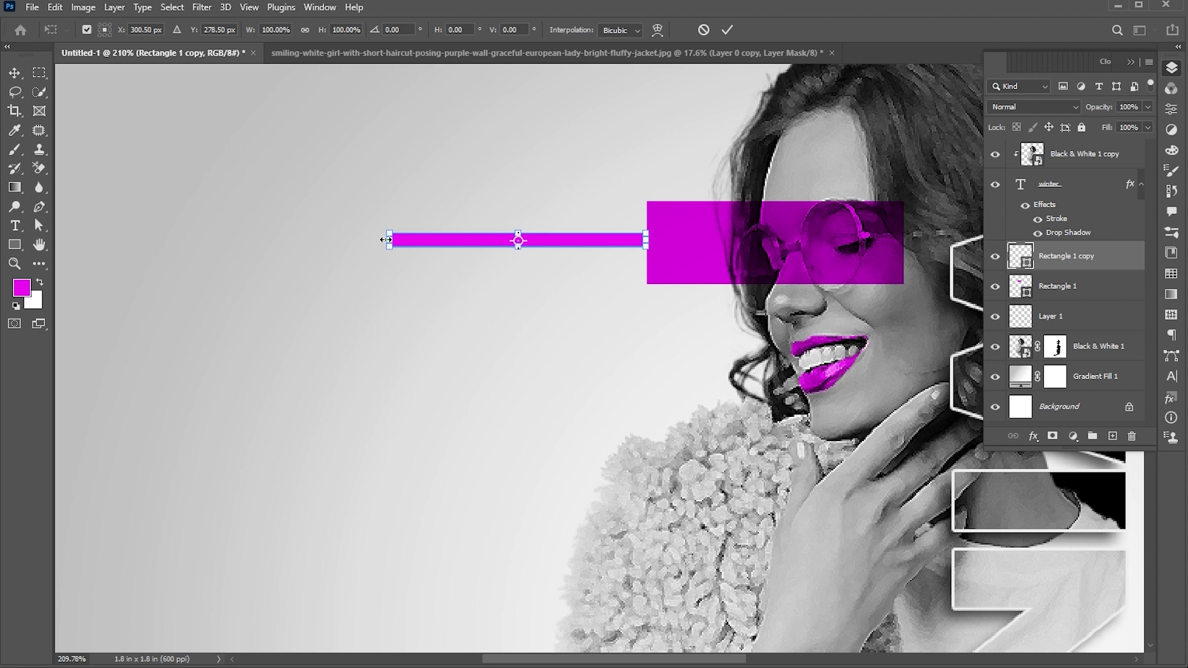
drag(385, 239, 284, 241)
key(Return)
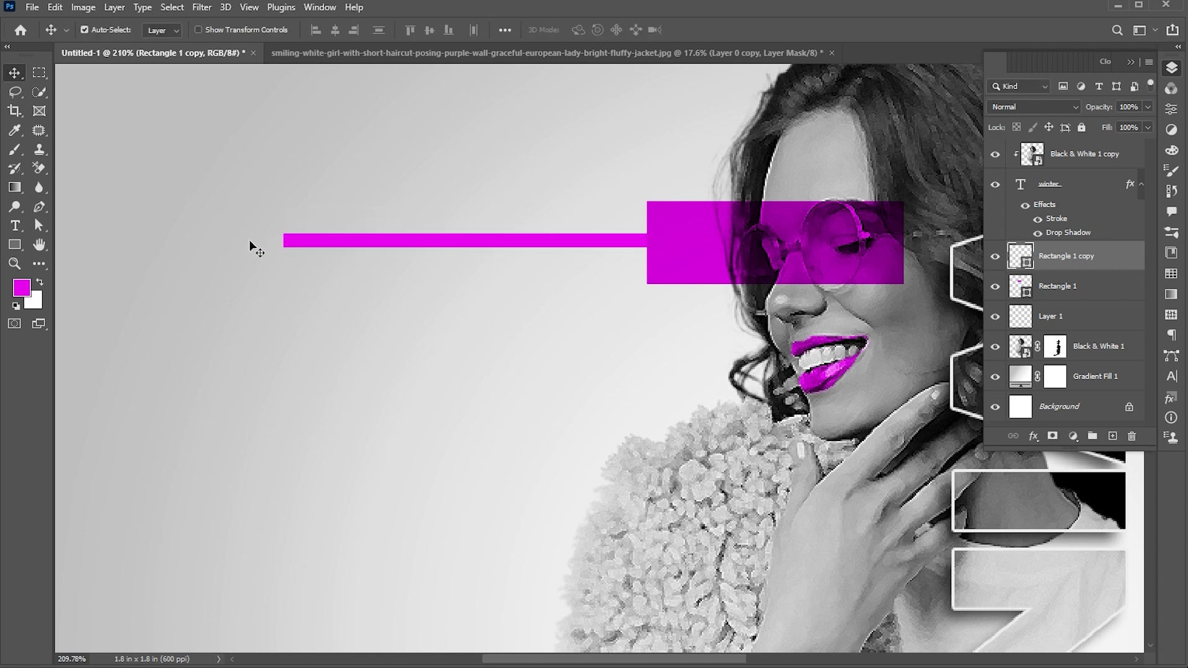
key(u)
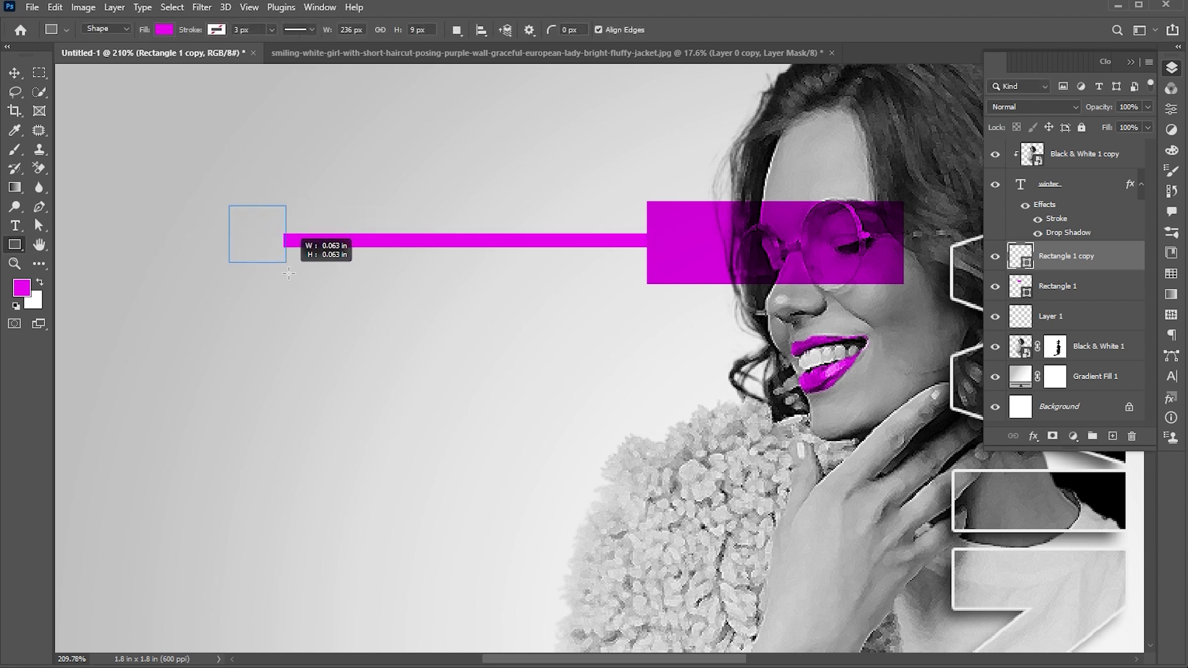
Step: Draw a small square at the line's left end, shrink it slightly and nudge it into place
drag(288, 273, 283, 269)
key(v)
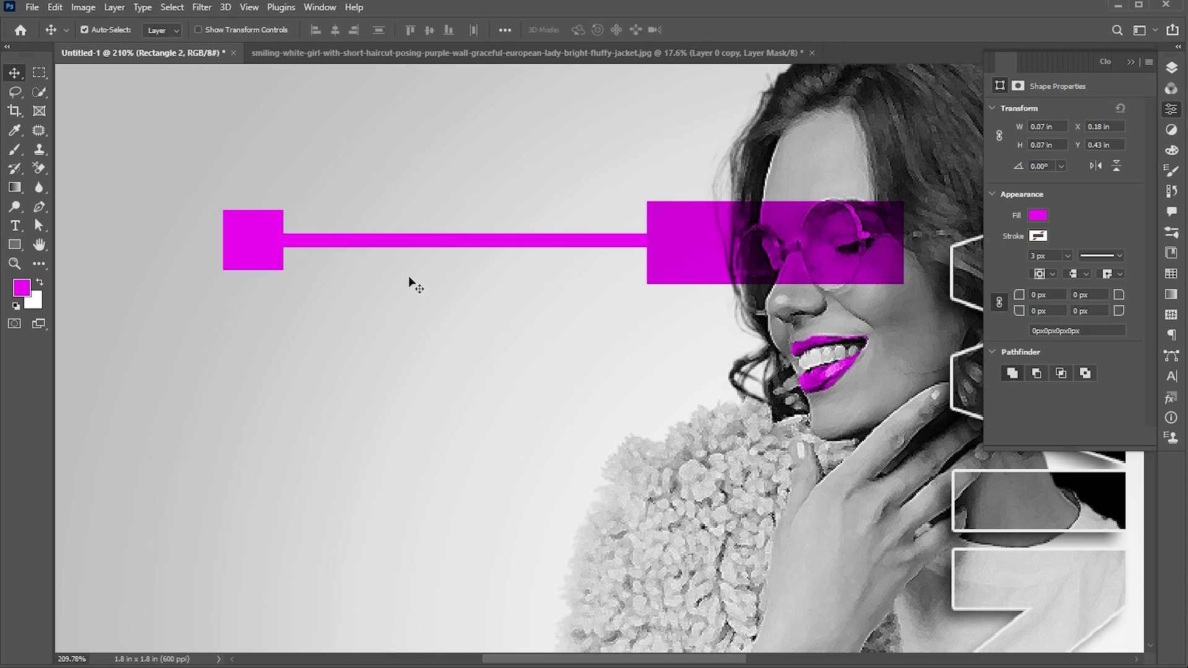
key(ctrl+t)
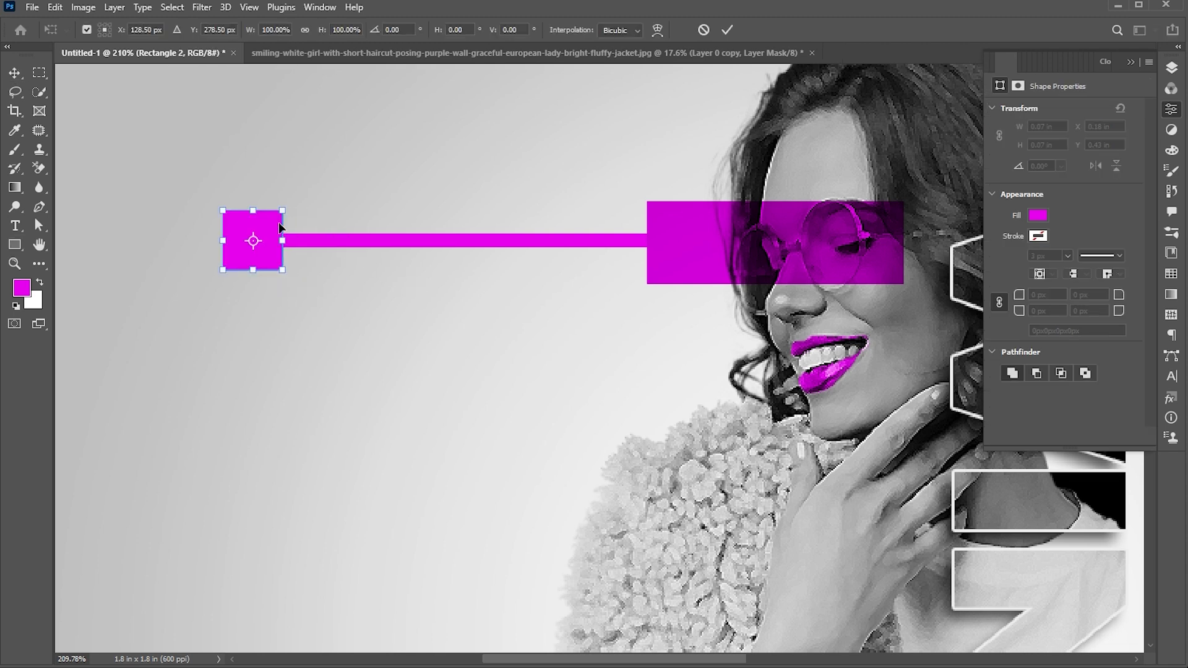
drag(283, 211, 279, 210)
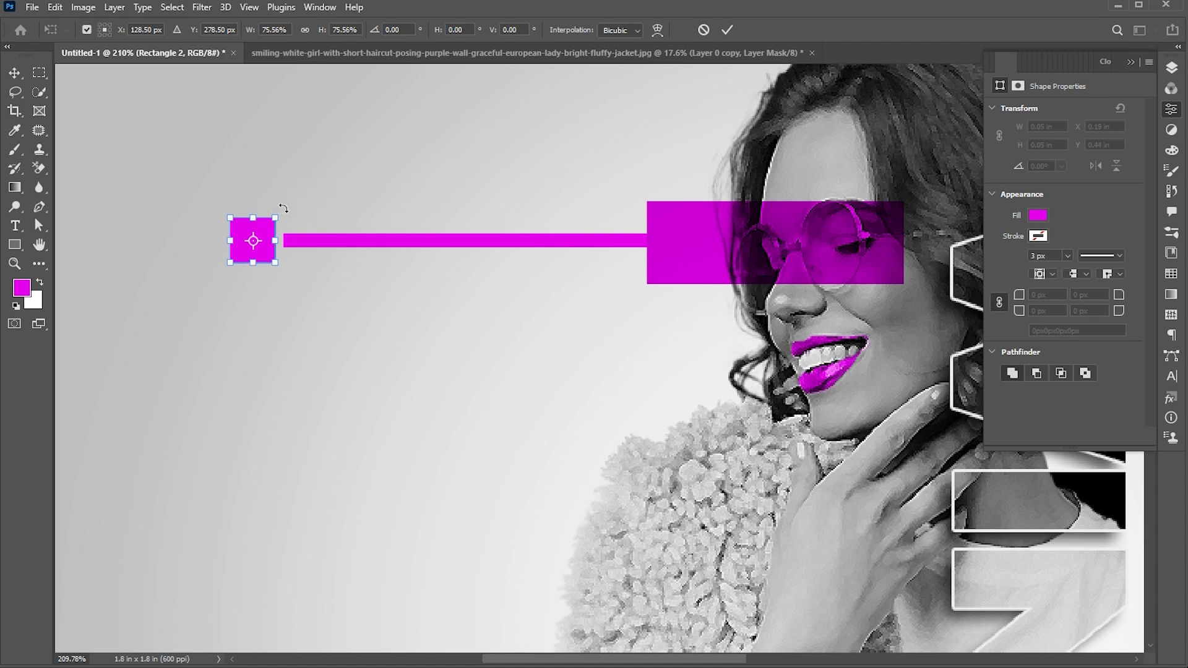
key(Return)
key(Right)
key(Right)
key(Left)
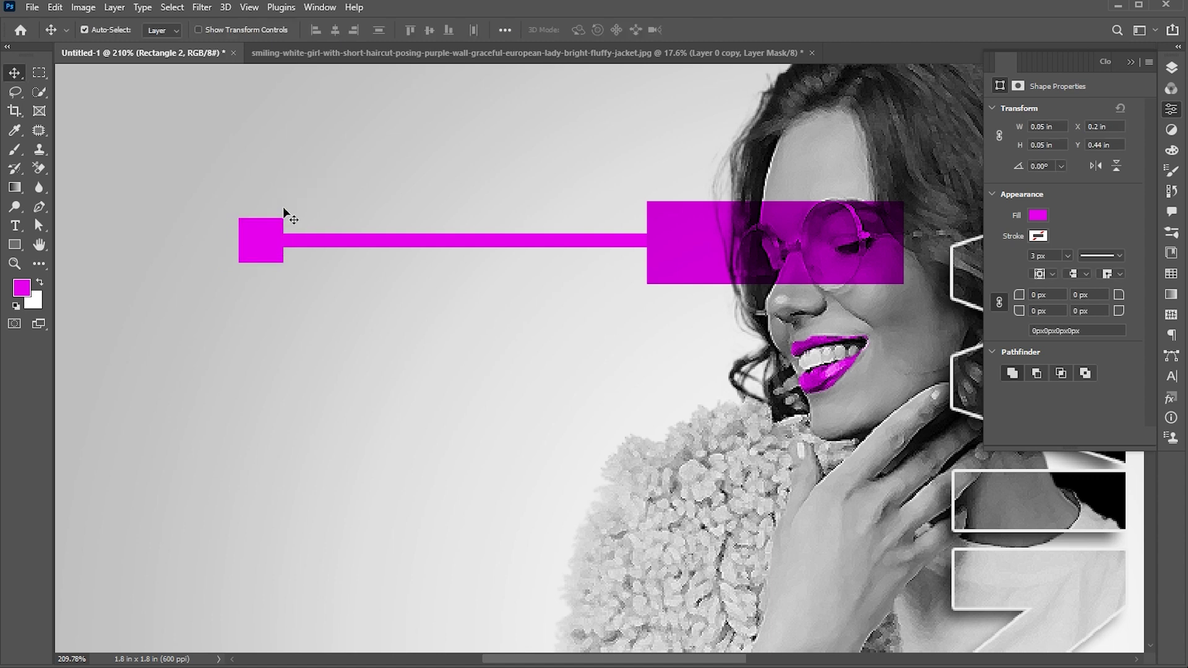
key(ctrl+0)
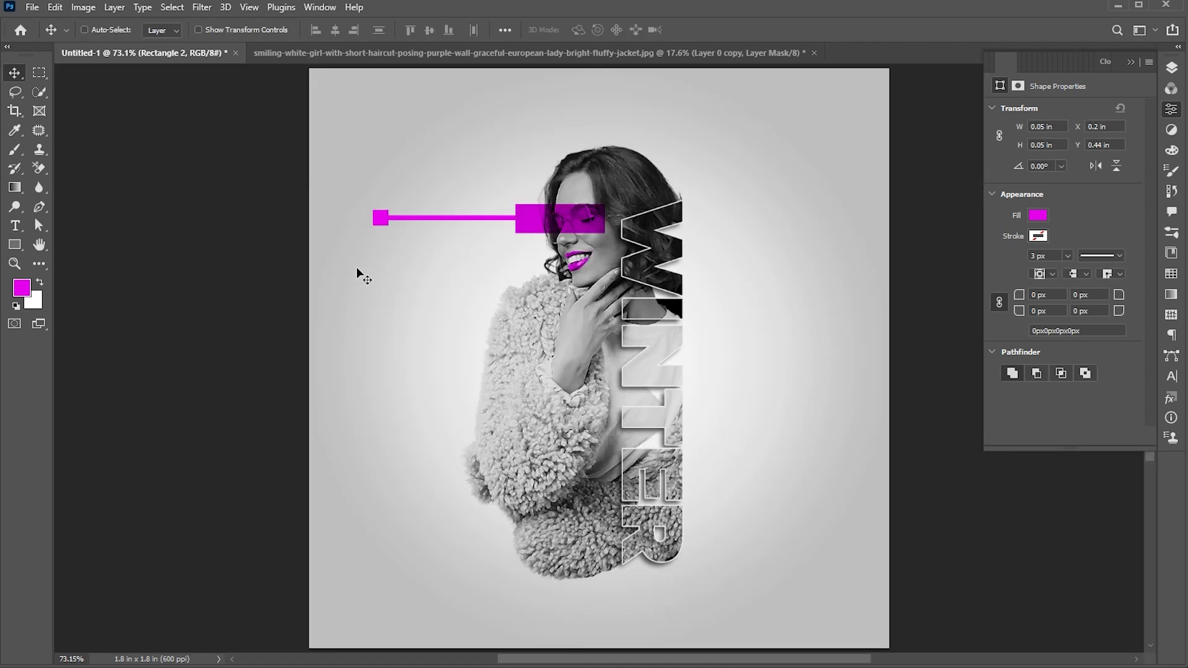
Step: Duplicate the magenta square to the upper right and enlarge the copy
drag(377, 225, 789, 544)
key(ctrl+t)
key(Return)
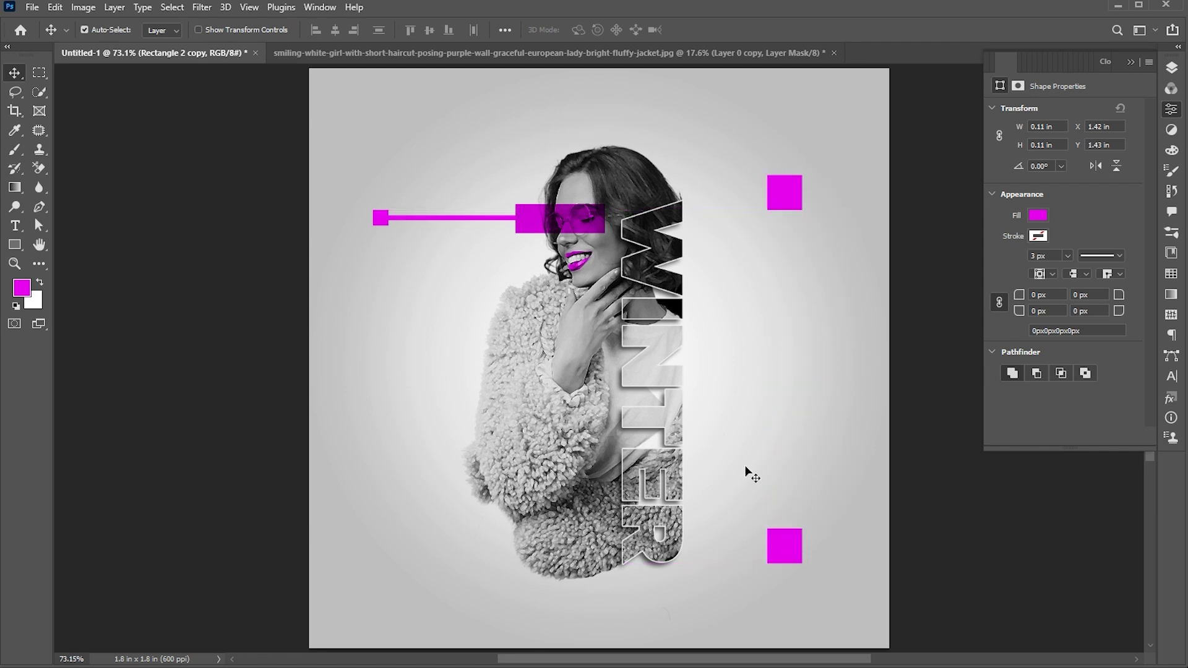
Step: Copy the horizontal magenta line to the right side and rotate it 90° to vertical
click(454, 221)
drag(455, 220, 770, 341)
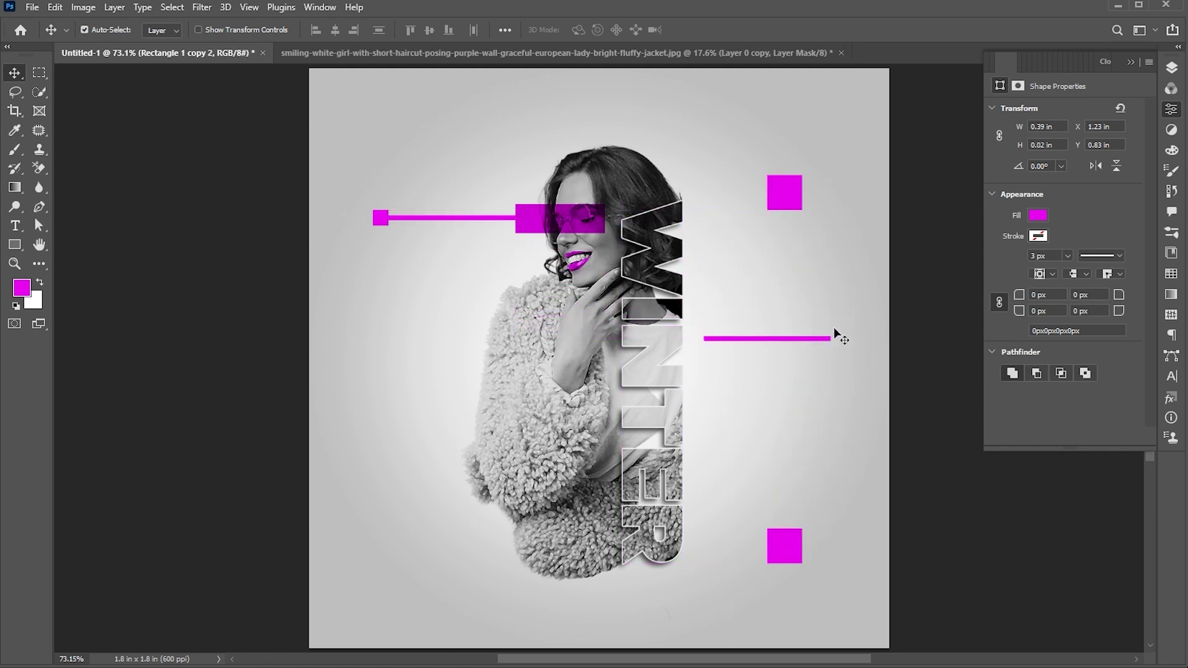
key(ctrl+t)
drag(839, 327, 784, 338)
key(Return)
Step: Stretch the vertical magenta line down so it reaches the lower square
click(845, 344)
click(785, 334)
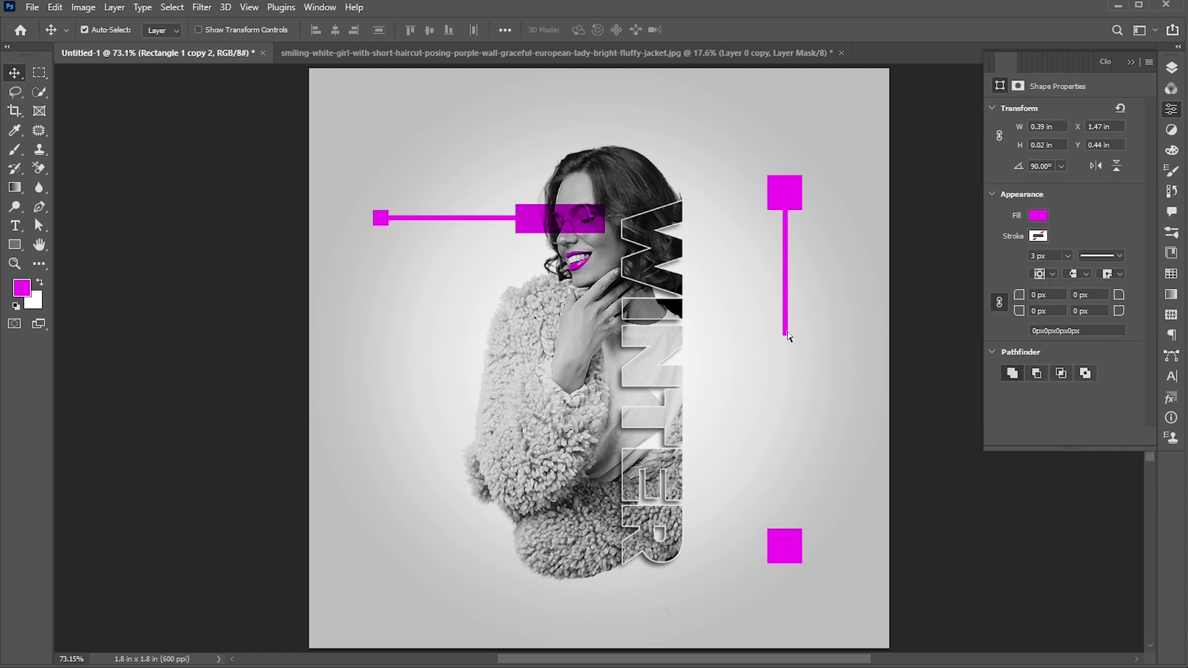
key(ctrl+t)
drag(784, 335, 785, 527)
key(Return)
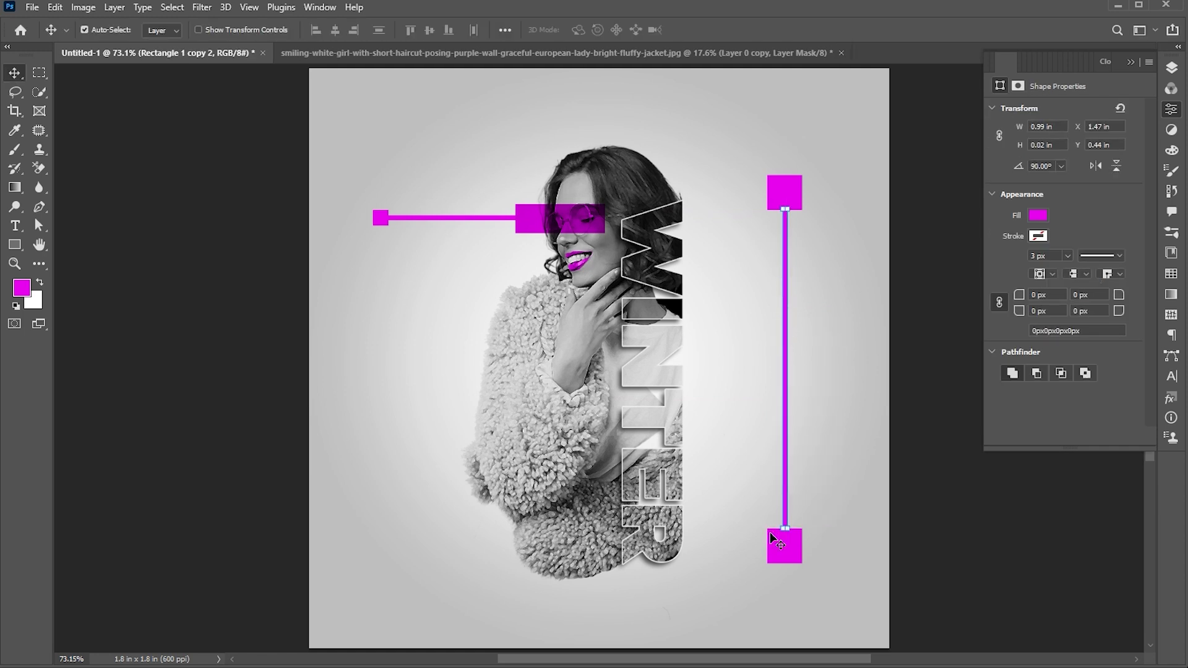
click(844, 370)
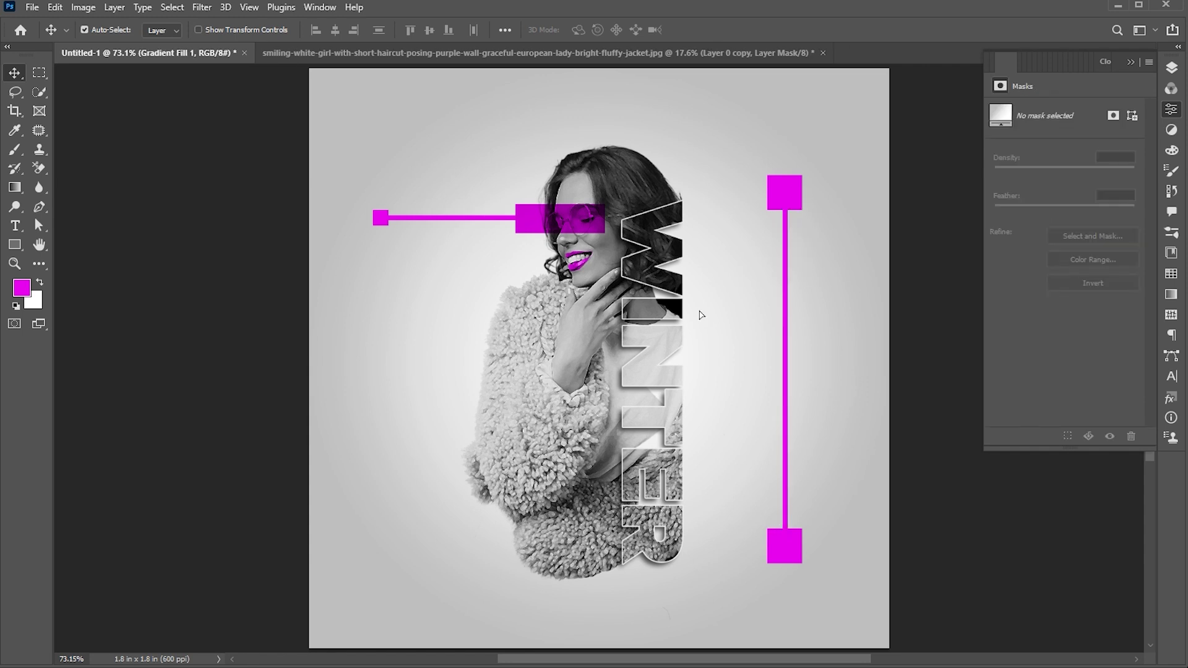
Step: Duplicate a magenta square into the lower-left corner and nudge it into place
drag(799, 197, 358, 615)
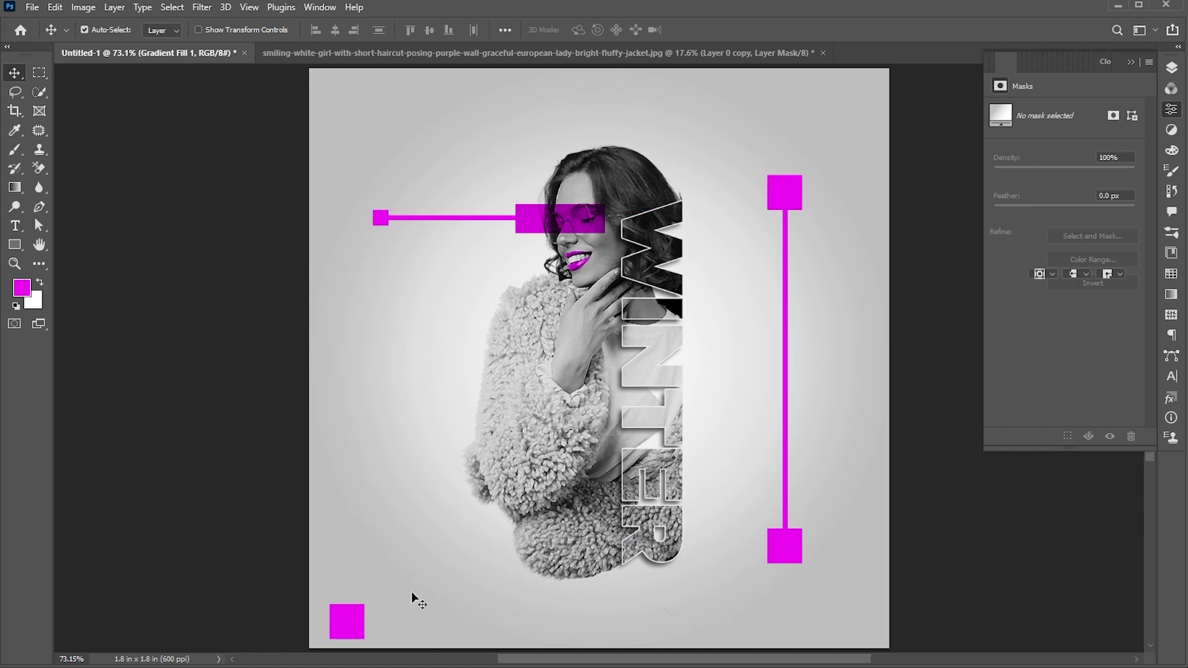
key(Up)
key(Up)
key(Up)
key(Up)
key(Up)
key(Up)
key(Up)
key(Up)
key(Left)
key(Left)
key(Left)
key(z)
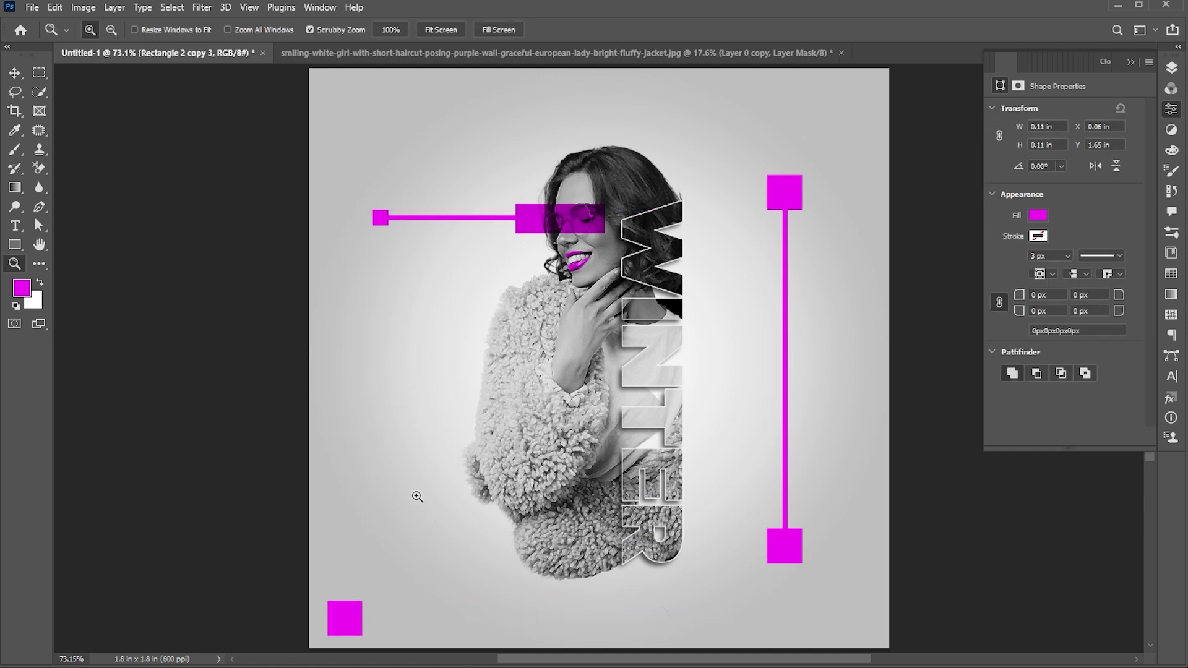
drag(418, 496, 444, 496)
key(v)
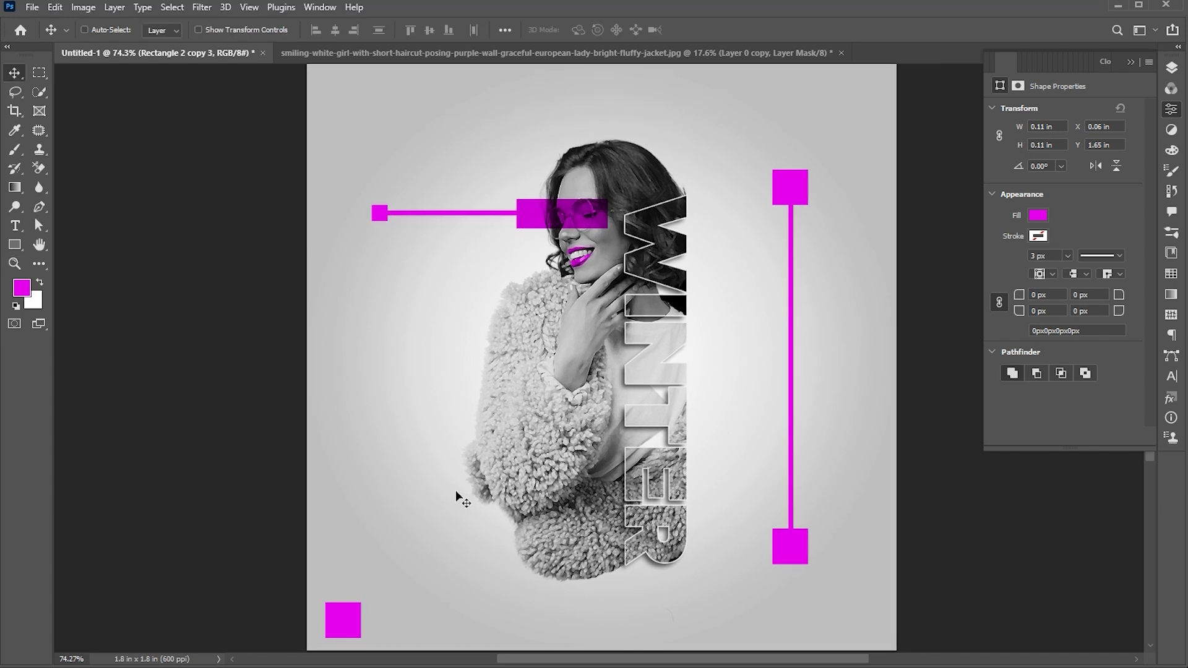
Step: Copy the square to the top-left corner, then shrink the bottom-left square to about half
drag(341, 620, 361, 109)
key(ctrl+t)
scroll(366, 107, down, 1)
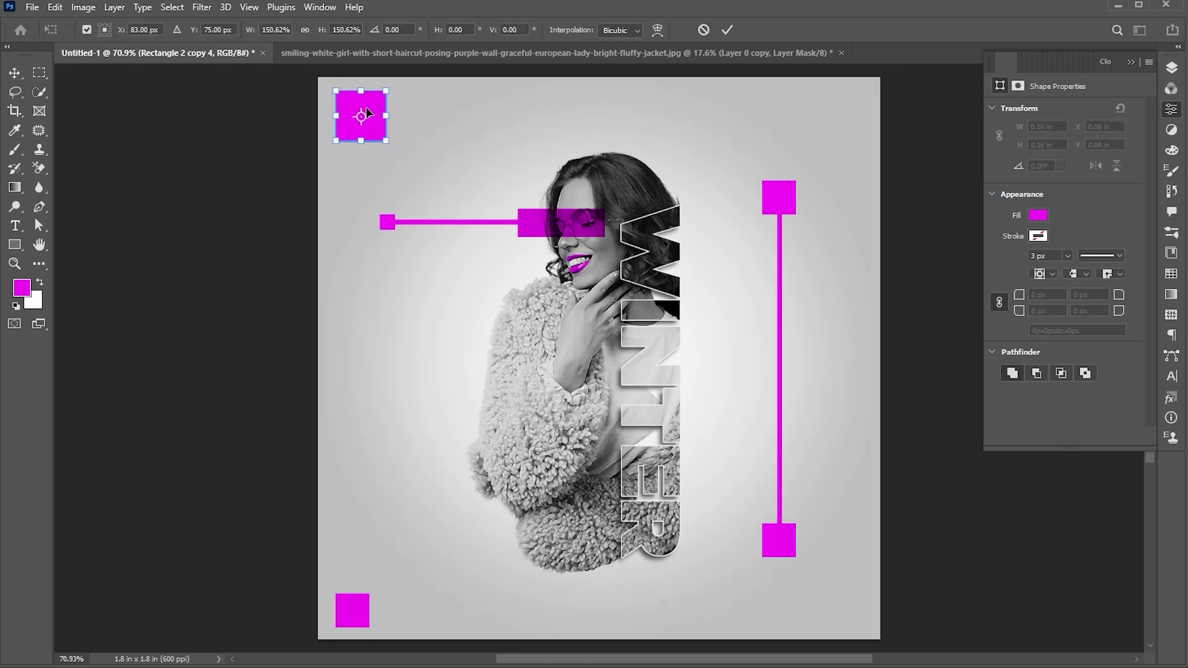
key(Up)
key(Up)
key(Up)
key(Up)
key(Return)
key(ctrl+t)
drag(369, 593, 355, 609)
key(Return)
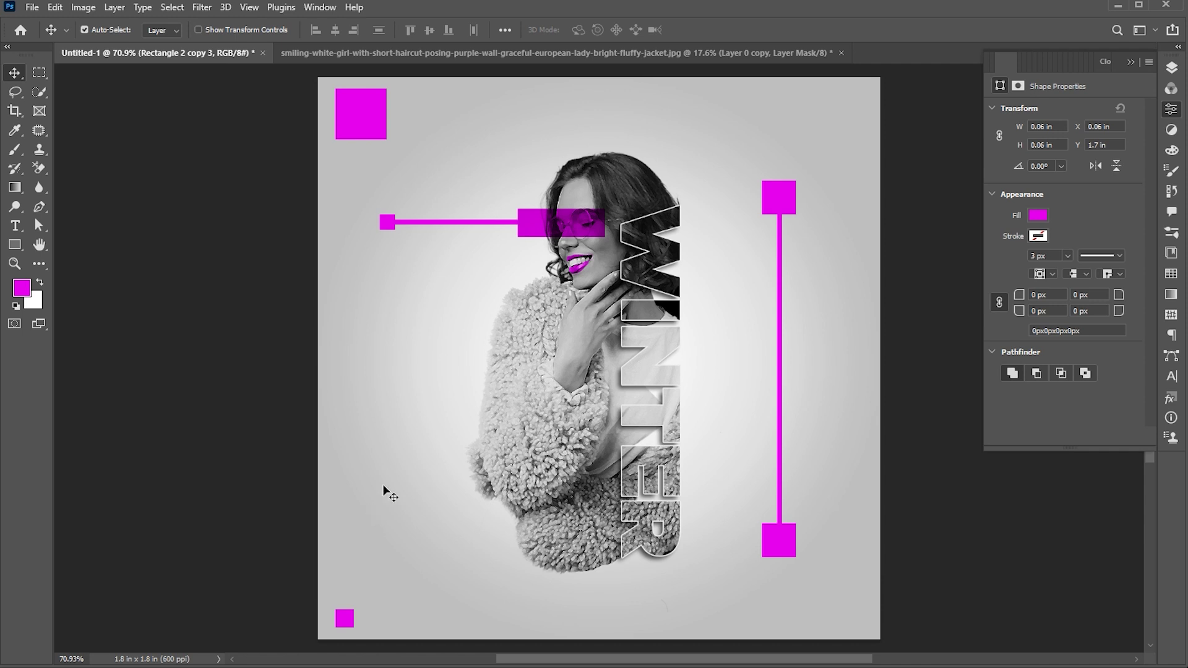
Step: Shorten the horizontal magenta line from its left end and move the small square onto it
click(449, 223)
key(ctrl+t)
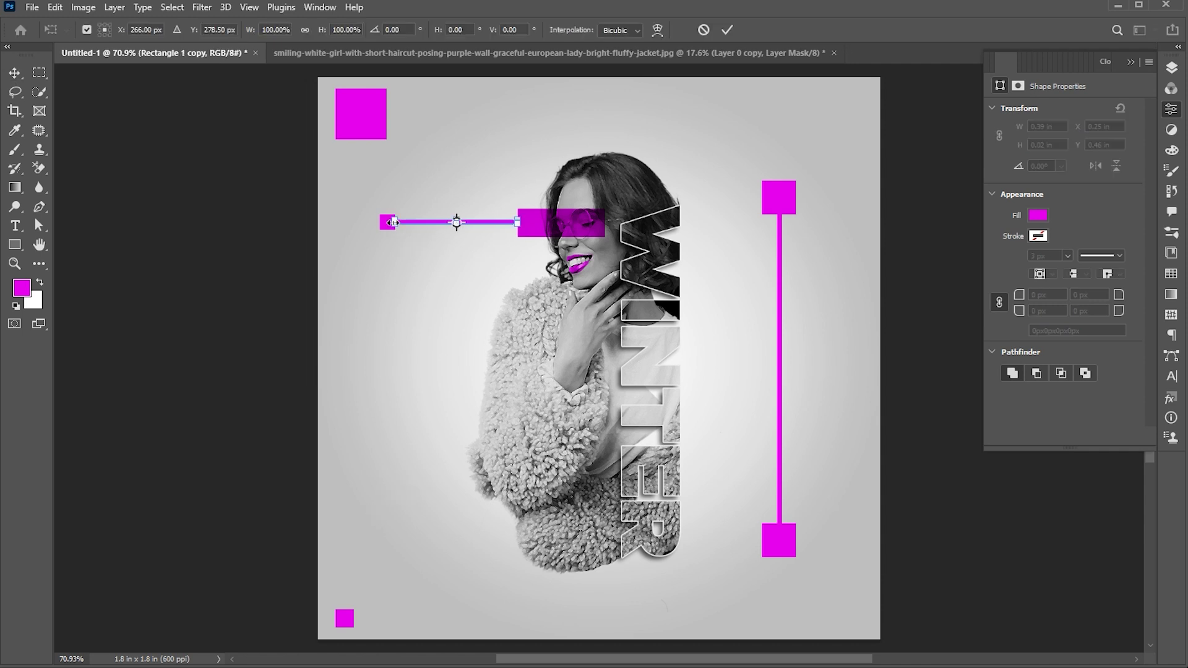
drag(393, 222, 428, 222)
key(Return)
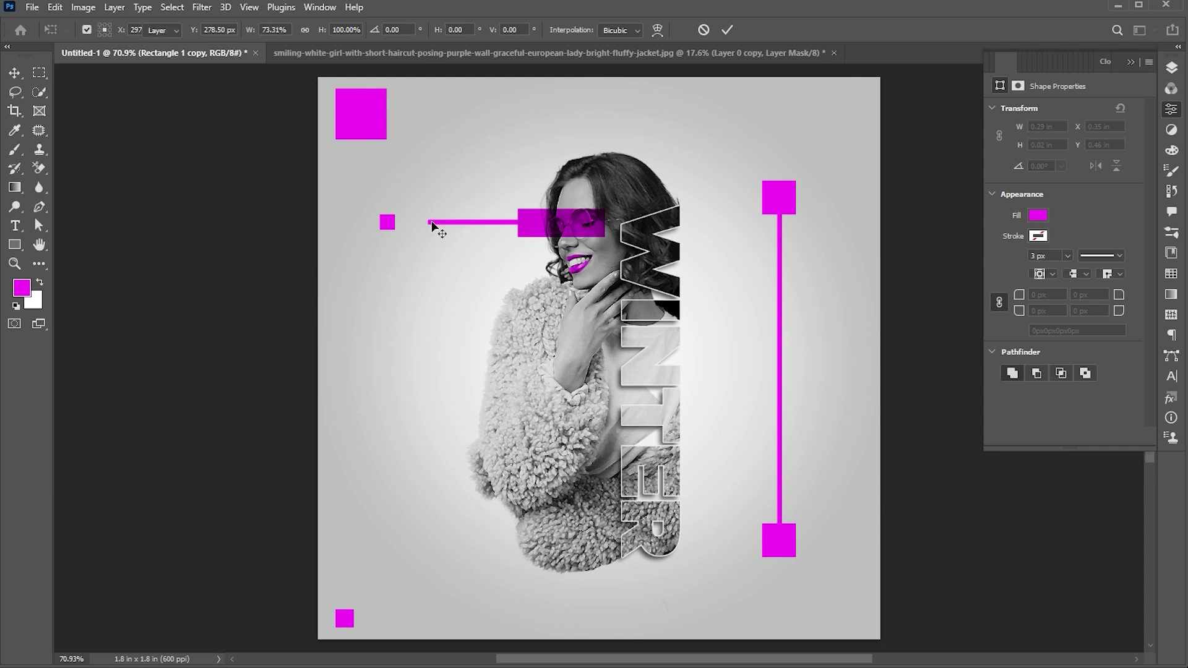
drag(385, 230, 418, 230)
click(886, 331)
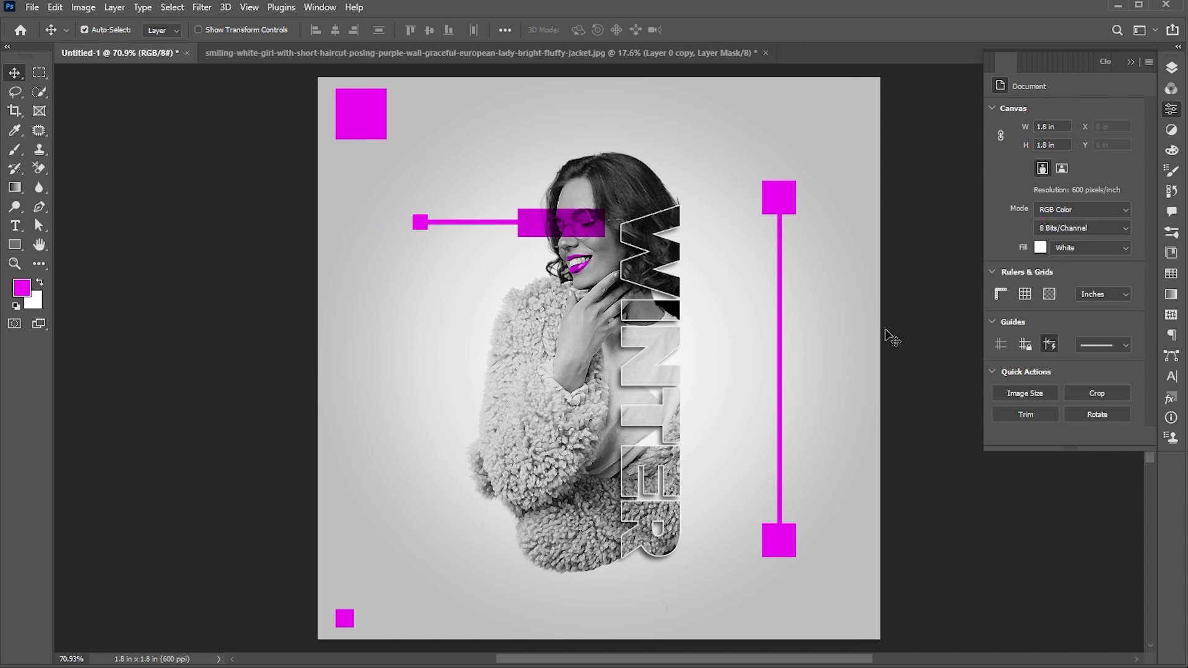
Step: Type LEARN CREATIVE left of the model at a smaller size, set in Agency FB Bold
key(t)
click(394, 318)
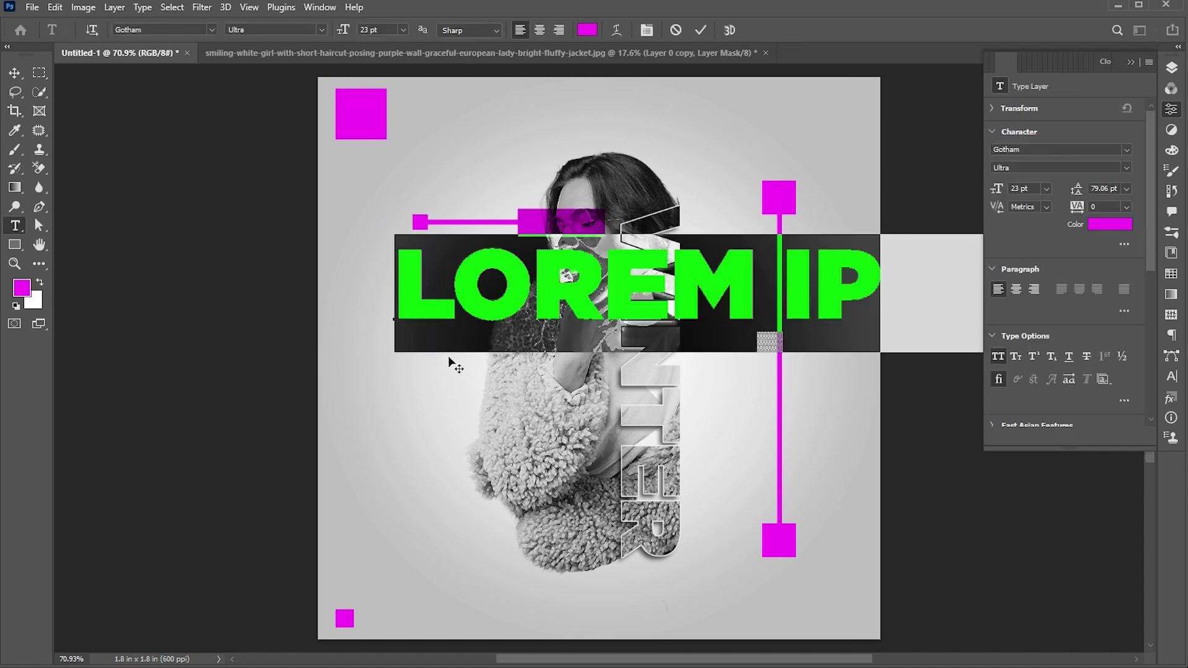
drag(344, 30, 271, 52)
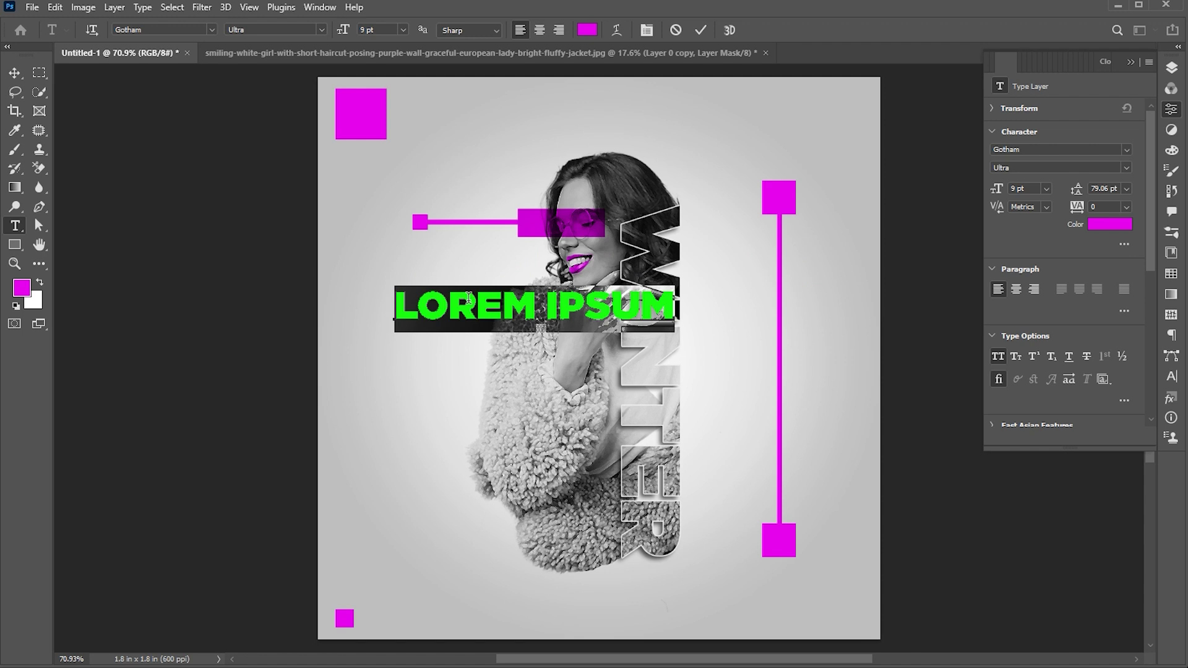
text(LEAR)
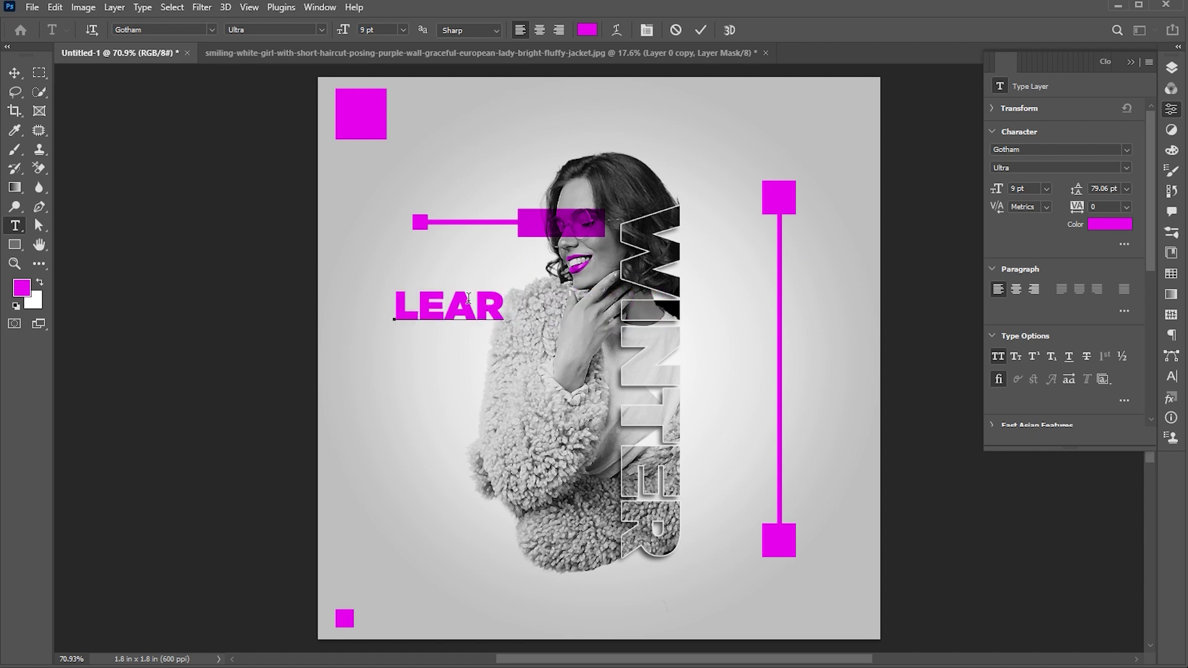
text(N CREATIVE)
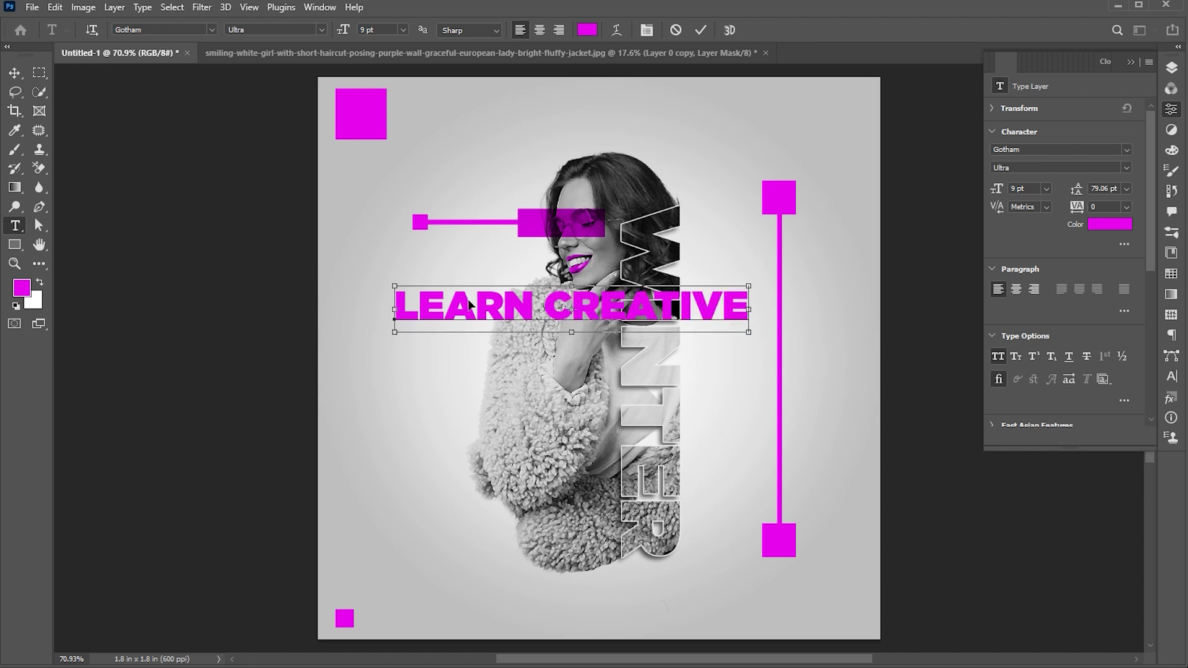
key(ctrl+a)
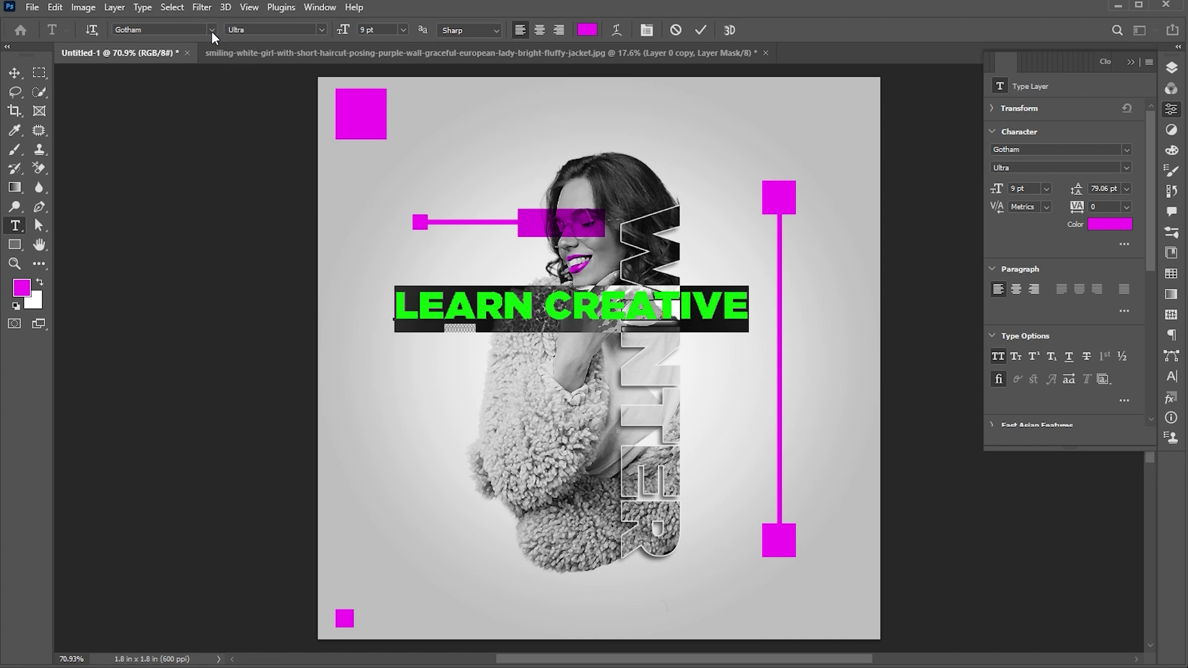
click(211, 32)
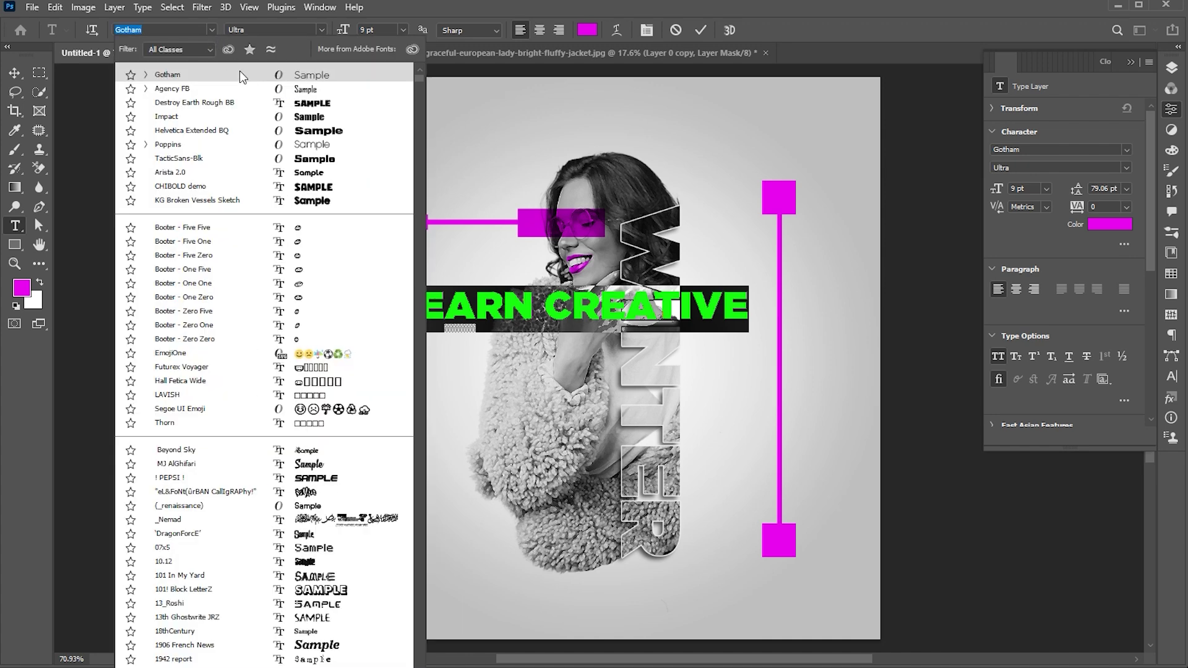
click(222, 91)
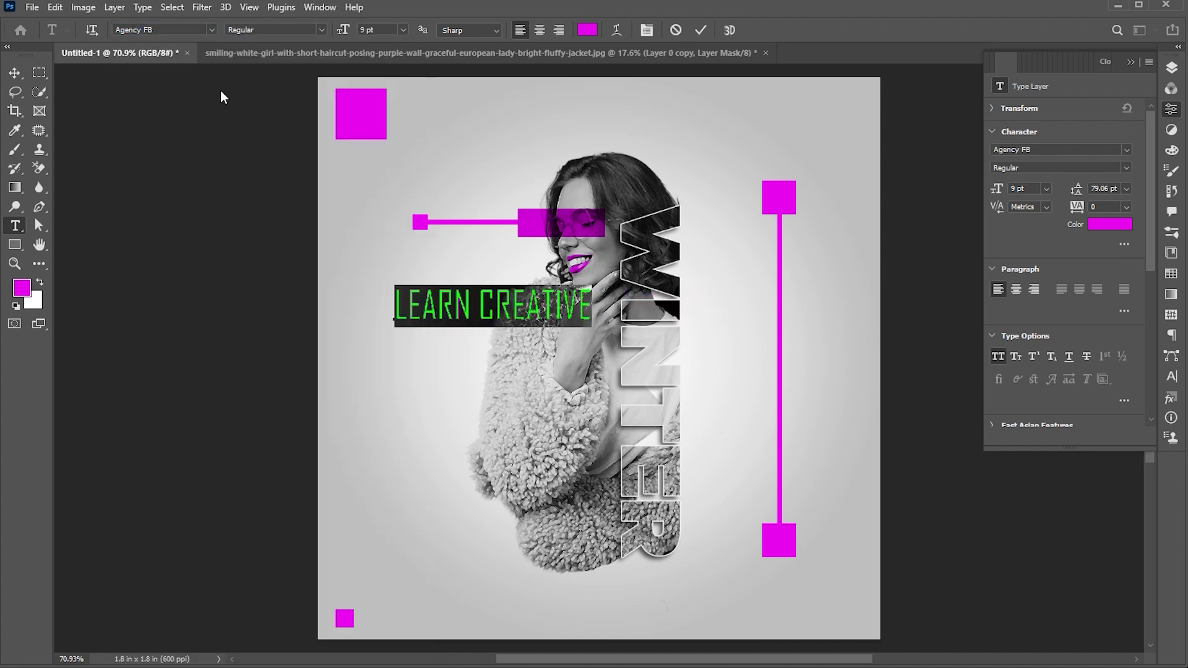
click(321, 30)
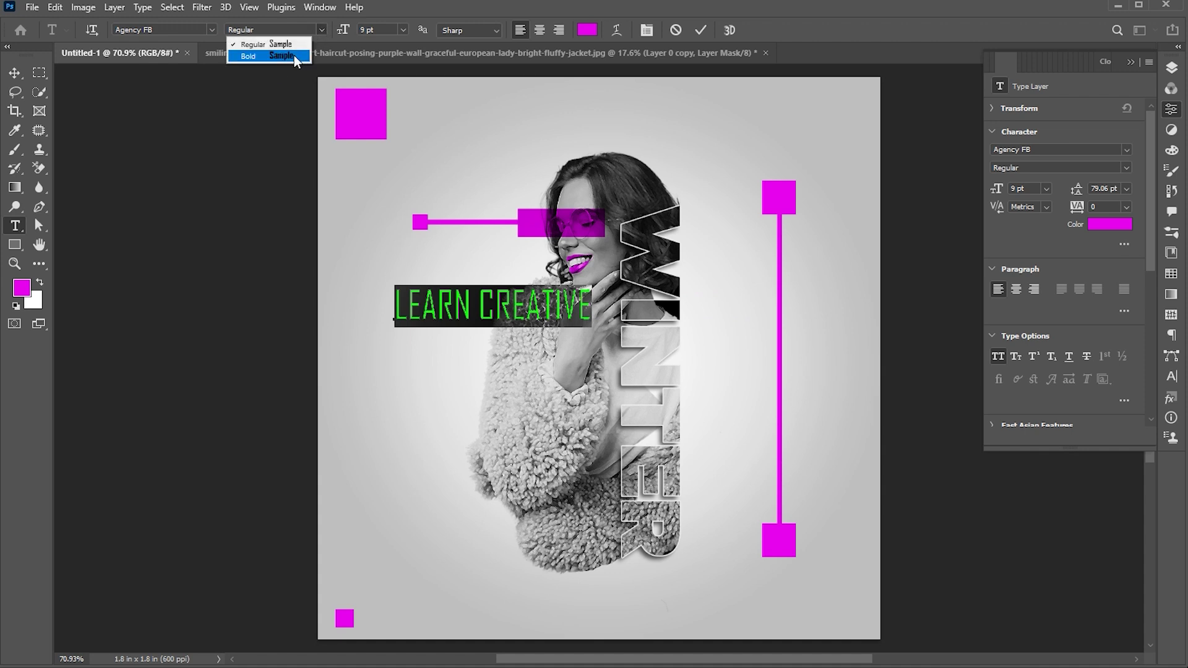
click(294, 54)
Step: Shrink the LEARN CREATIVE text and rotate it 90° to run vertically
click(21, 74)
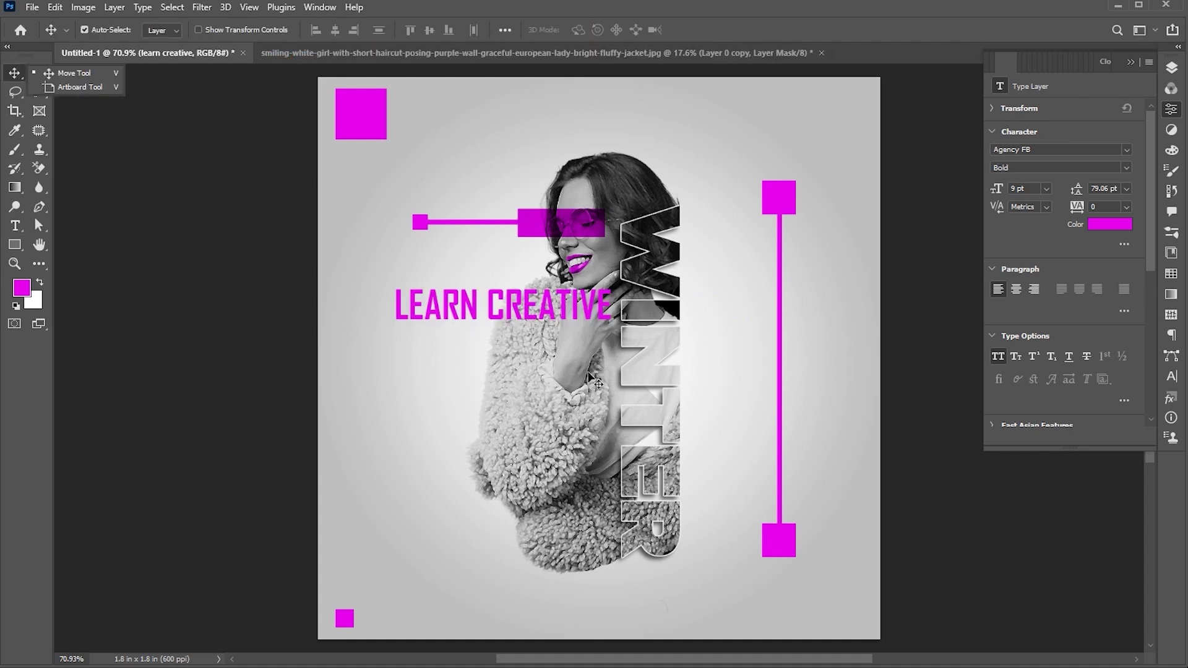
key(ctrl+t)
drag(612, 285, 529, 391)
key(Return)
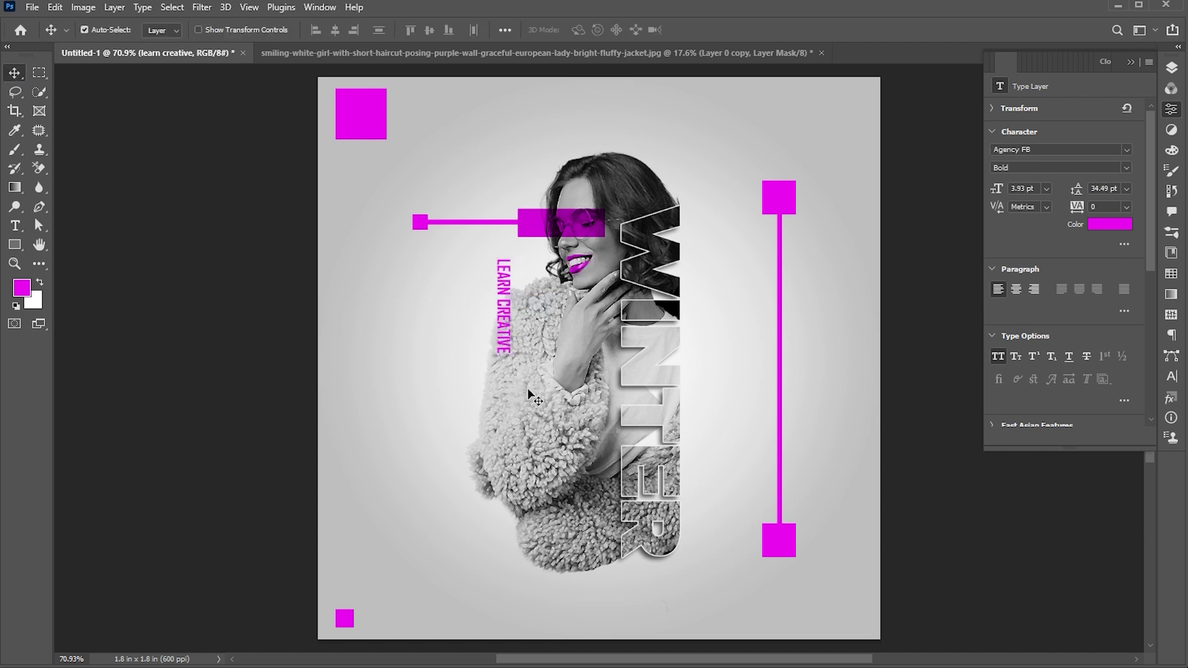
Step: Move the vertical text beside the right magenta line and enlarge it along the line
drag(504, 329, 794, 444)
key(ctrl+t)
key(Return)
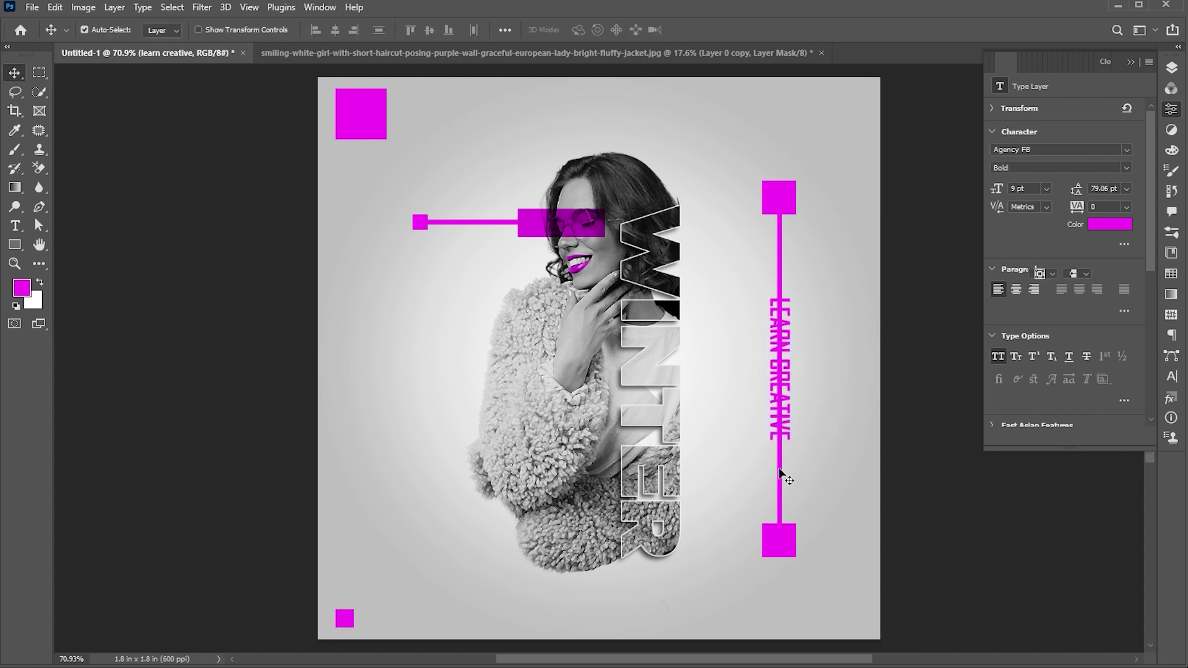
click(779, 470)
click(1171, 67)
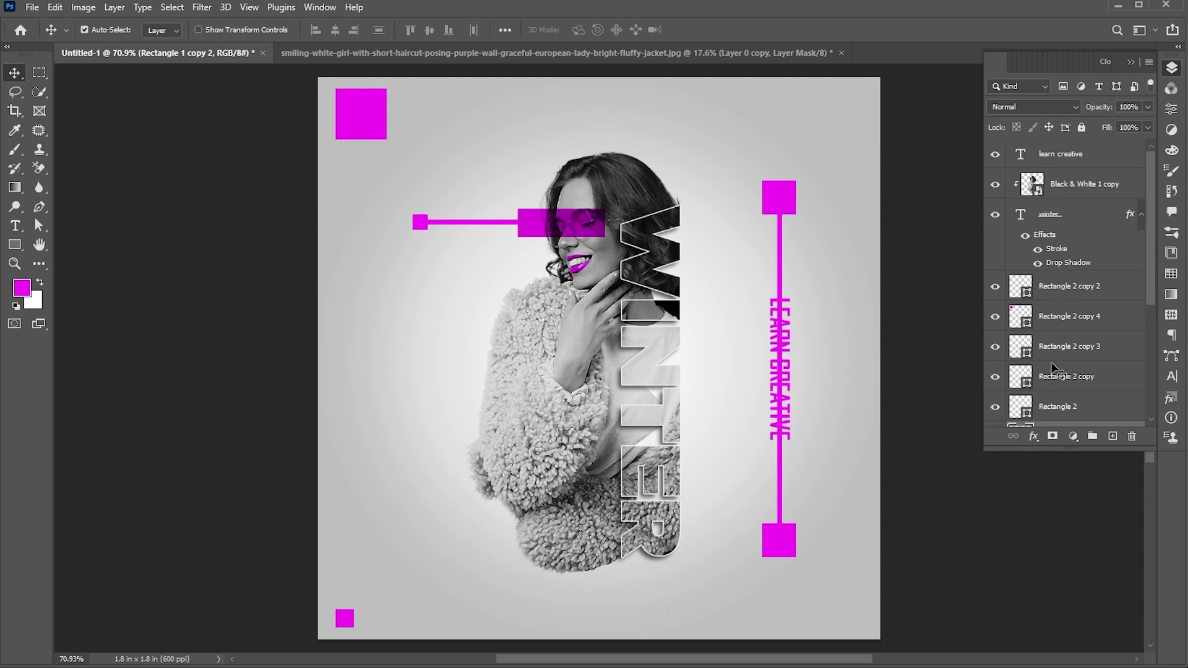
Step: Add a layer mask to Rectangle 1 copy 2 and set up a soft 80 px black brush
scroll(1059, 371, down, 3)
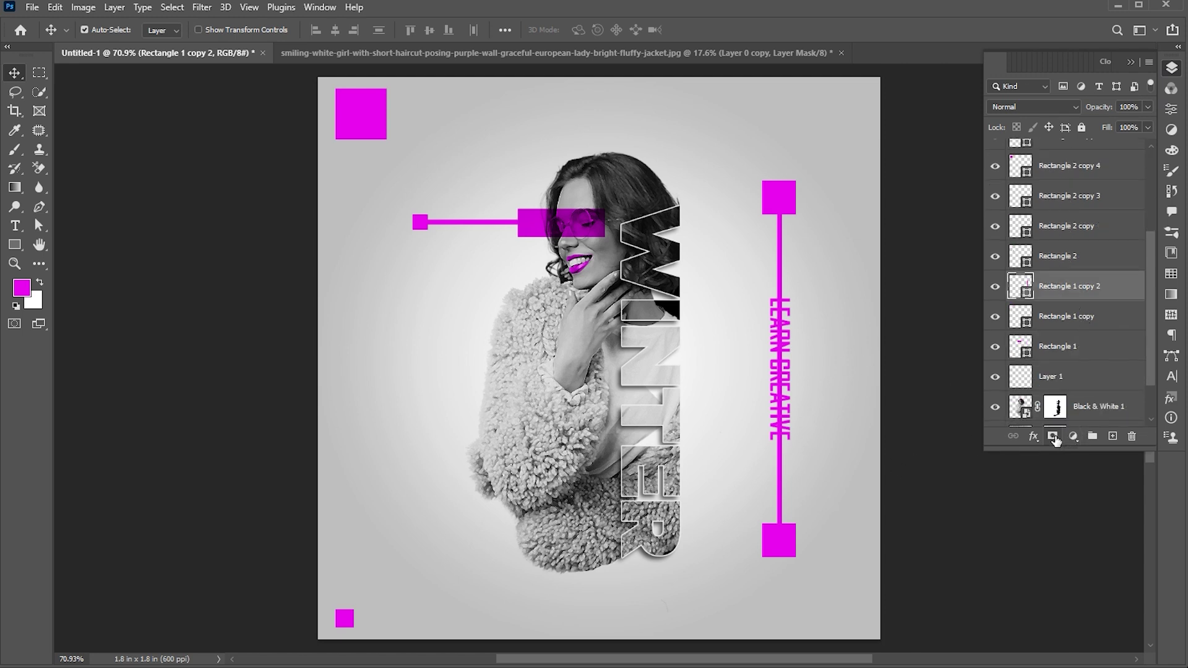
click(1052, 436)
key(b)
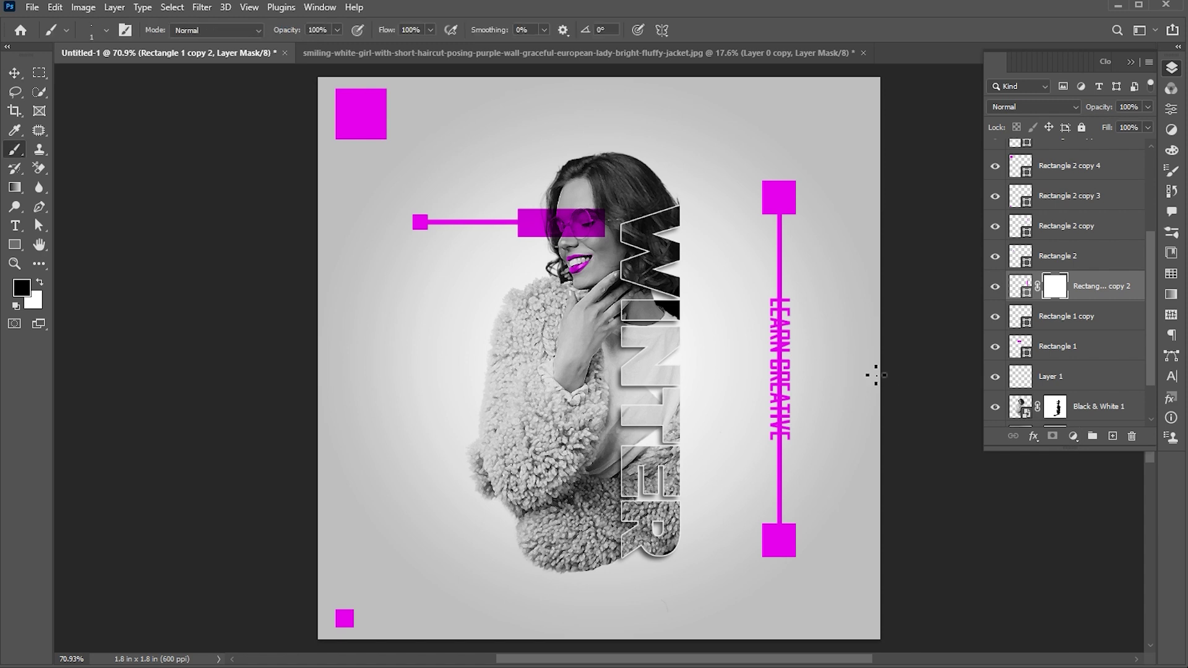
click(107, 30)
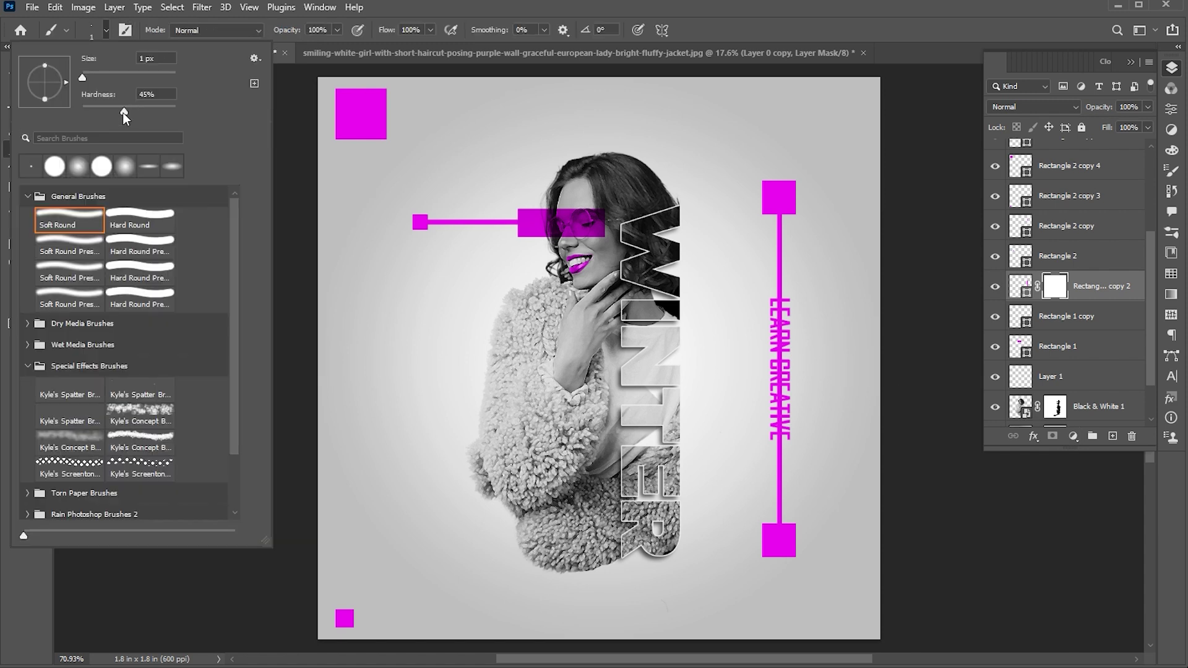
drag(123, 112, 175, 113)
click(119, 33)
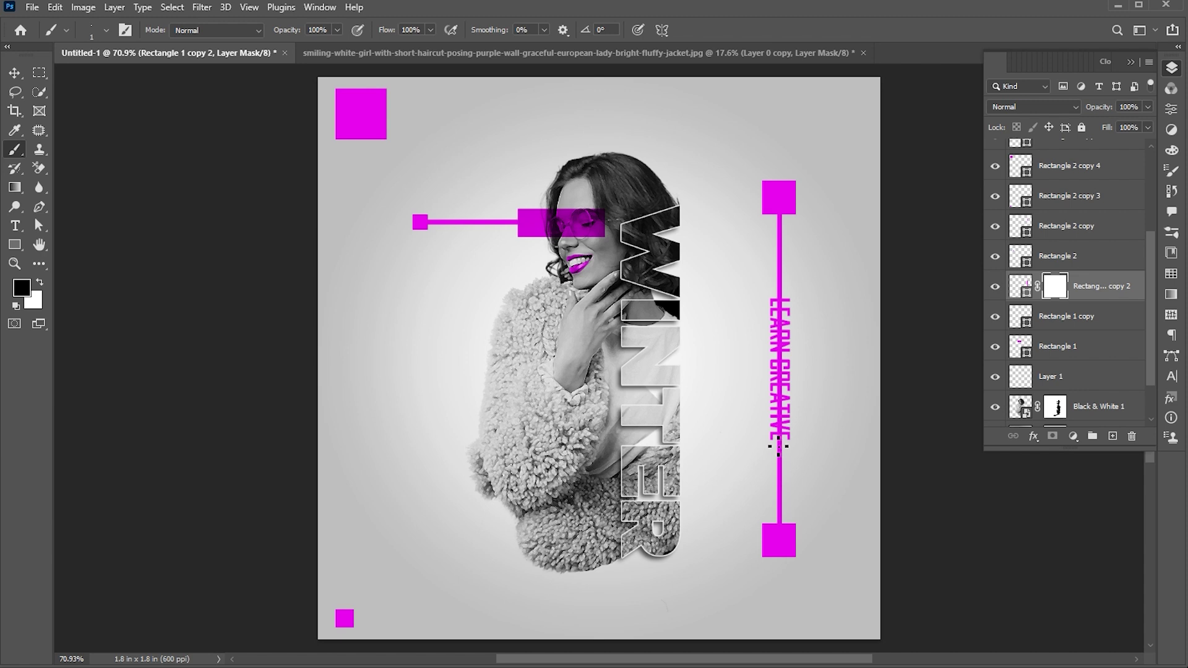
key(bracketright)
key(bracketright)
key(bracketright)
key(bracketright)
key(bracketright)
key(bracketright)
key(bracketright)
key(bracketright)
key(bracketright)
key(bracketright)
key(bracketright)
key(bracketright)
key(bracketright)
key(bracketright)
key(bracketright)
Step: Paint out the vertical line behind LEARN and CREATIVE on the mask
drag(758, 414, 797, 414)
drag(785, 303, 779, 337)
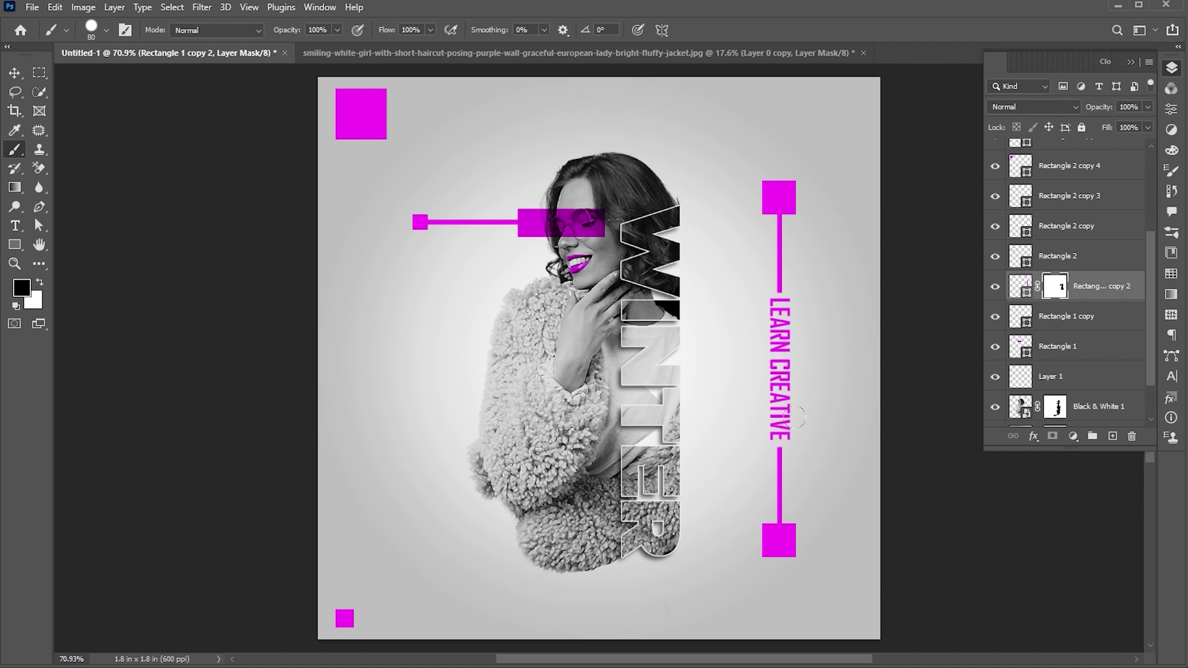
key(v)
click(898, 412)
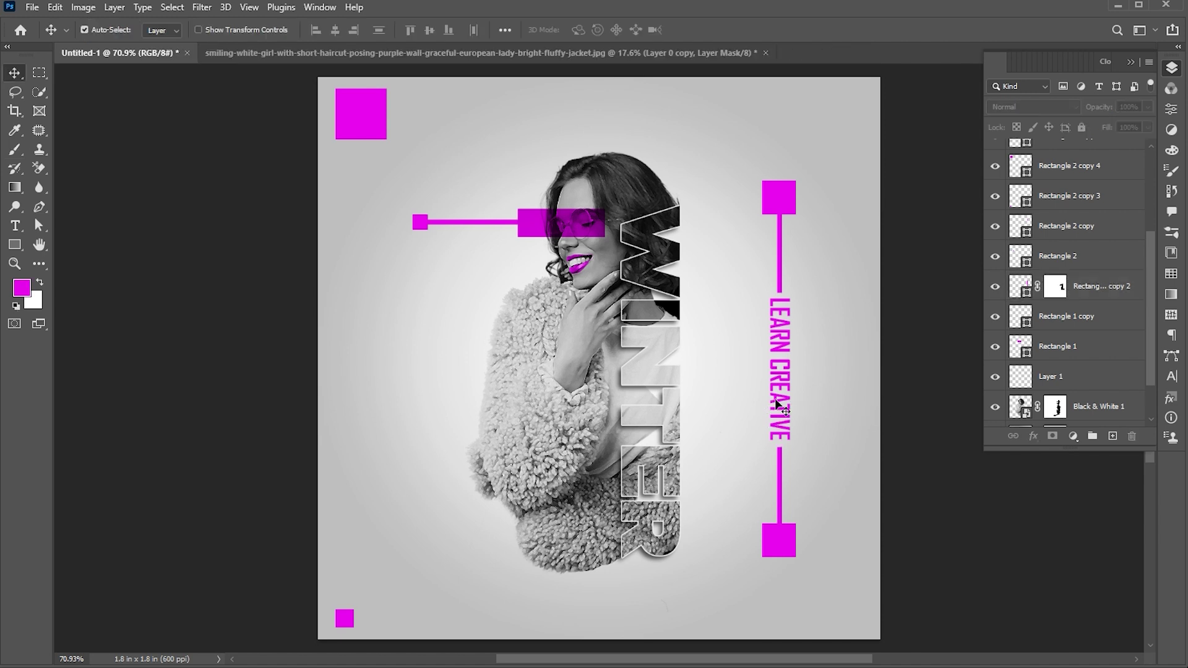
Step: Copy LEARN CREATIVE to the left, retype it as WE GO TOGETHER LIKE WINTER AND A SWEATER, scale to 72%
drag(785, 388, 429, 357)
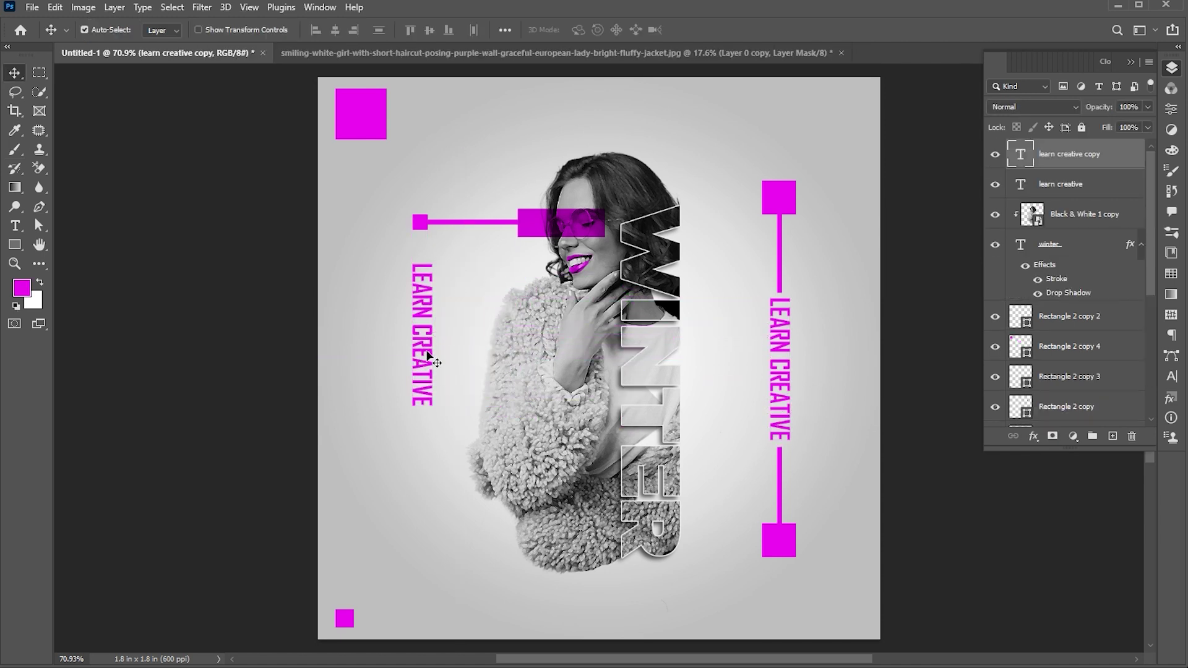
key(Return)
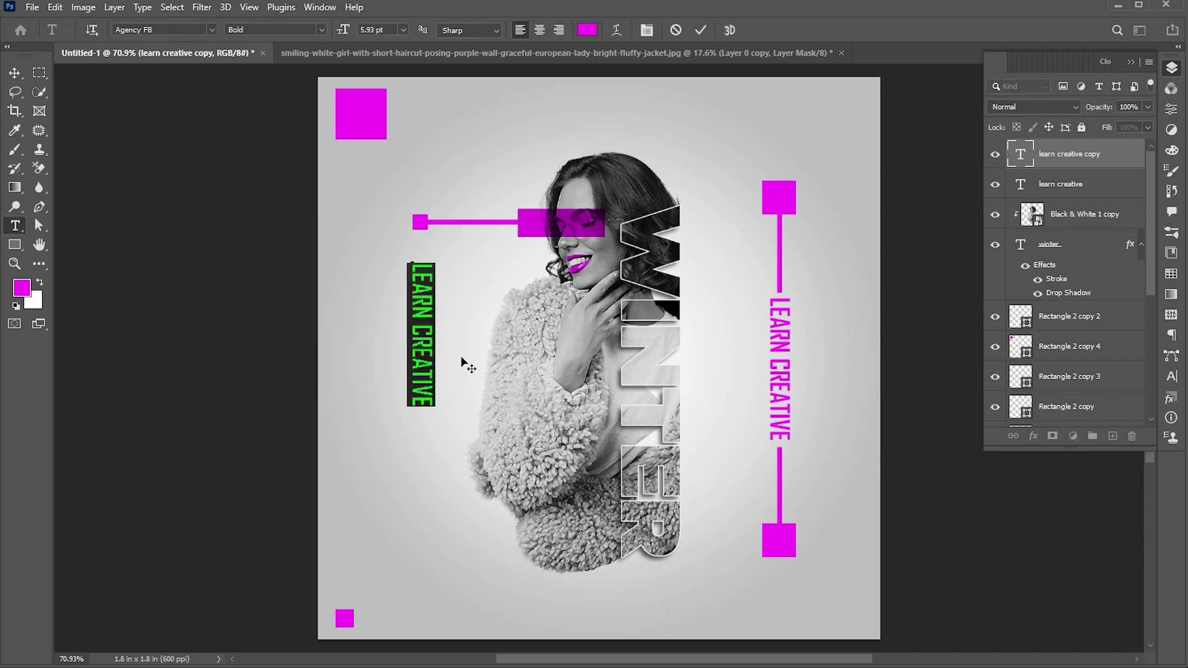
text(we go)
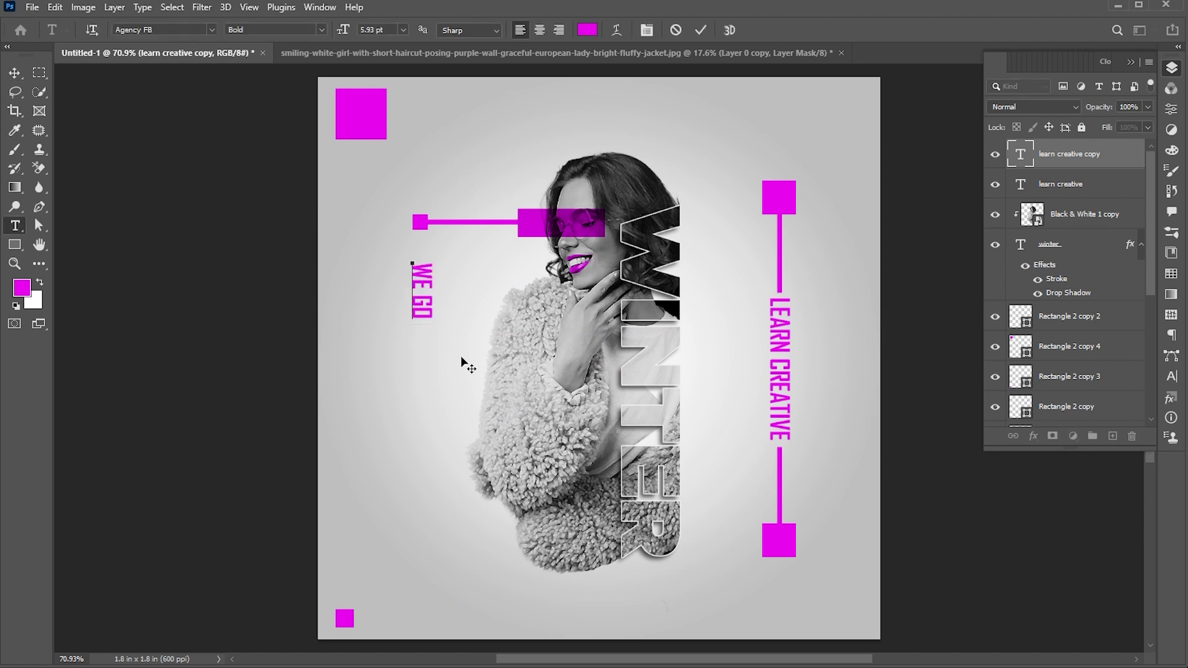
text( together)
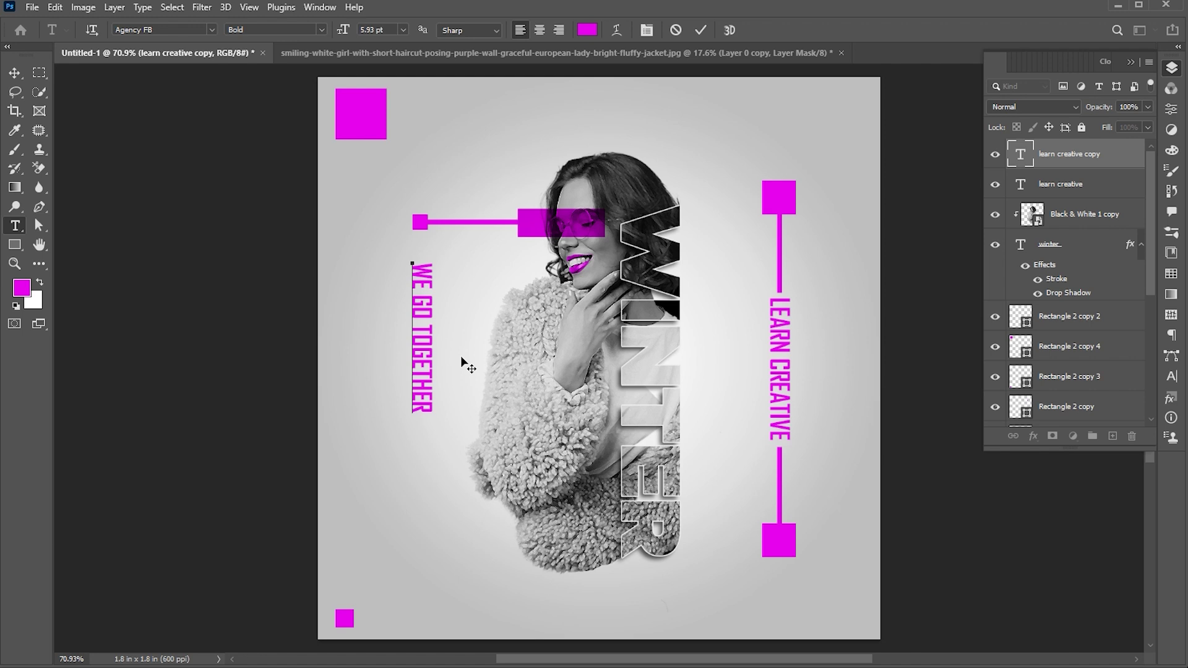
text( like winter an)
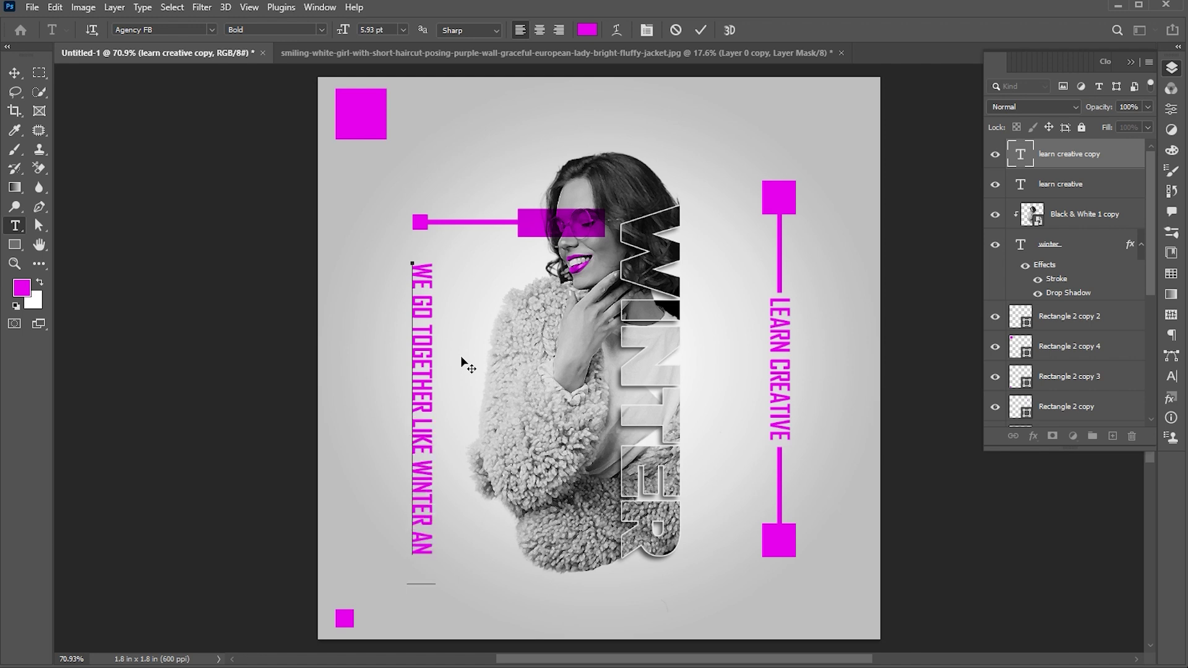
text(d a swea)
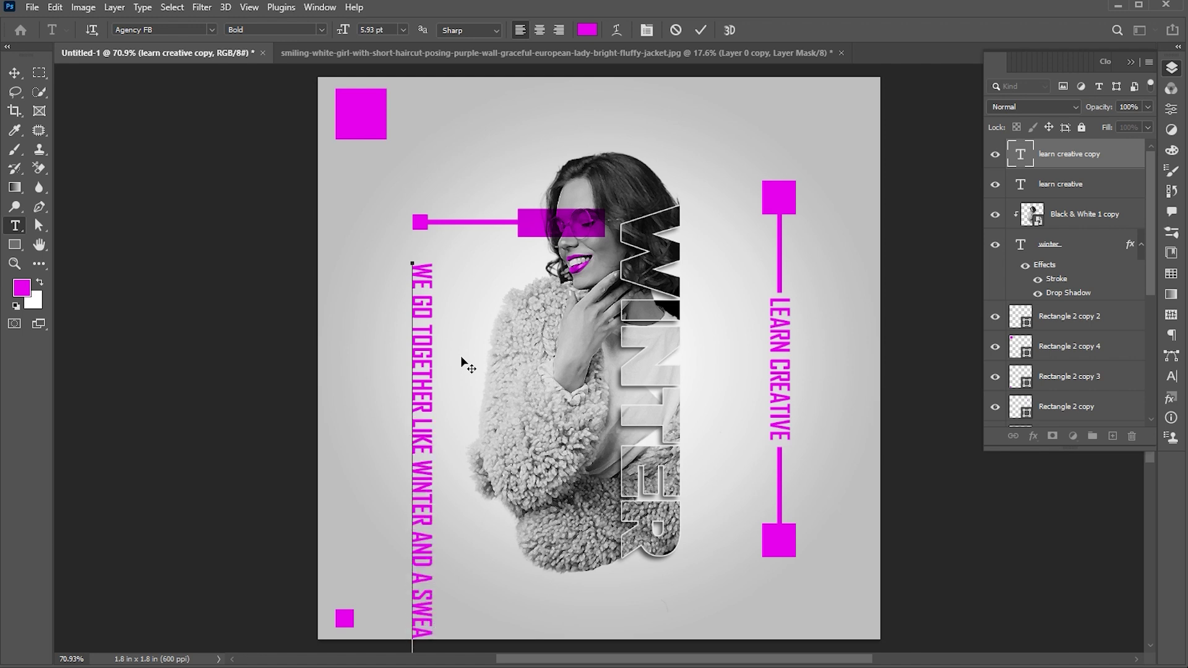
key(ctrl+t)
mouse_move(407, 263)
mouse_down()
mouse_move(410, 319)
mouse_move(417, 281)
mouse_up()
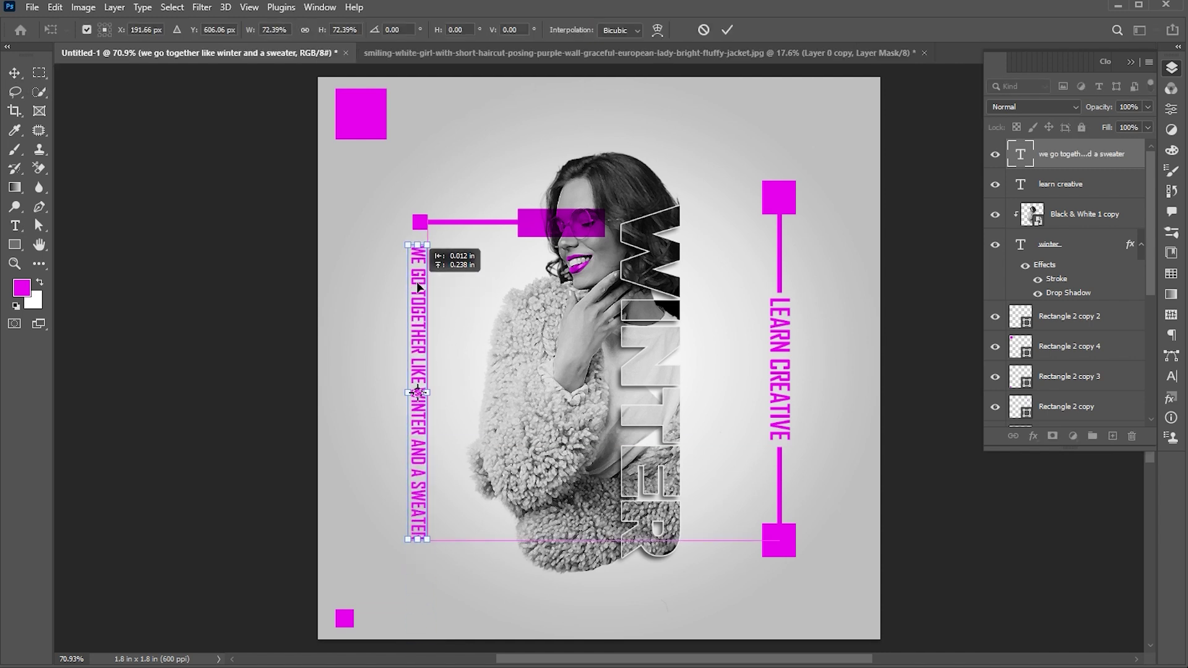
key(Return)
Step: Duplicate the sweater tagline into a second column and retype it as POSTER DESIGN
drag(429, 363, 397, 369)
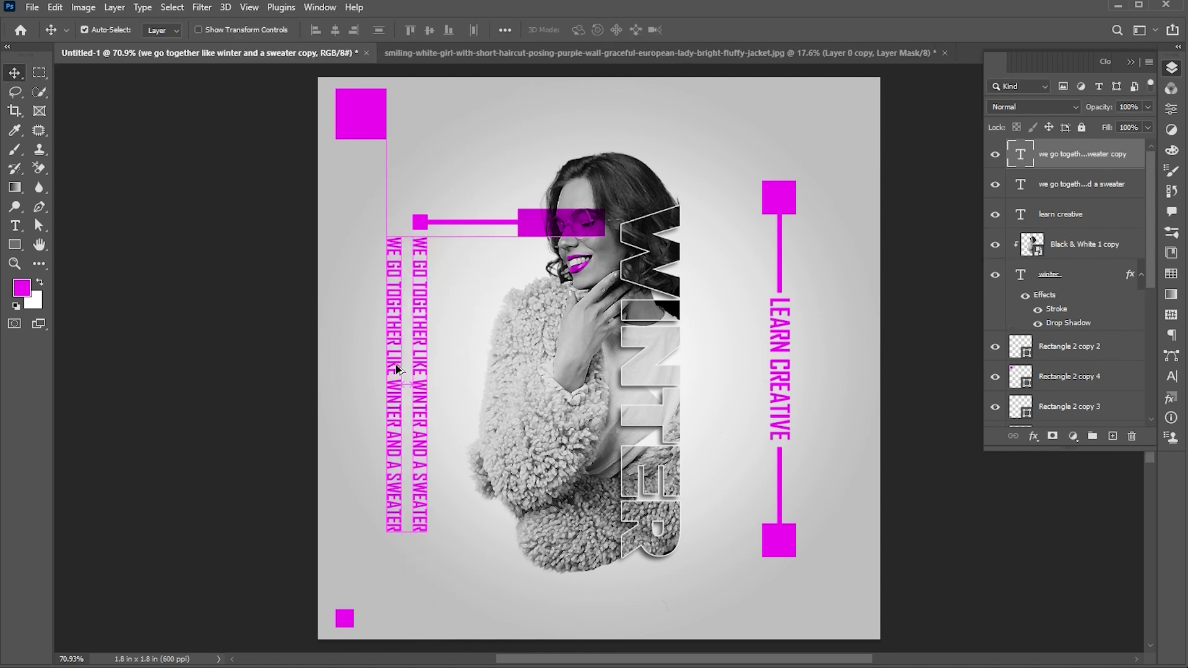
click(402, 396)
double_click(392, 391)
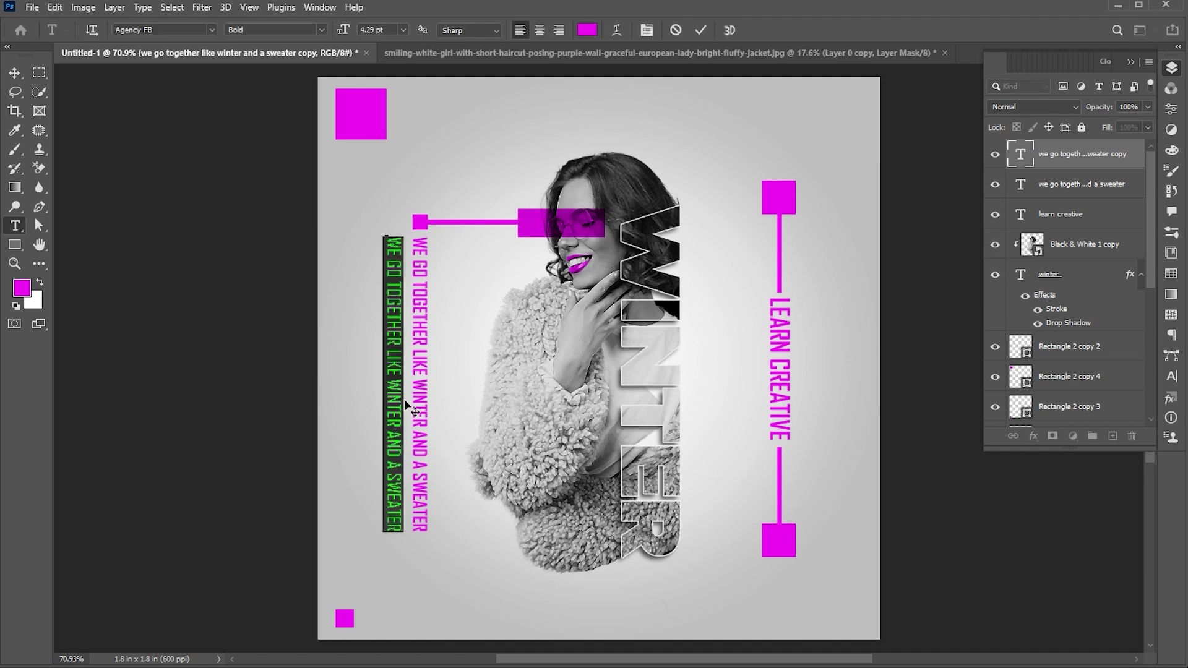
text(poster design)
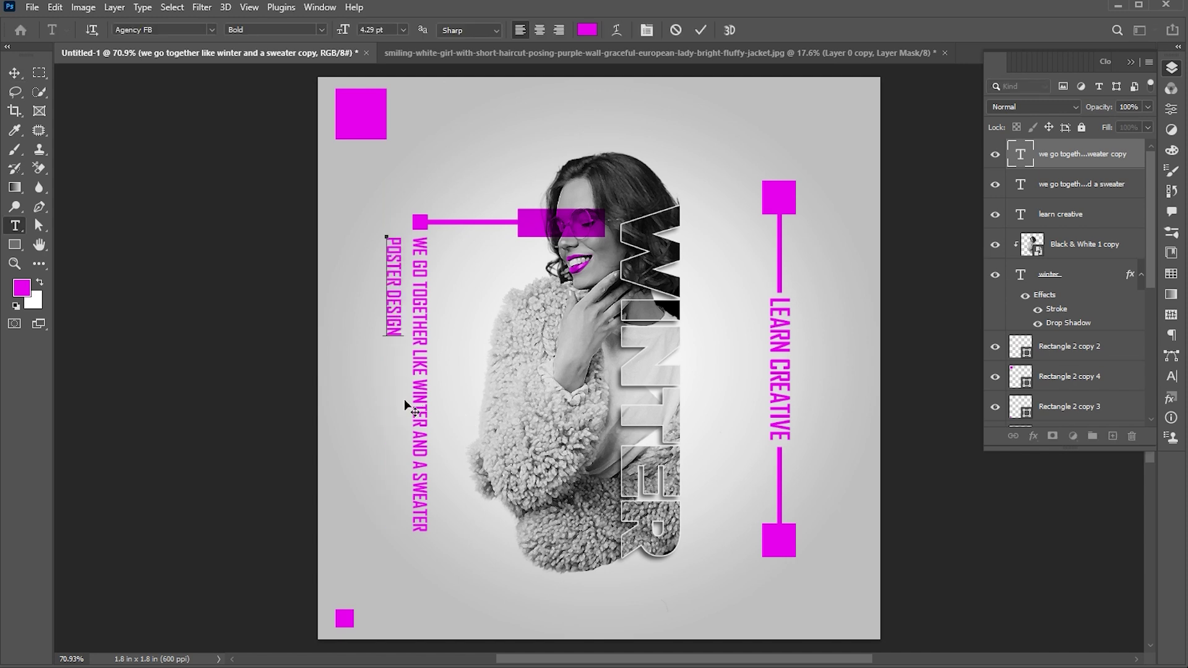
Step: Make POSTER DESIGN Regular weight with wider tracking and position it beside the sweater tagline
key(ctrl+a)
click(321, 30)
click(290, 40)
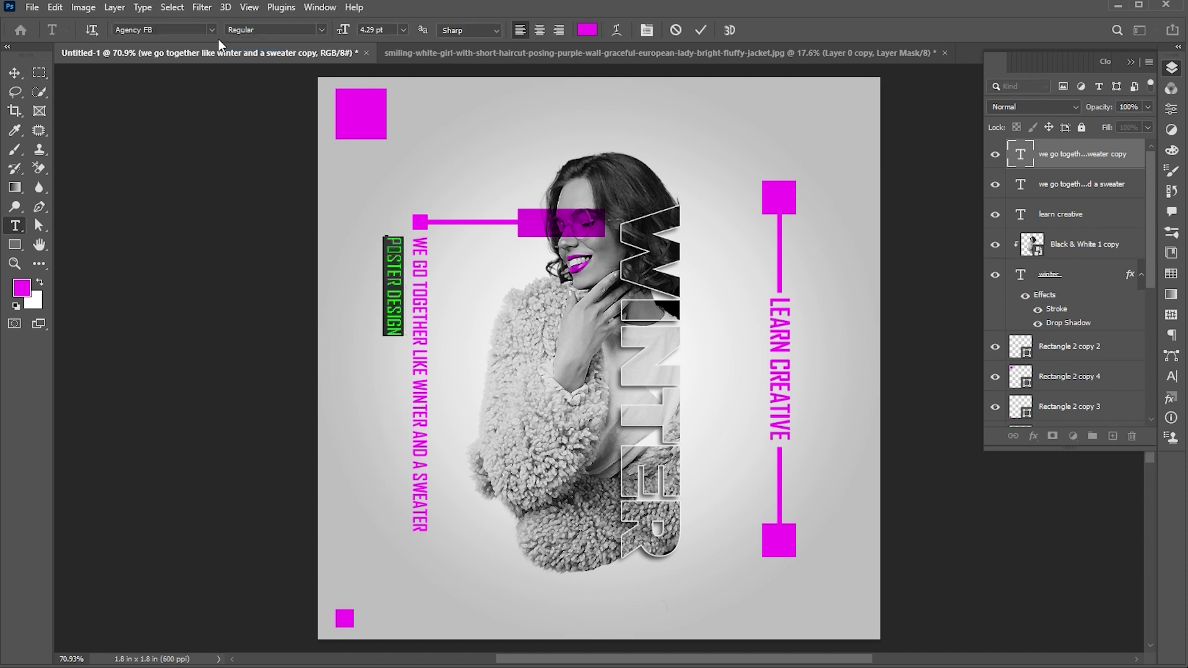
key(alt+Right)
key(alt+Right)
key(alt+Right)
key(alt+Right)
key(alt+Right)
key(alt+Right)
key(alt+Right)
key(alt+Right)
key(alt+Right)
key(alt+Right)
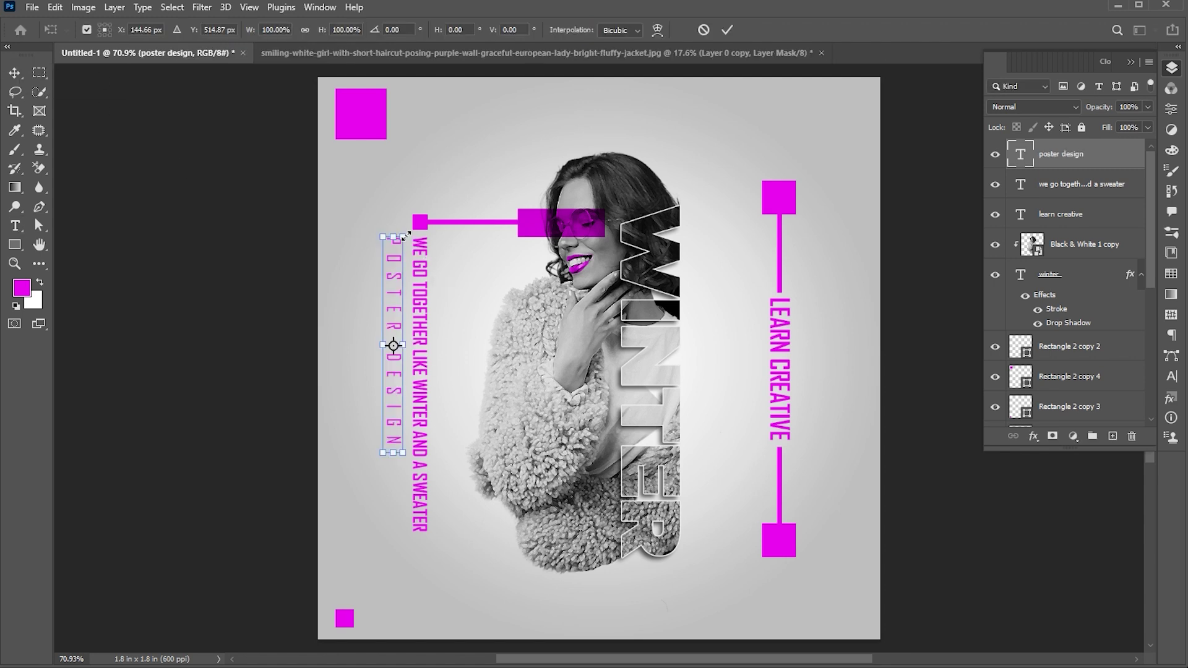
key(ctrl+Return)
key(v)
drag(393, 344, 400, 375)
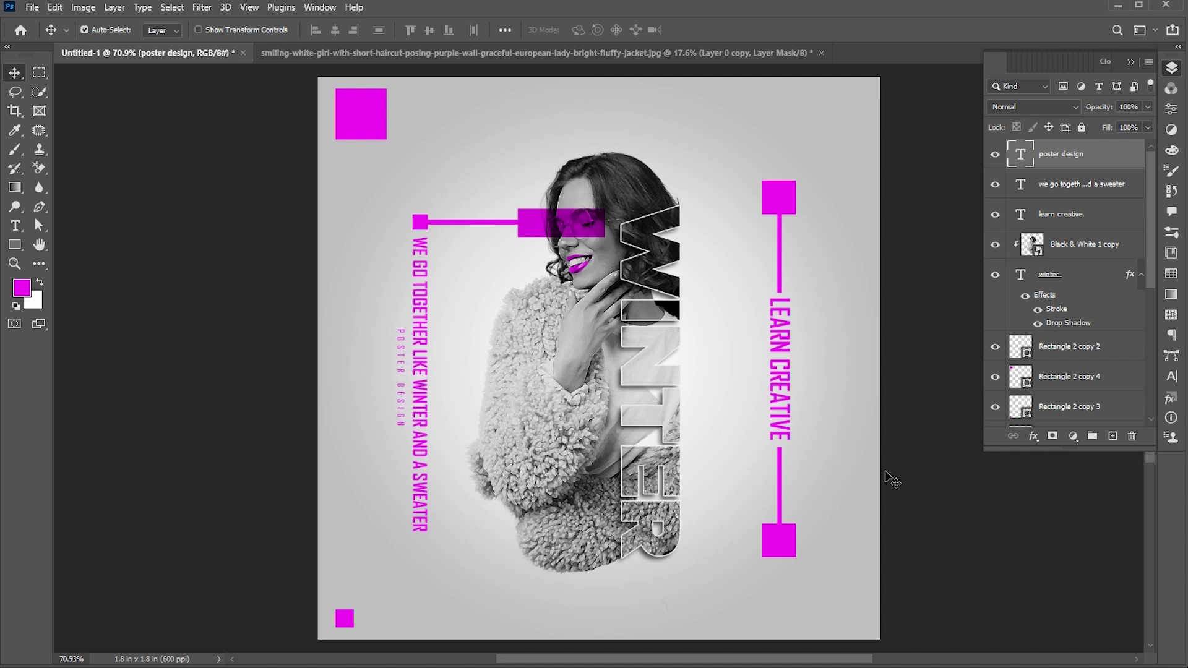
Step: Merge all visible layers into a new top layer with Ctrl+Alt+Shift+E
click(910, 494)
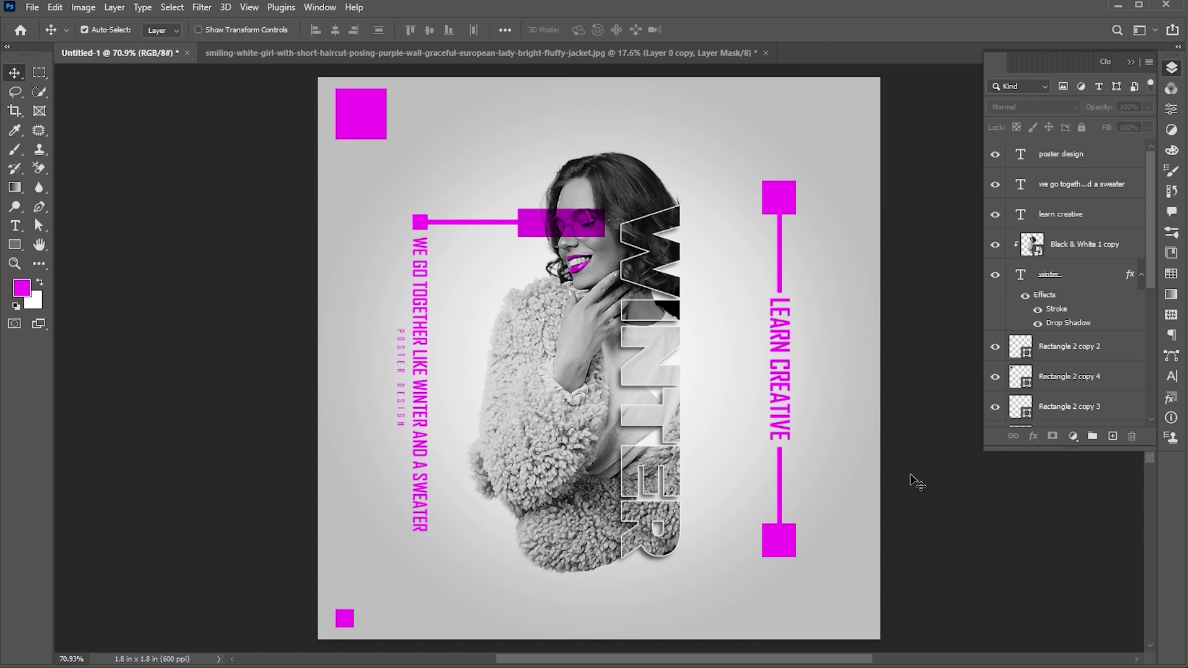
click(1104, 158)
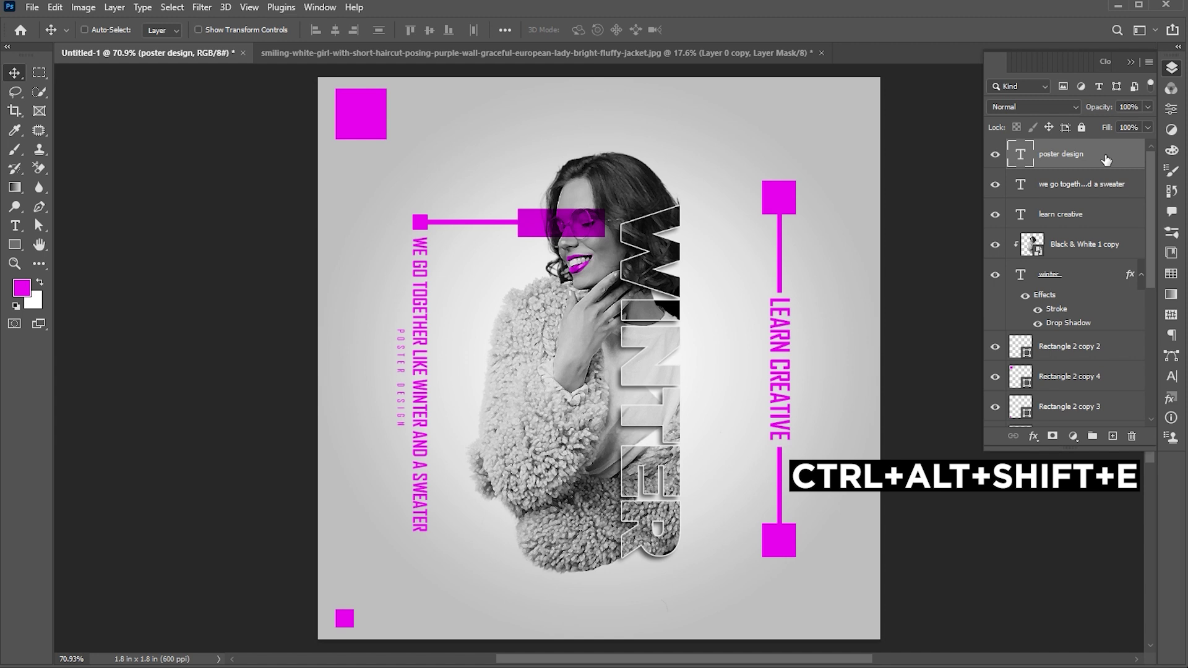
key(ctrl+alt+shift+e)
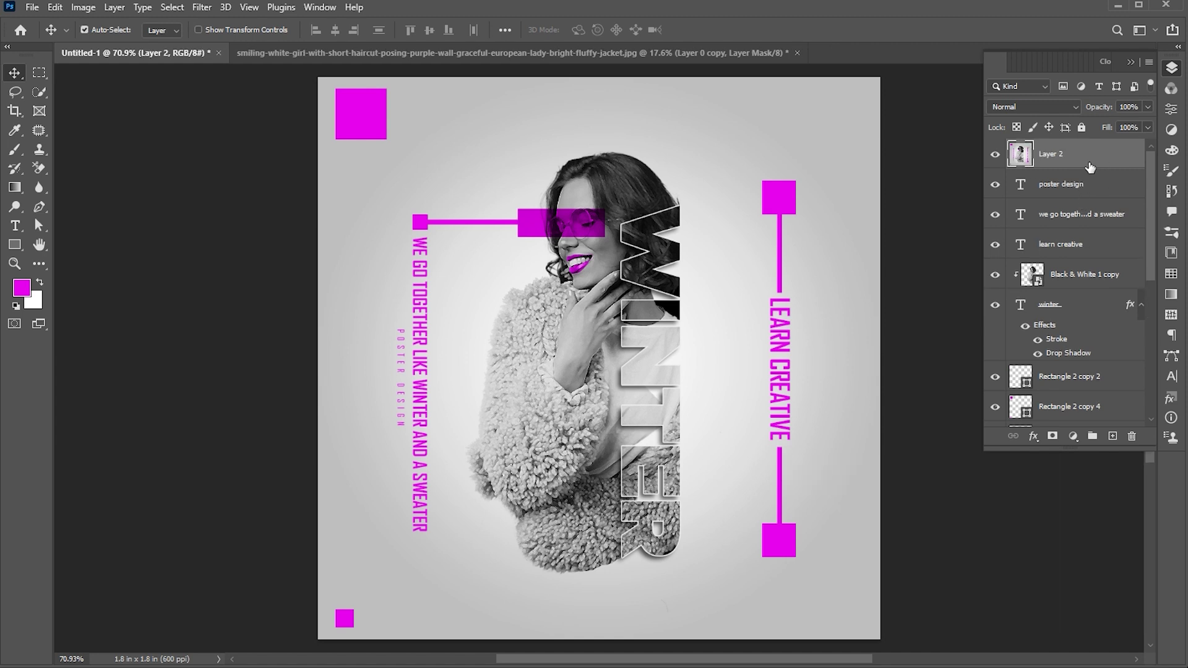
Step: Apply a Hue/Saturation hue shift of -28 to turn the magenta accents purple
key(ctrl+u)
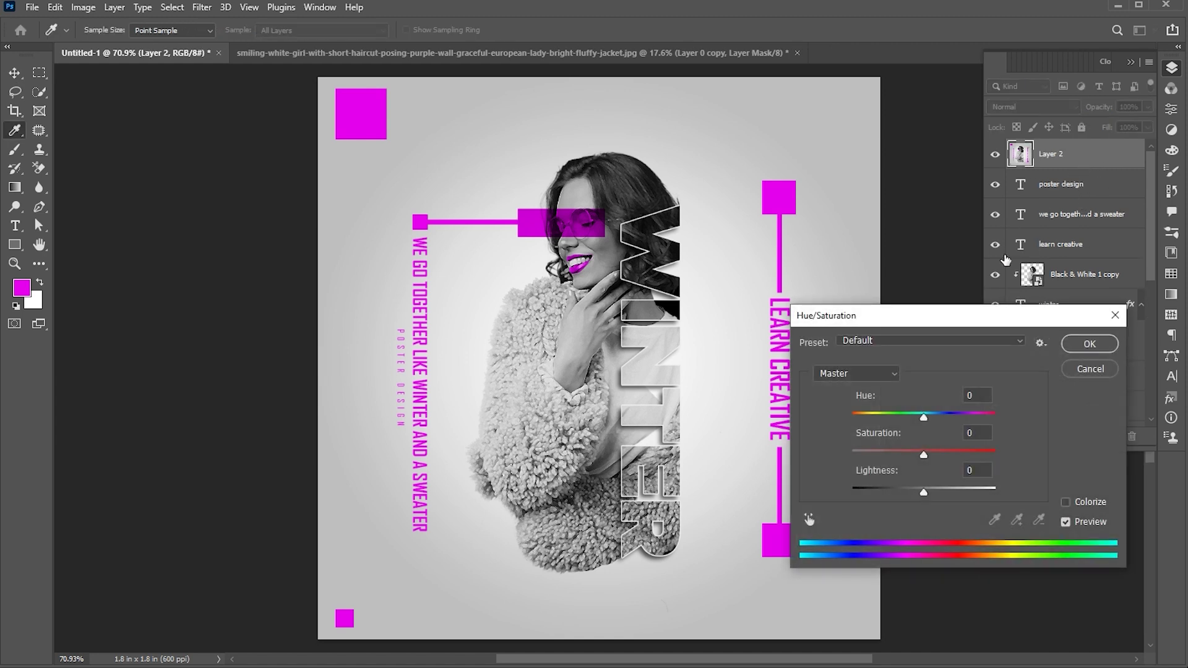
drag(962, 317, 1035, 287)
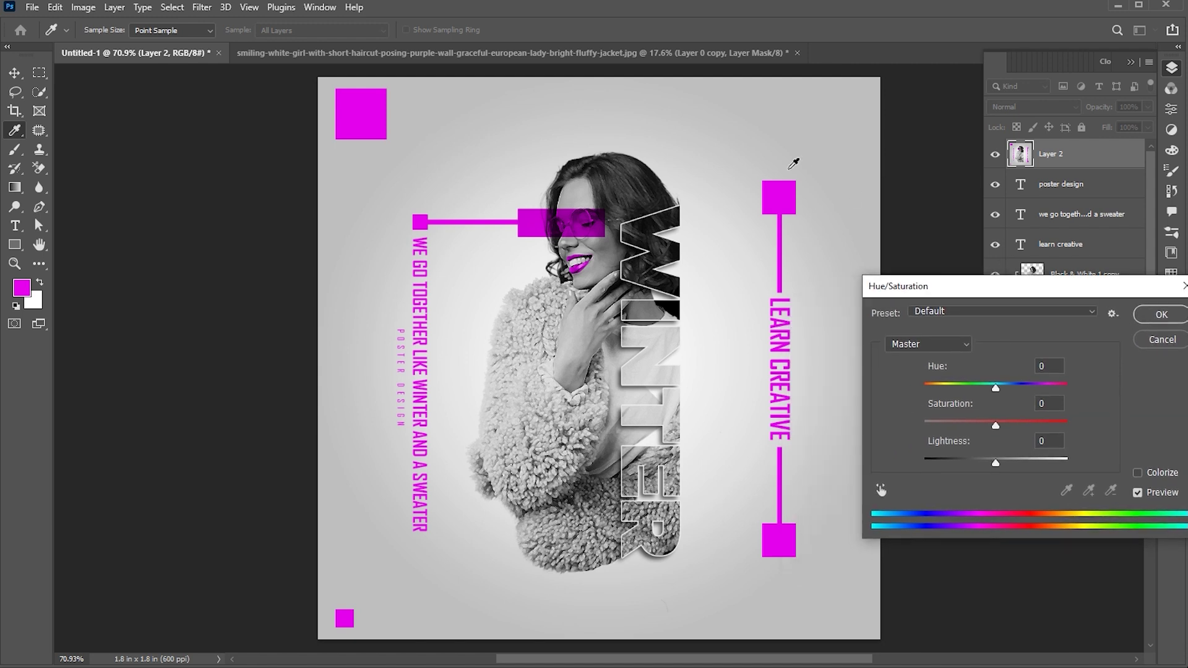
mouse_move(995, 388)
mouse_down()
mouse_move(926, 385)
mouse_move(976, 386)
mouse_up()
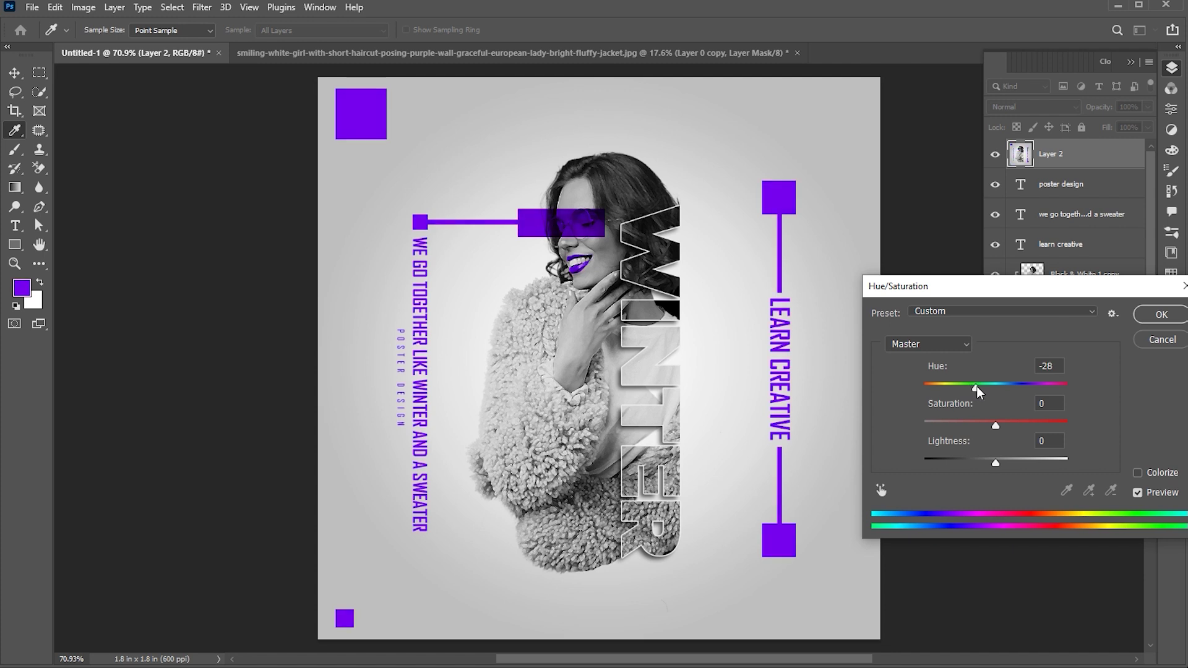
click(1153, 317)
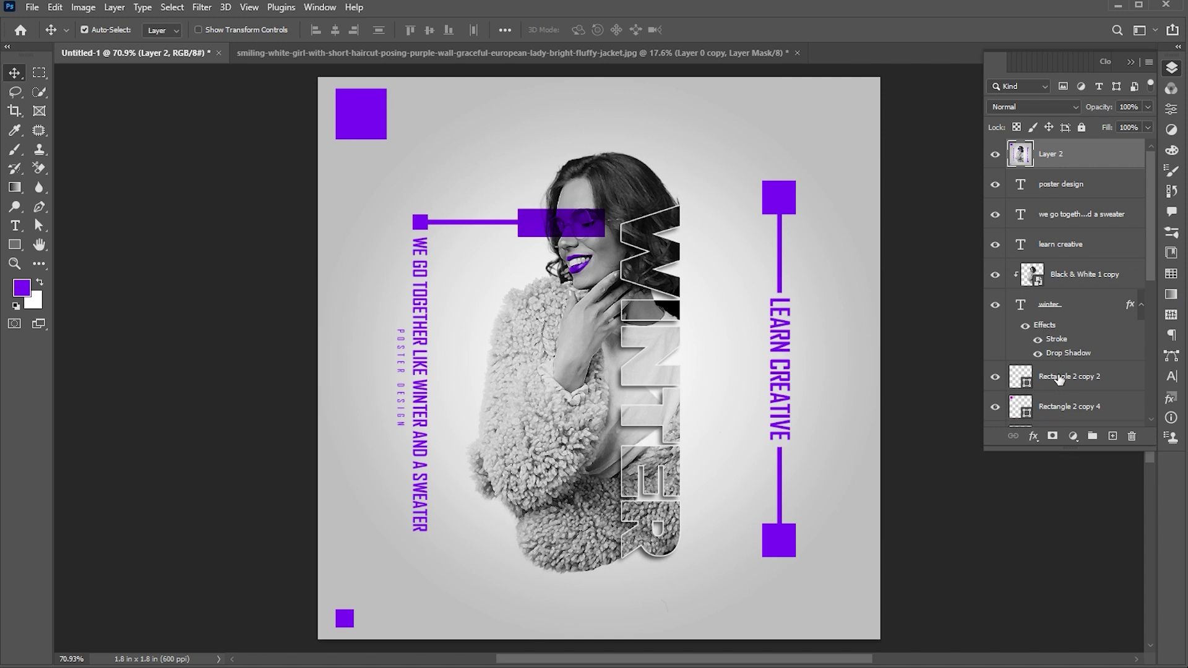